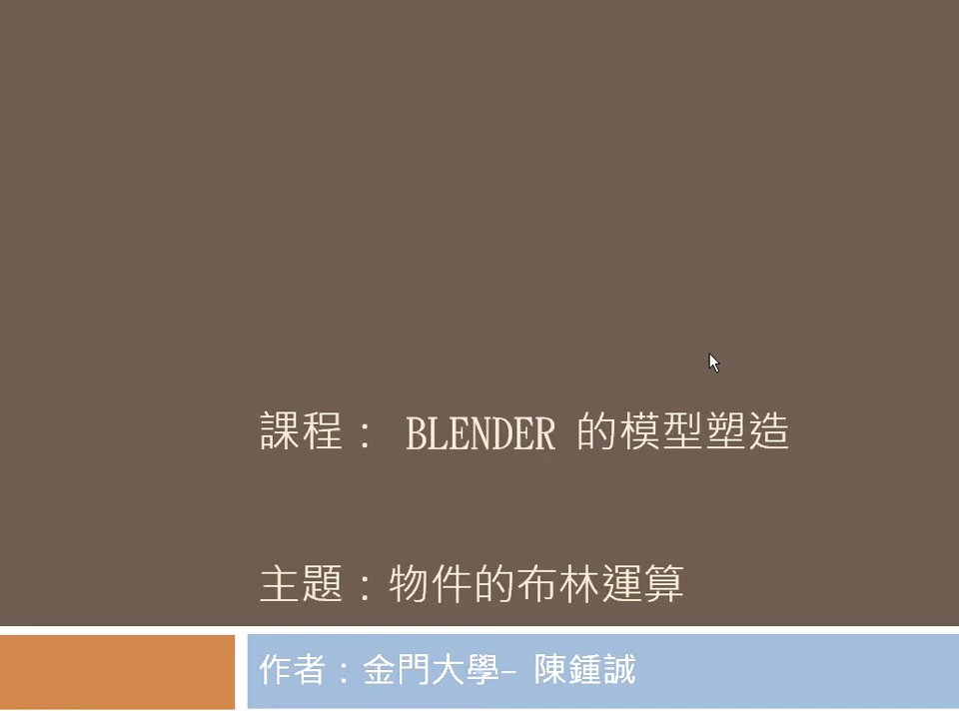
# Step: Advance from the title slide to slide 2, the Boolean Operation (CSG) overview
pyautogui.click(710, 360)
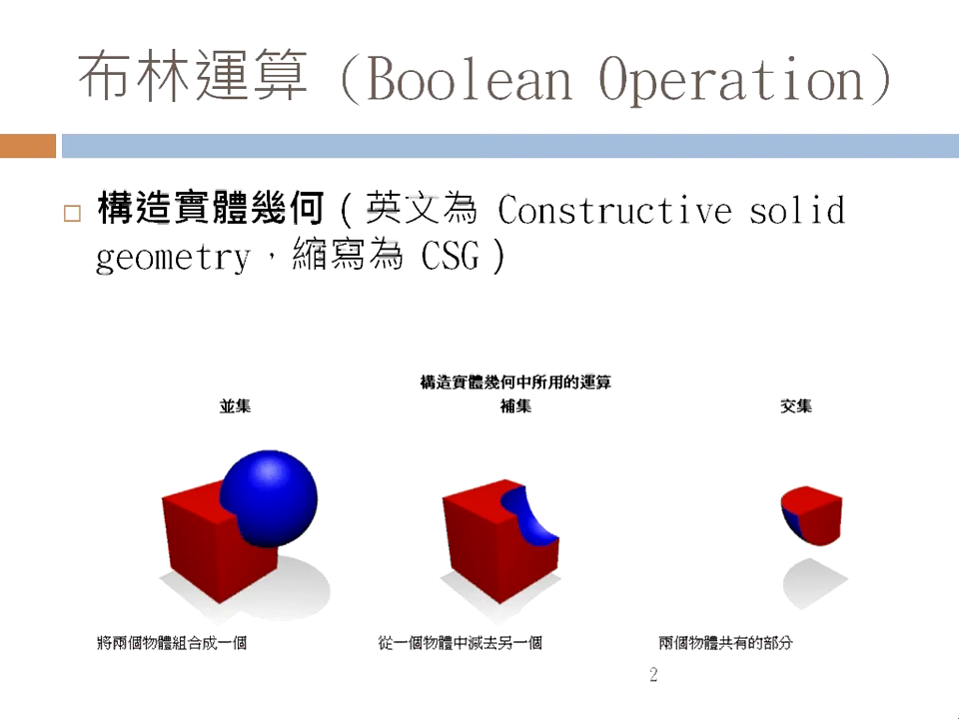
# Step: Advance through the 方法一 and 方法二 Boolean method slides to the 練習：布林運算的操作 section slide
pyautogui.click(588, 493)
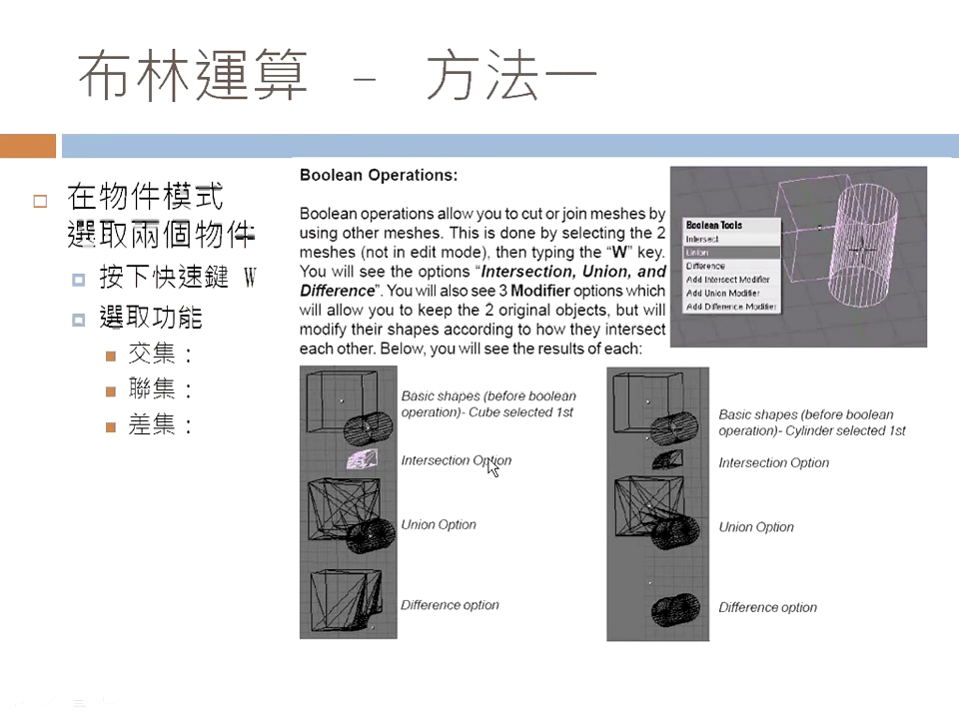
pyautogui.scroll(-1, 489, 467)
pyautogui.scroll(1, 490, 467)
pyautogui.click(459, 464)
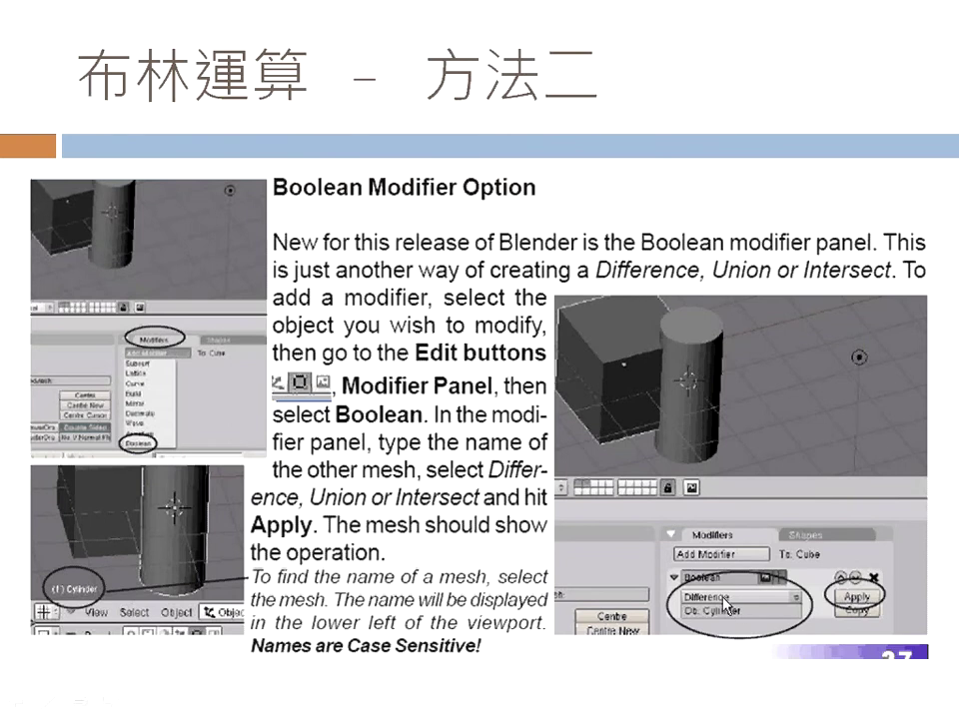
pyautogui.click(565, 516)
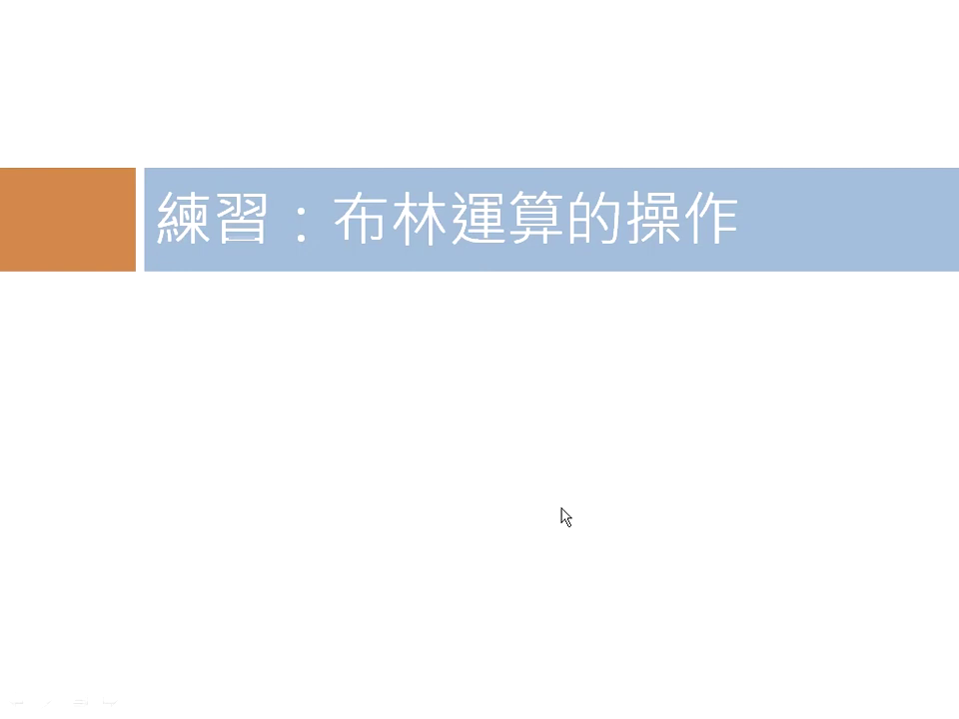
# Step: Step through the UV Sphere, overlap and Boolean modifier slides to '交集 Intersect 執行完畢'
pyautogui.click(565, 517)
pyautogui.click(410, 492)
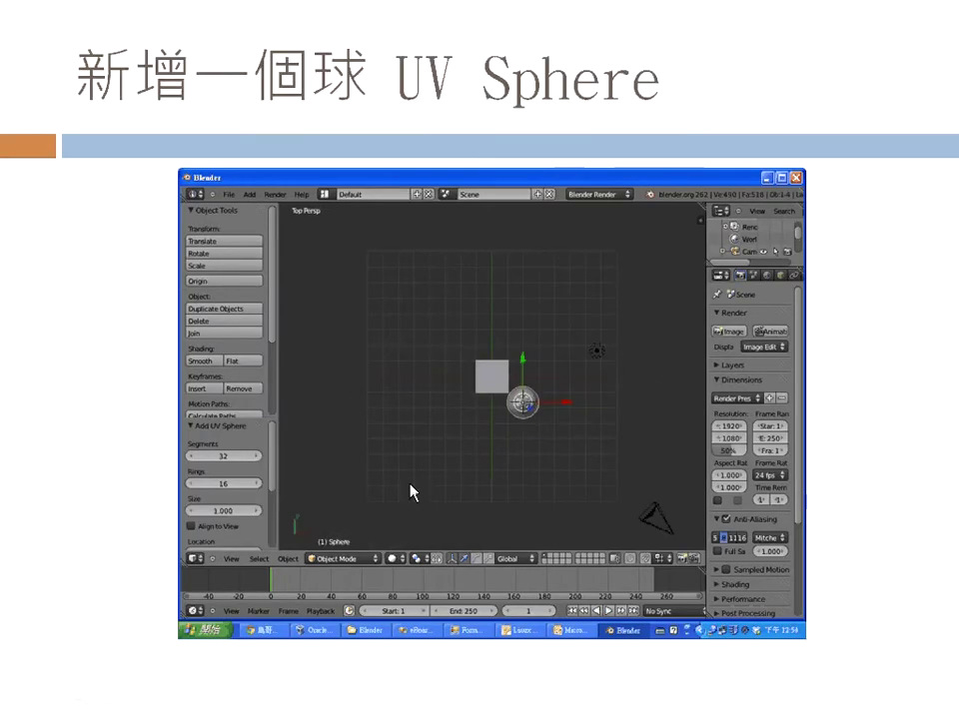
pyautogui.click(427, 408)
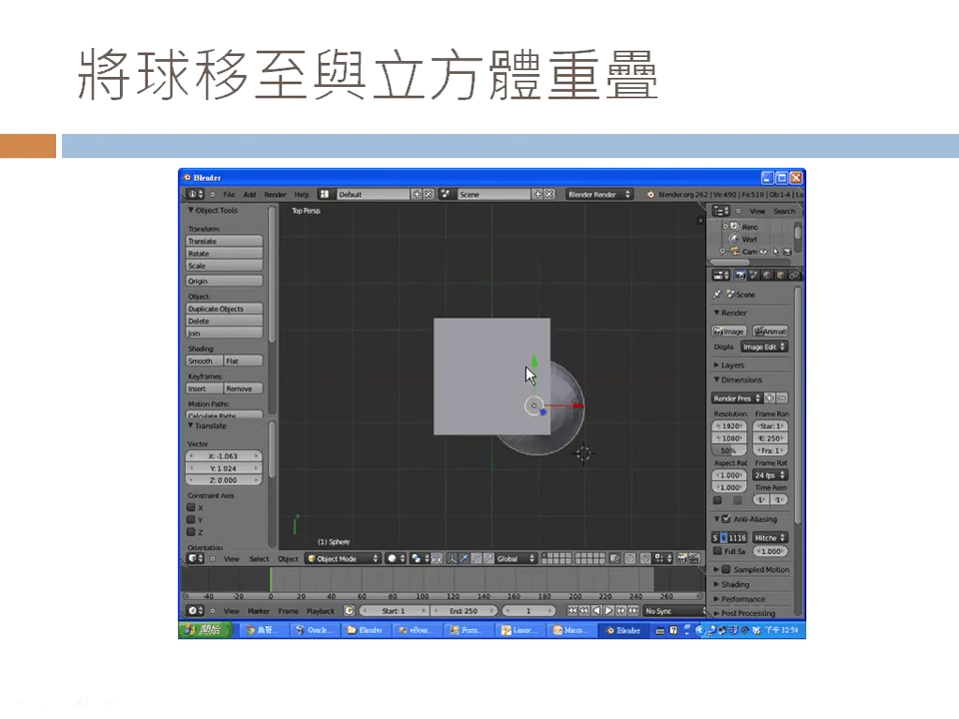
pyautogui.click(527, 457)
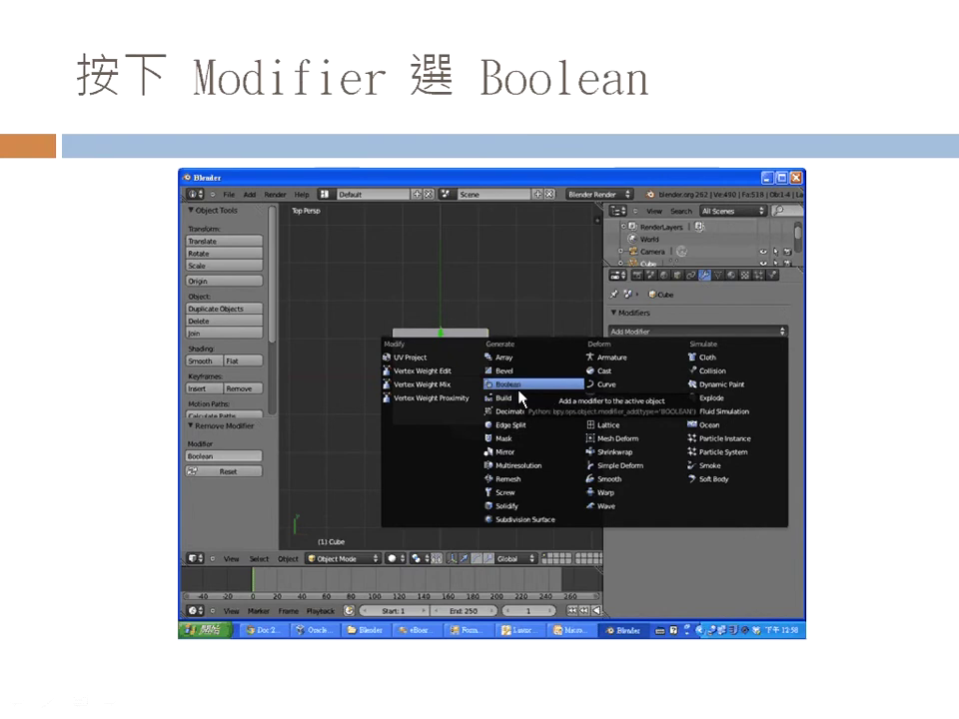
pyautogui.click(783, 513)
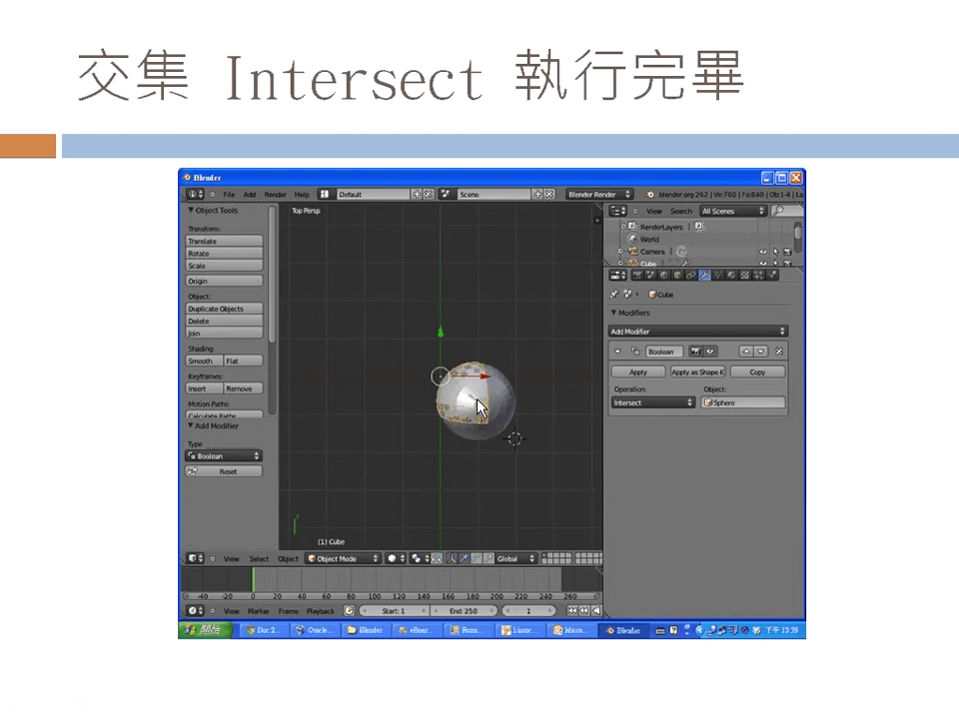
# Step: Advance past the intersection slides to '練習：布林運算 – 蓋一間有窗戶的房子'
pyautogui.click(411, 378)
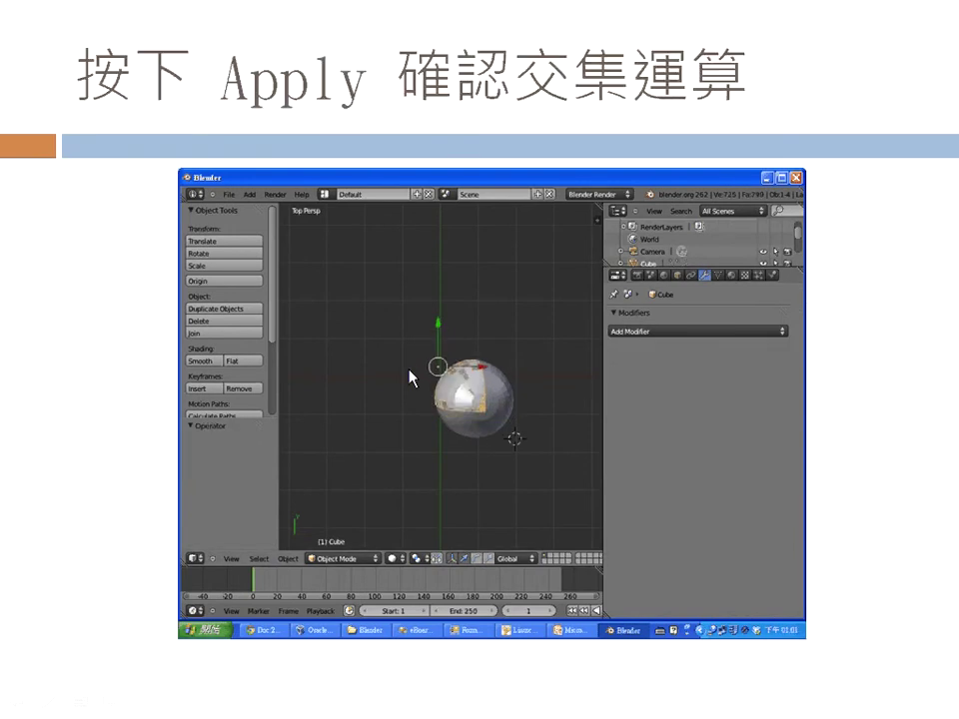
pyautogui.press('pagedown')
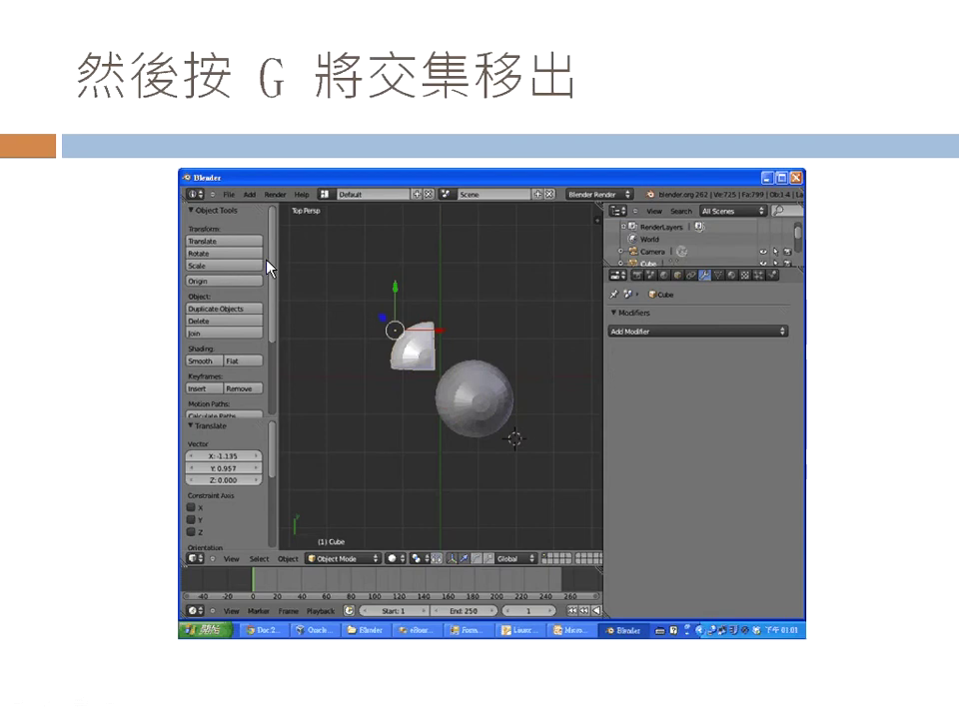
pyautogui.press('pagedown')
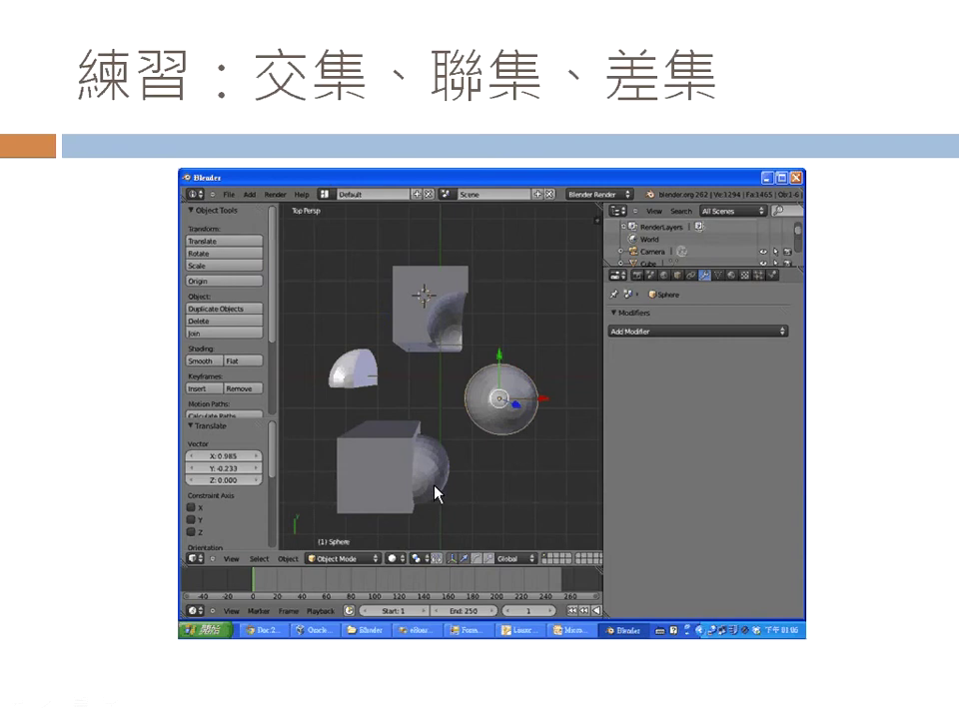
pyautogui.click(456, 497)
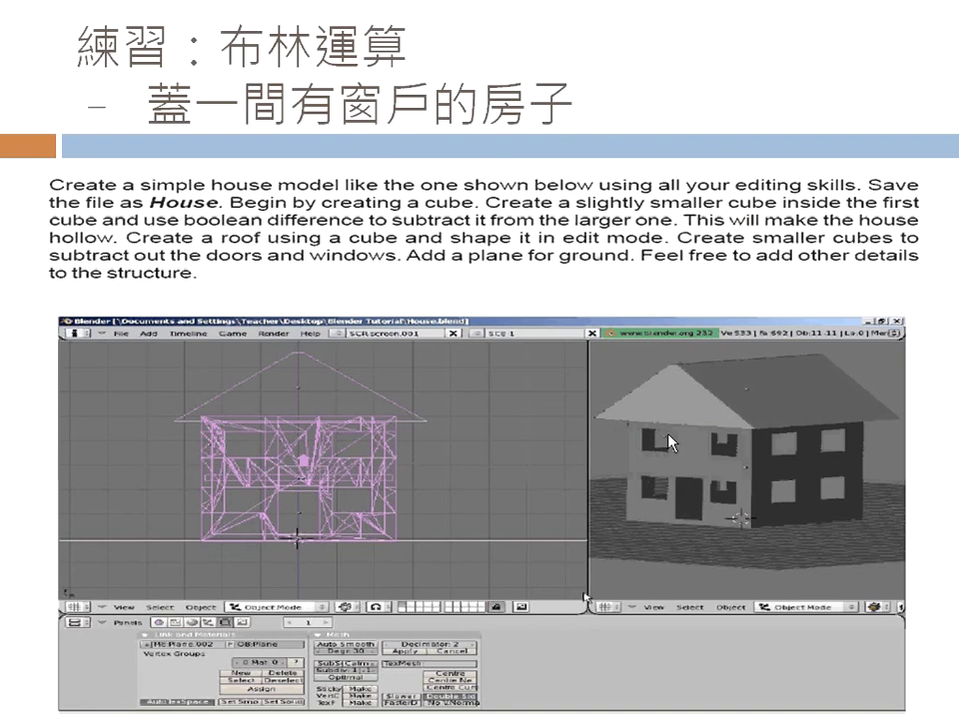
# Step: Leave the slide show, launch Blender from Start and dismiss the splash screen
pyautogui.click(451, 551)
pyautogui.press('pageup')
pyautogui.press('Escape')
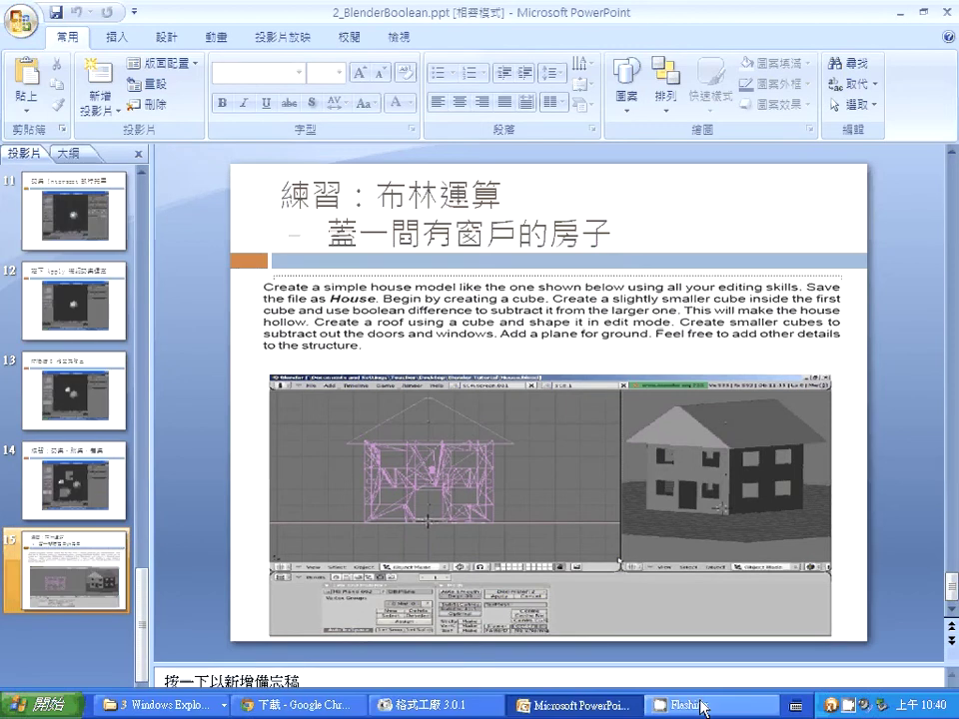
pyautogui.click(35, 704)
pyautogui.click(94, 579)
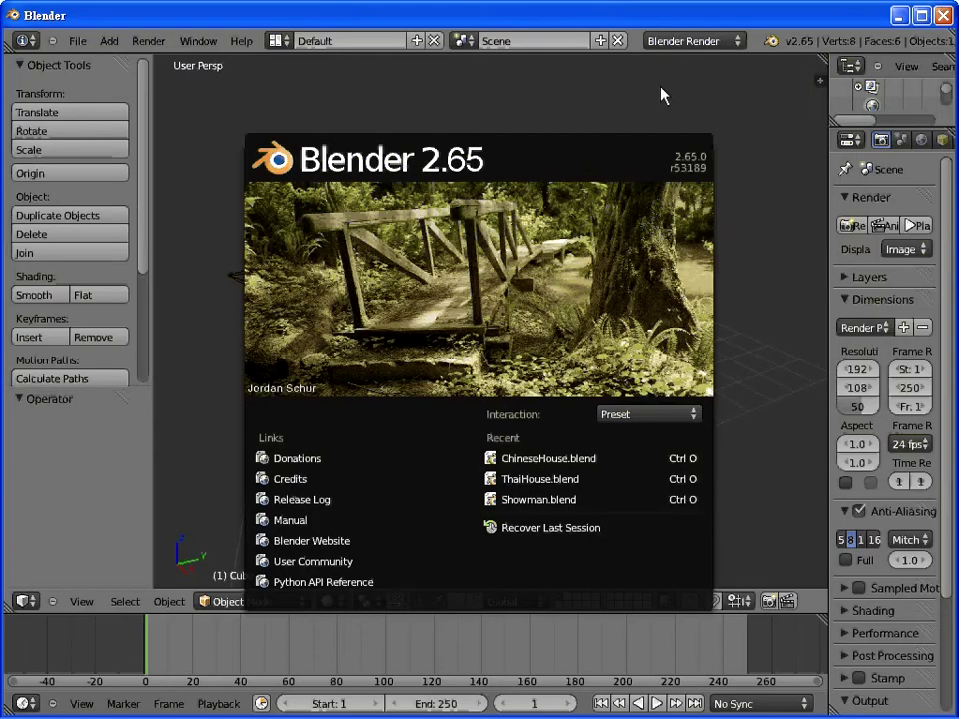
pyautogui.click(791, 465)
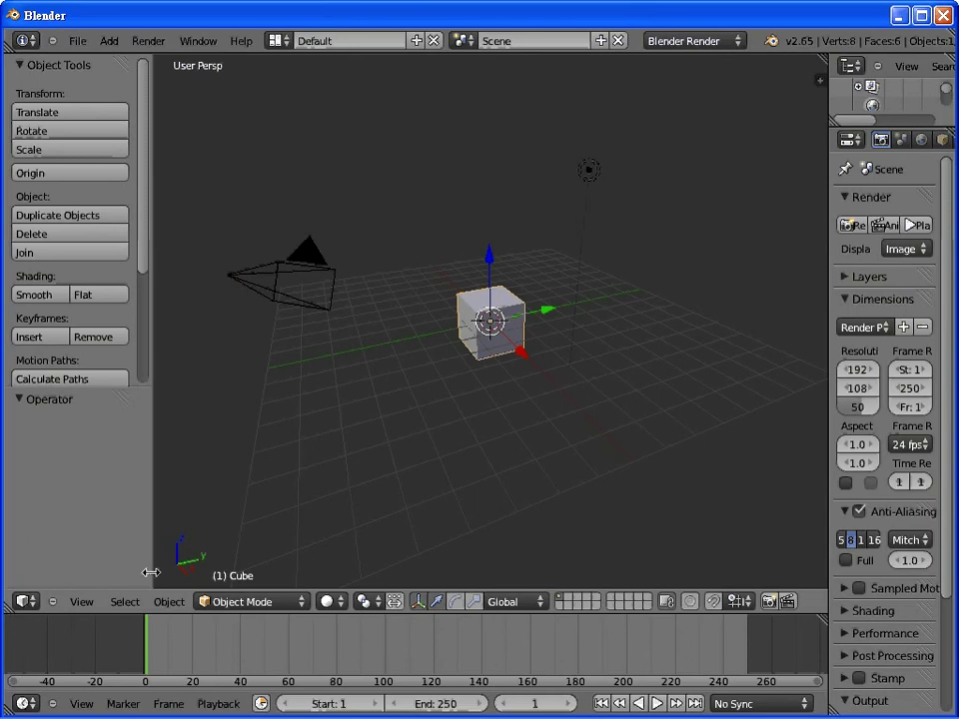
# Step: Switch to Top view and place the 3D cursor on the X axis right of the cube
pyautogui.click(80, 601)
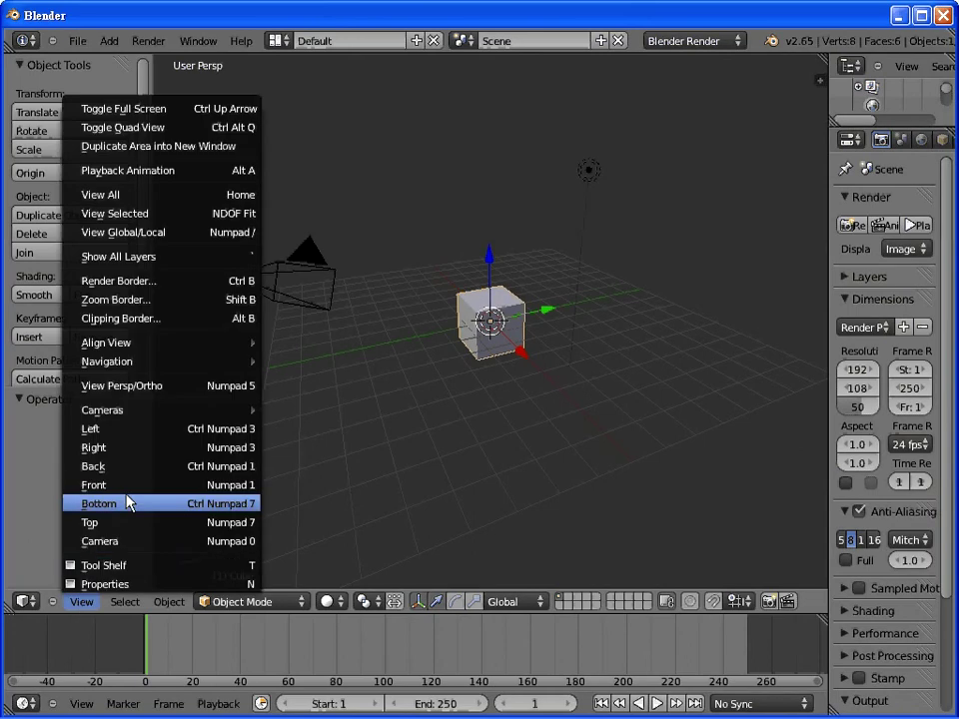
pyautogui.click(100, 521)
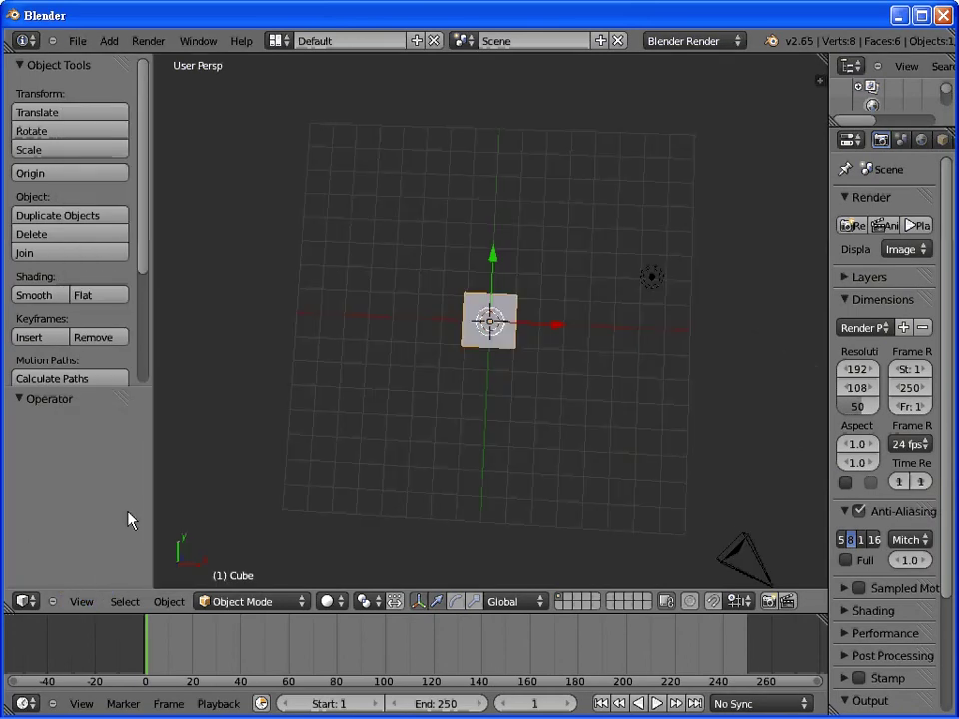
pyautogui.click(560, 323)
pyautogui.click(582, 320)
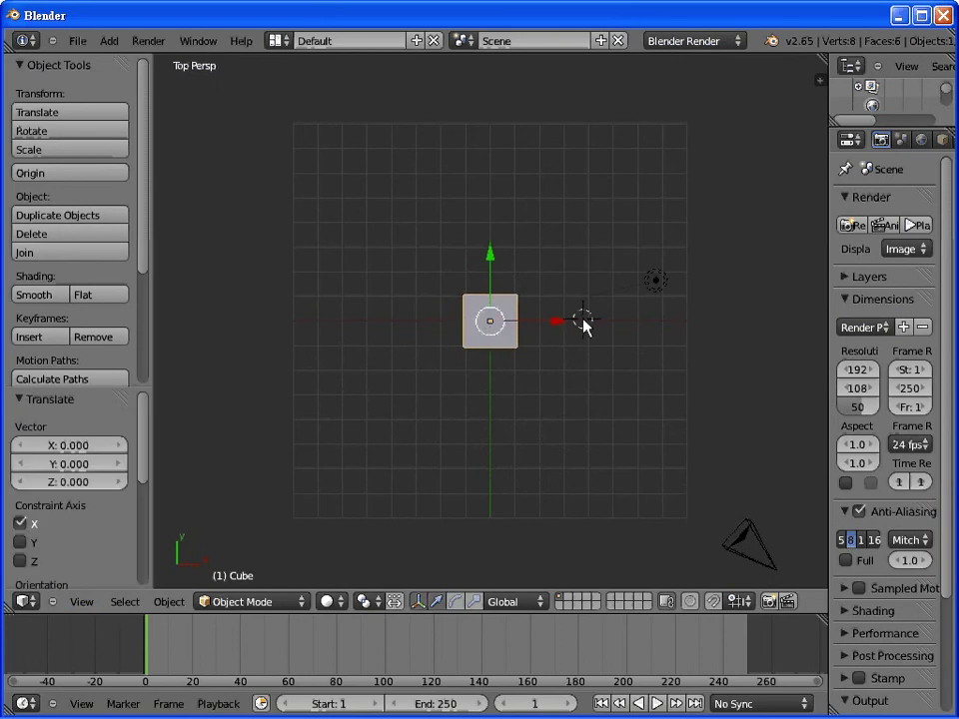
pyautogui.hotkey('shift', 'a')
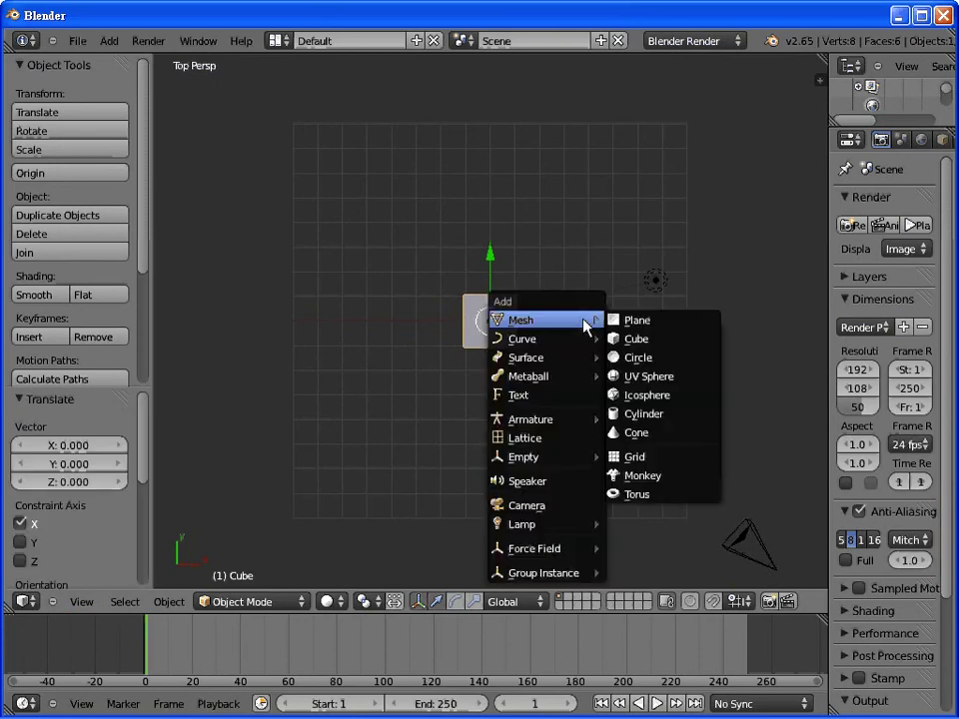
# Step: Add a UV Sphere and move it to overlap the cube's lower-right corner
pyautogui.click(654, 377)
pyautogui.press('g')
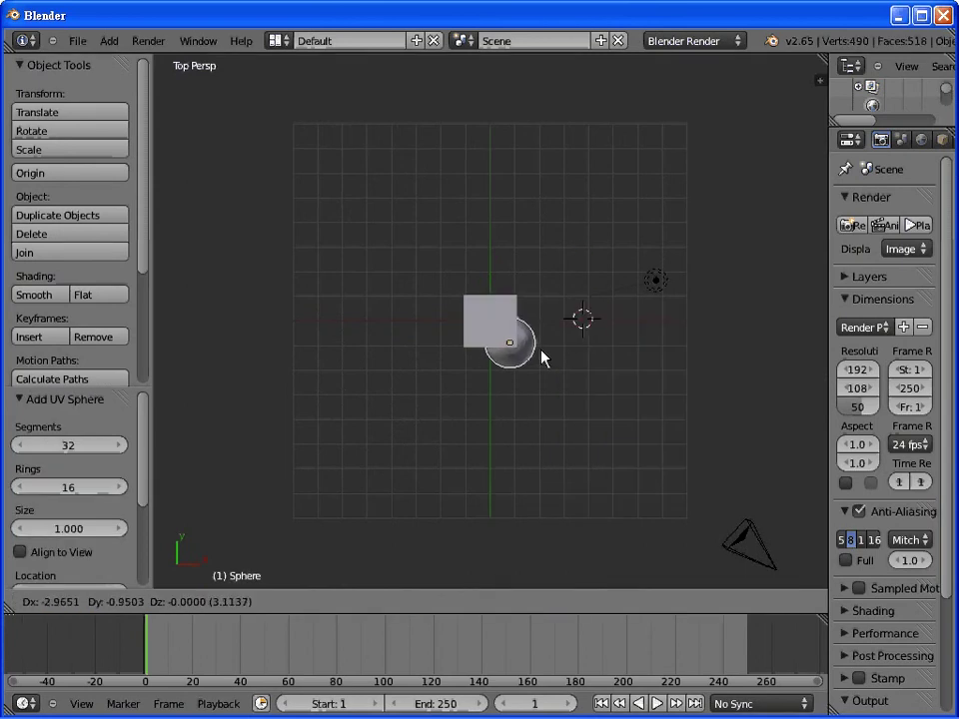
pyautogui.click(543, 358)
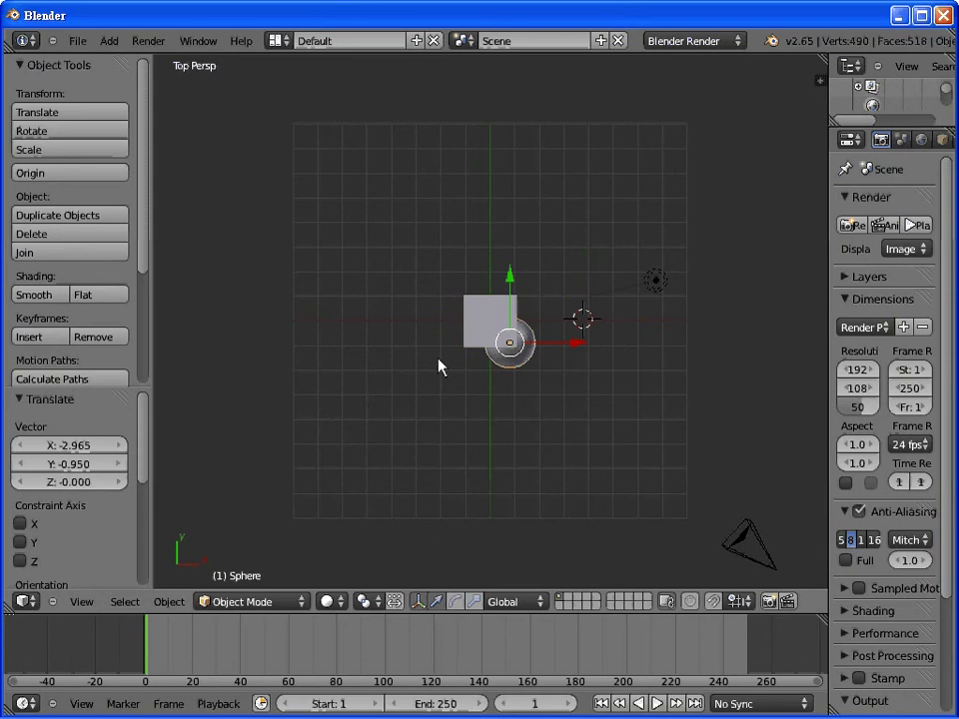
# Step: Select the cube, with the 3D cursor on it, and widen the properties area
pyautogui.rightClick(476, 340)
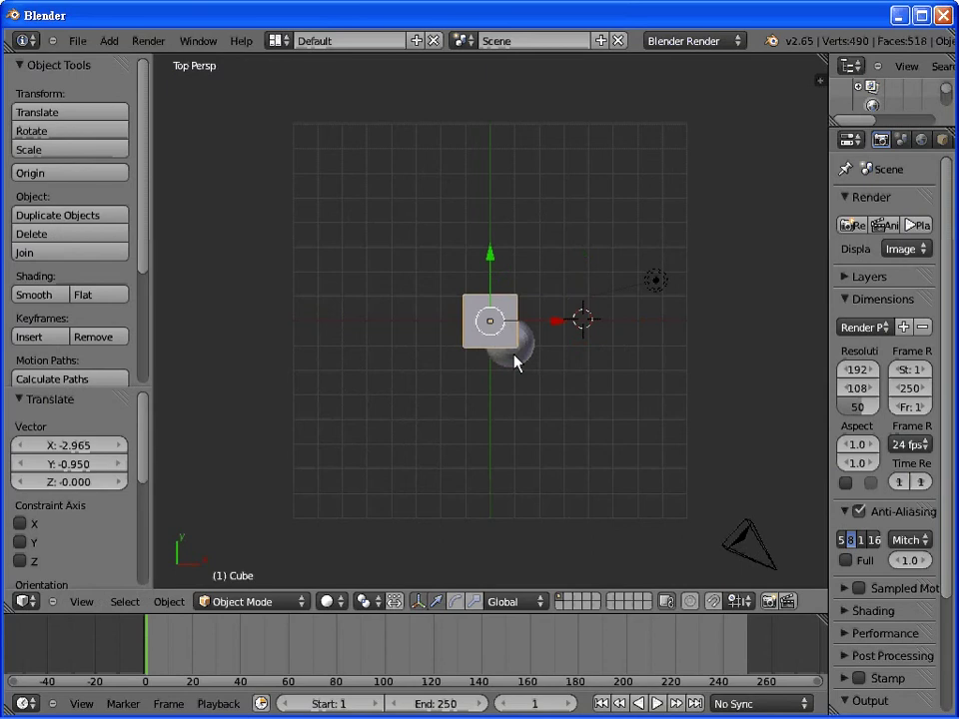
pyautogui.rightClick(514, 355)
pyautogui.press('w')
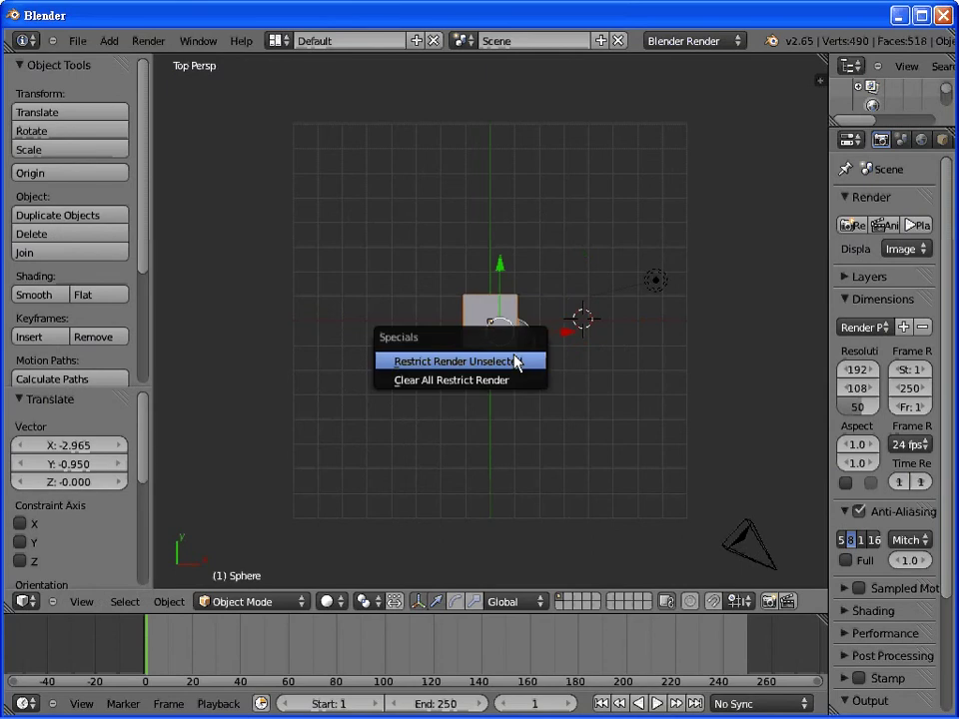
pyautogui.click(469, 318)
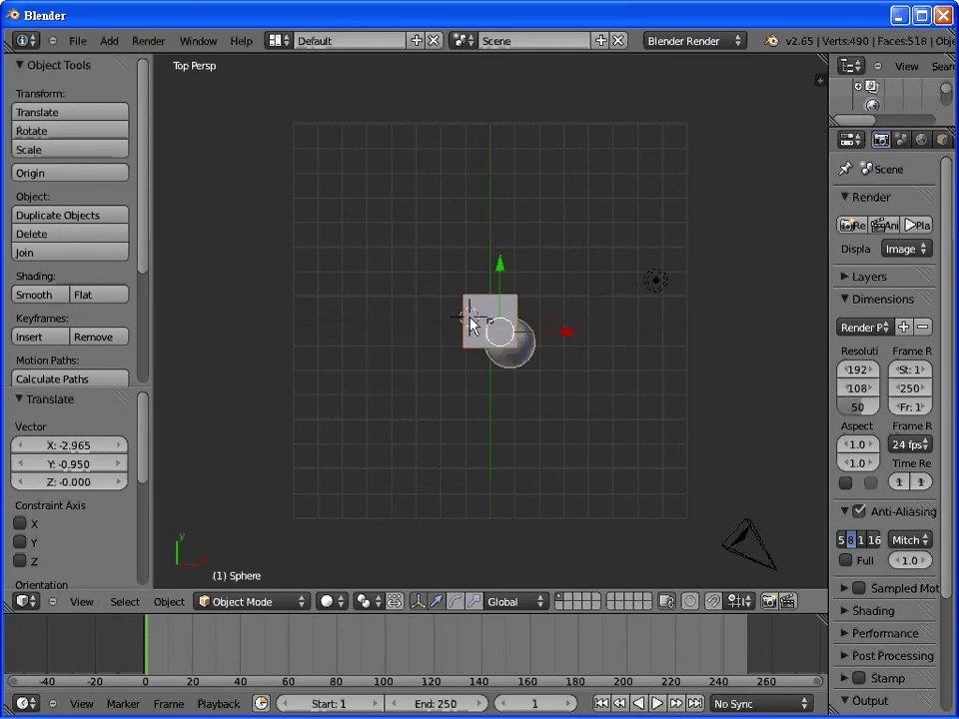
pyautogui.rightClick(480, 321)
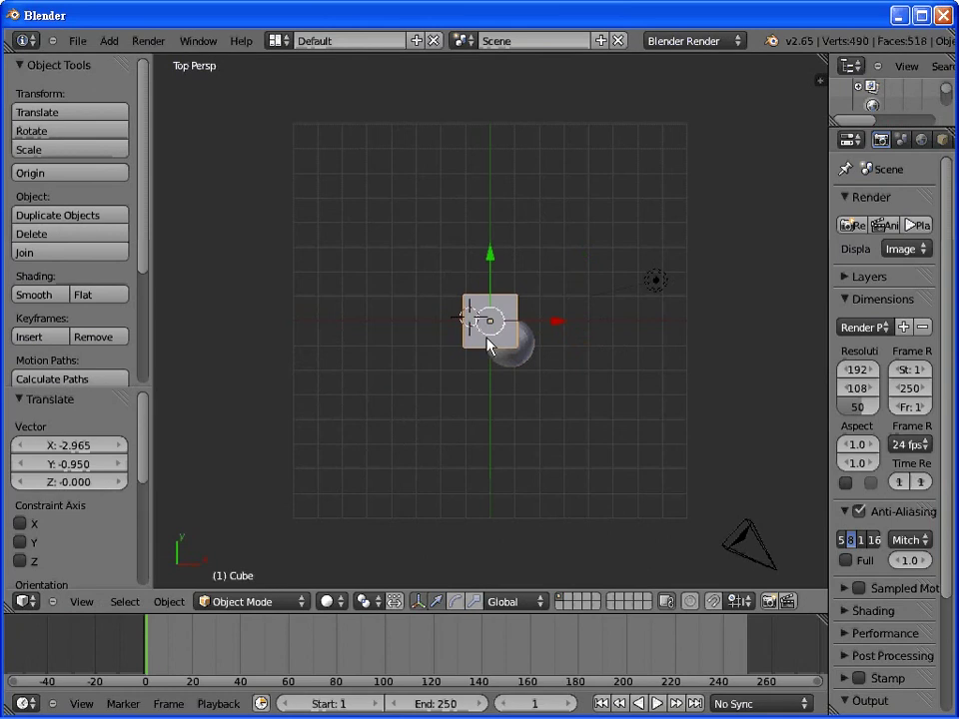
pyautogui.press('w')
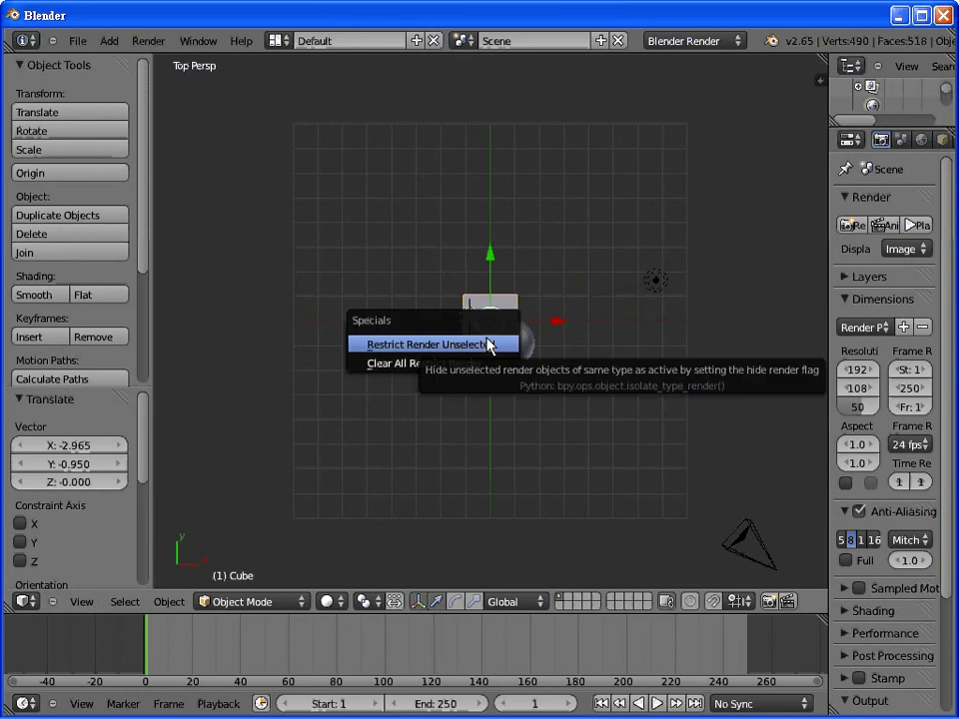
pyautogui.click(488, 345)
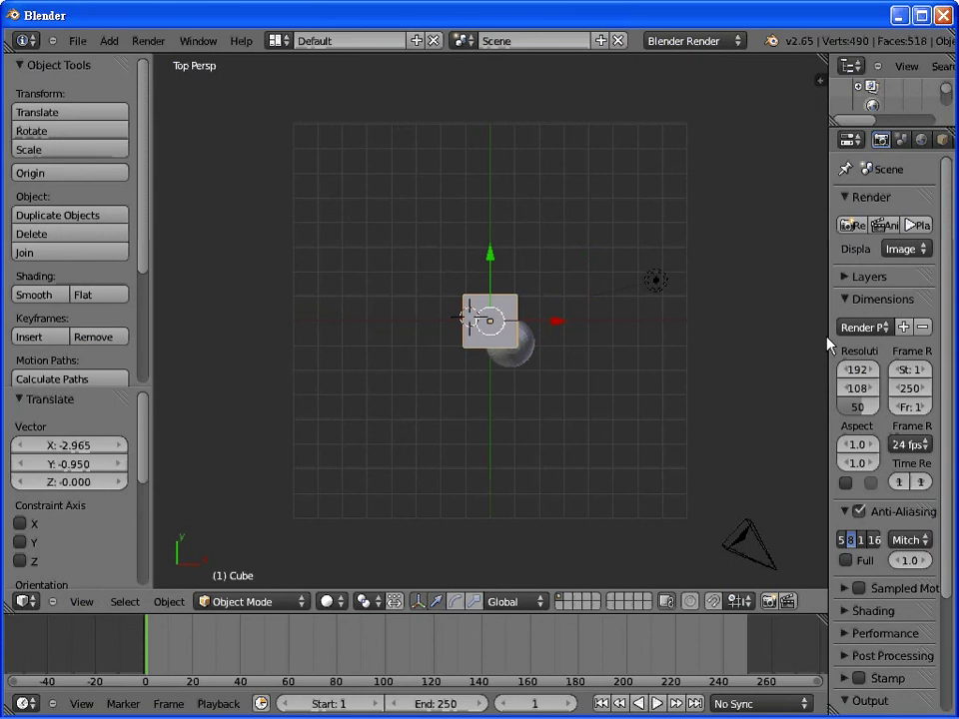
pyautogui.moveTo(827, 345)
pyautogui.mouseDown()
pyautogui.moveTo(773, 326)
pyautogui.moveTo(698, 331)
pyautogui.mouseUp()
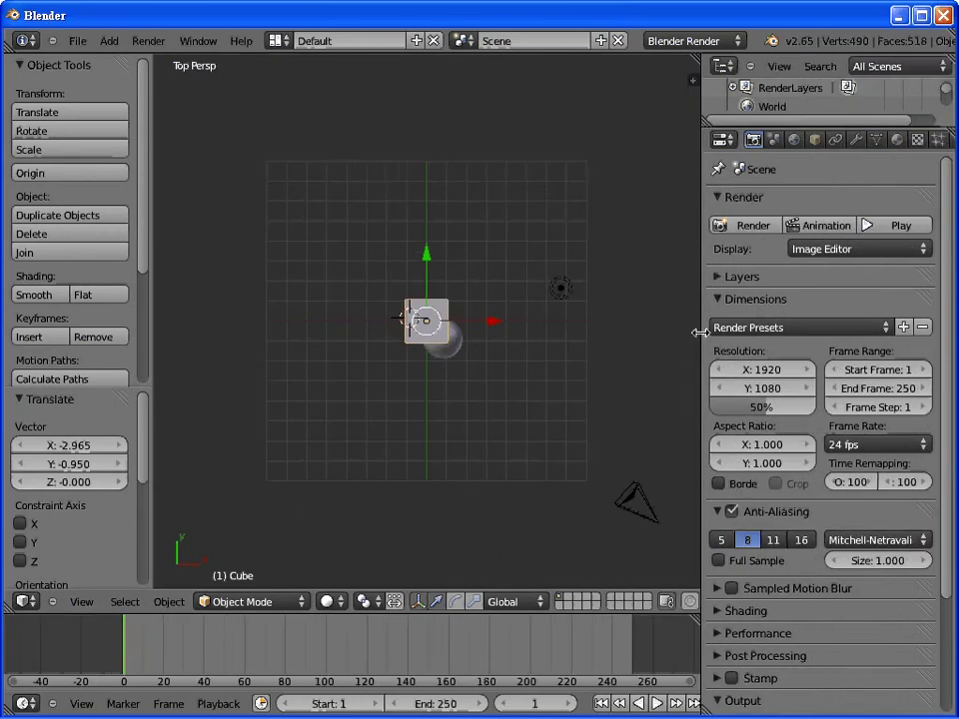
# Step: Apply a Boolean Intersect modifier to the cube with Sphere as the object
pyautogui.click(853, 140)
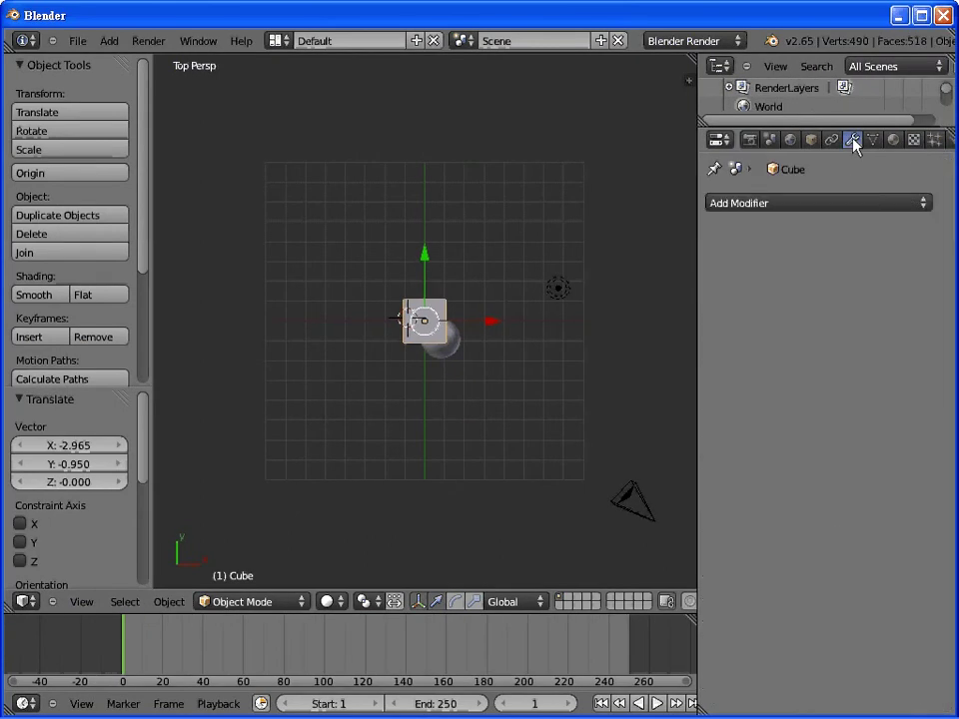
pyautogui.click(785, 204)
pyautogui.click(530, 287)
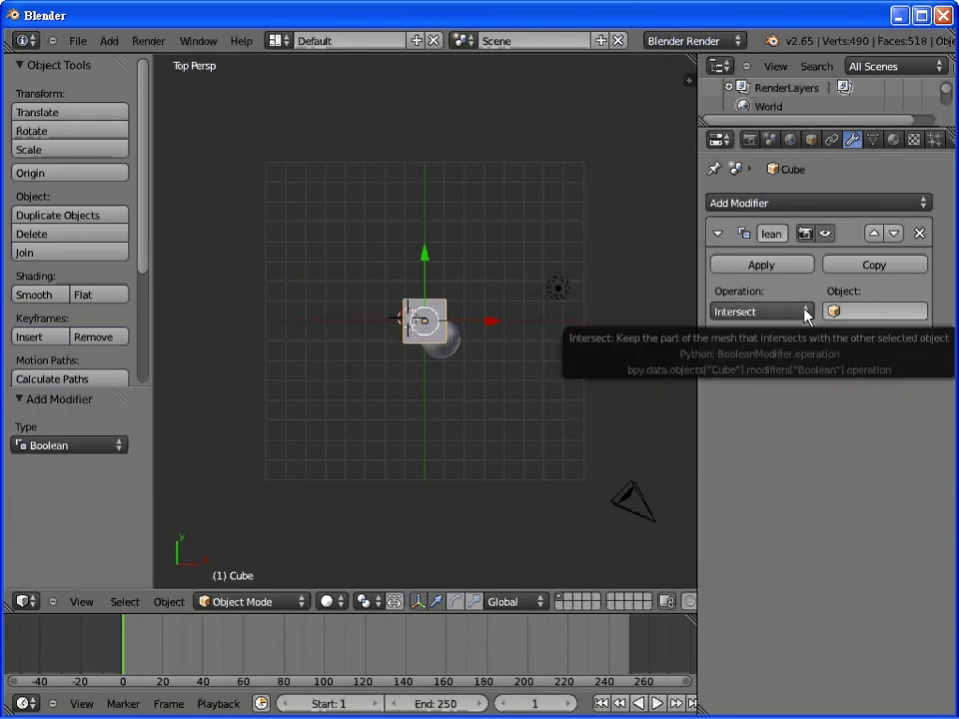
pyautogui.click(835, 313)
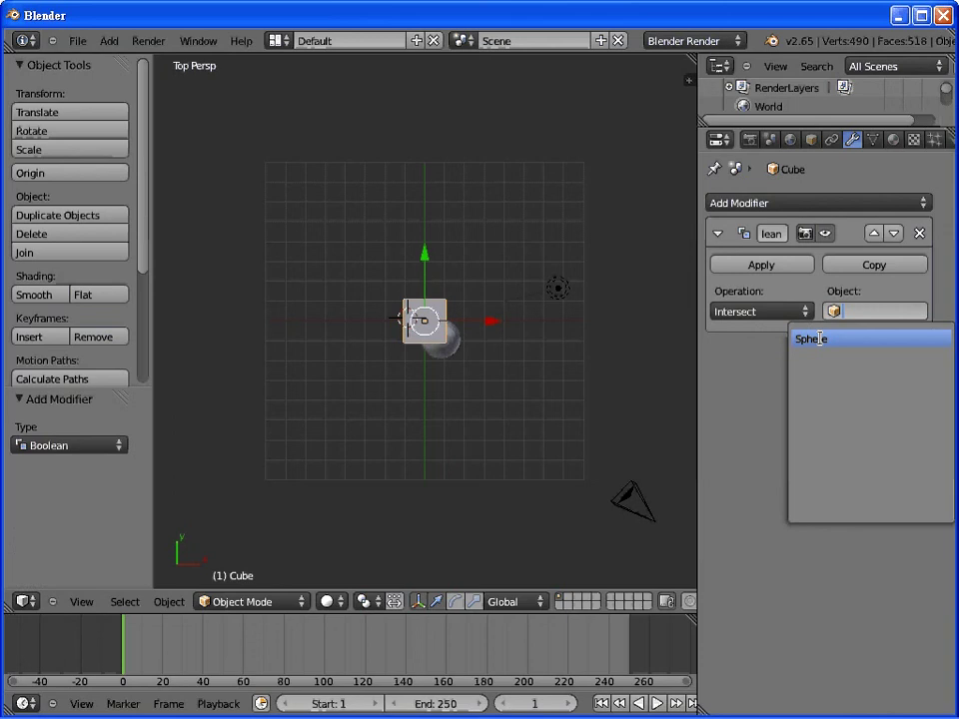
pyautogui.click(819, 338)
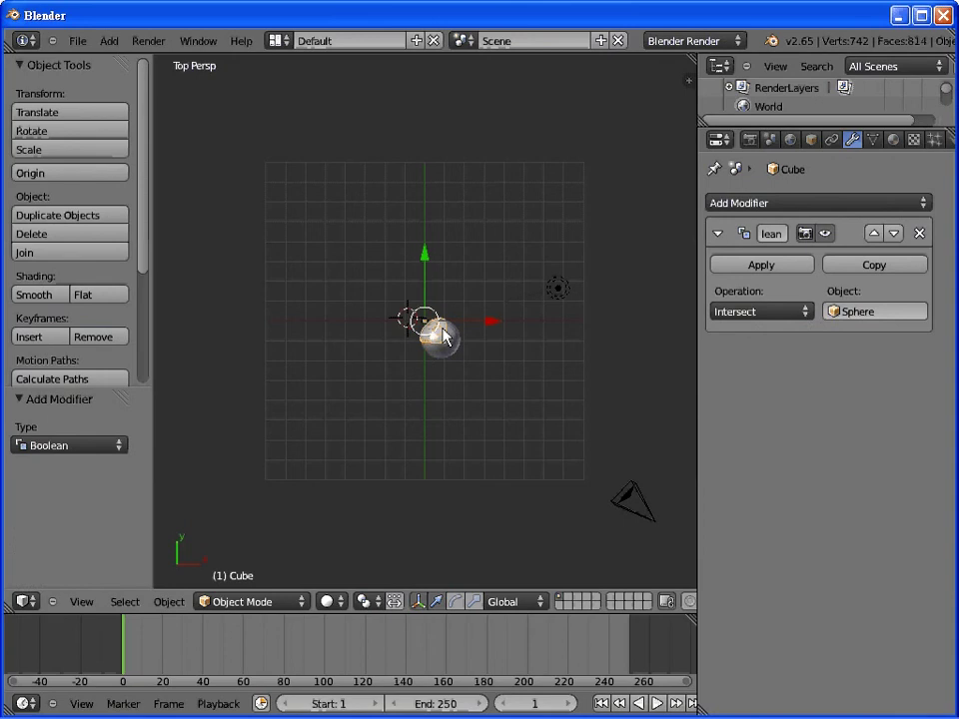
pyautogui.press('g')
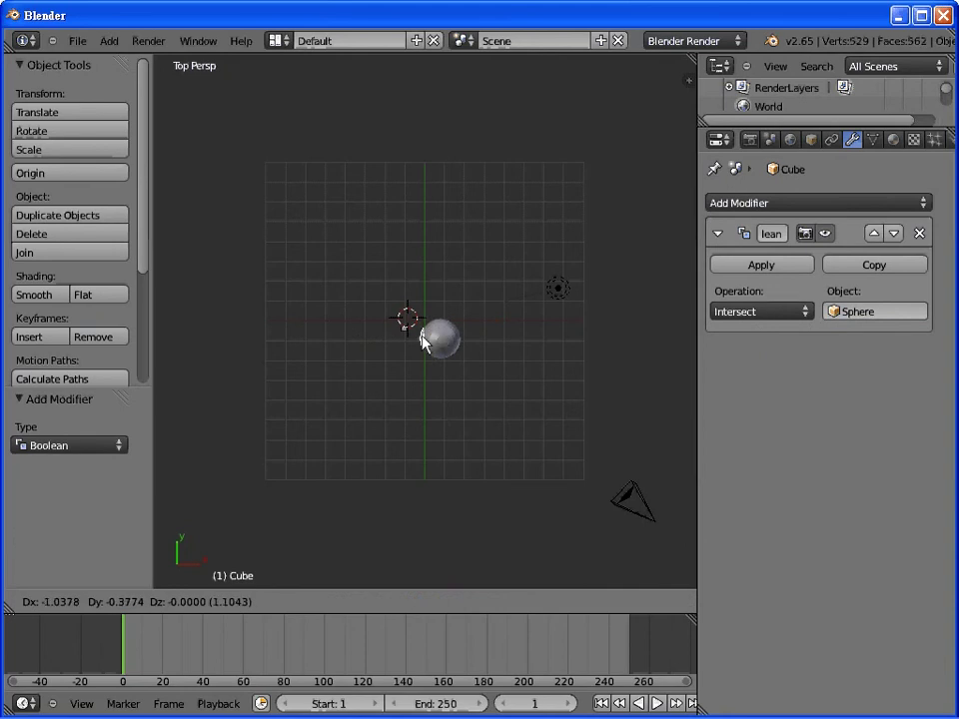
pyautogui.click(442, 336)
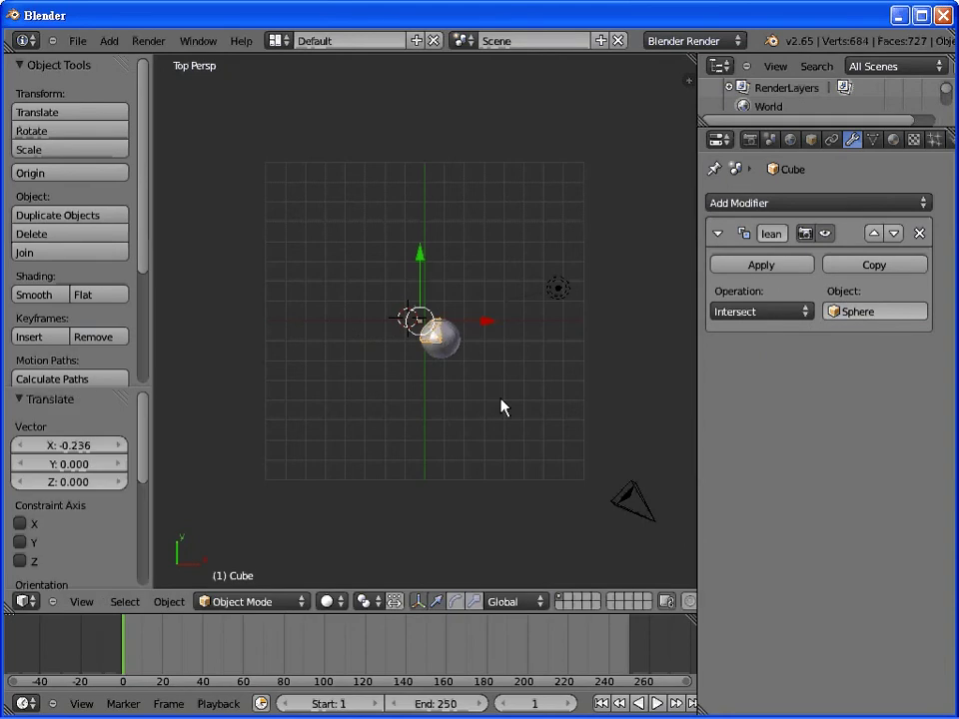
pyautogui.hotkey('ctrl', 'z')
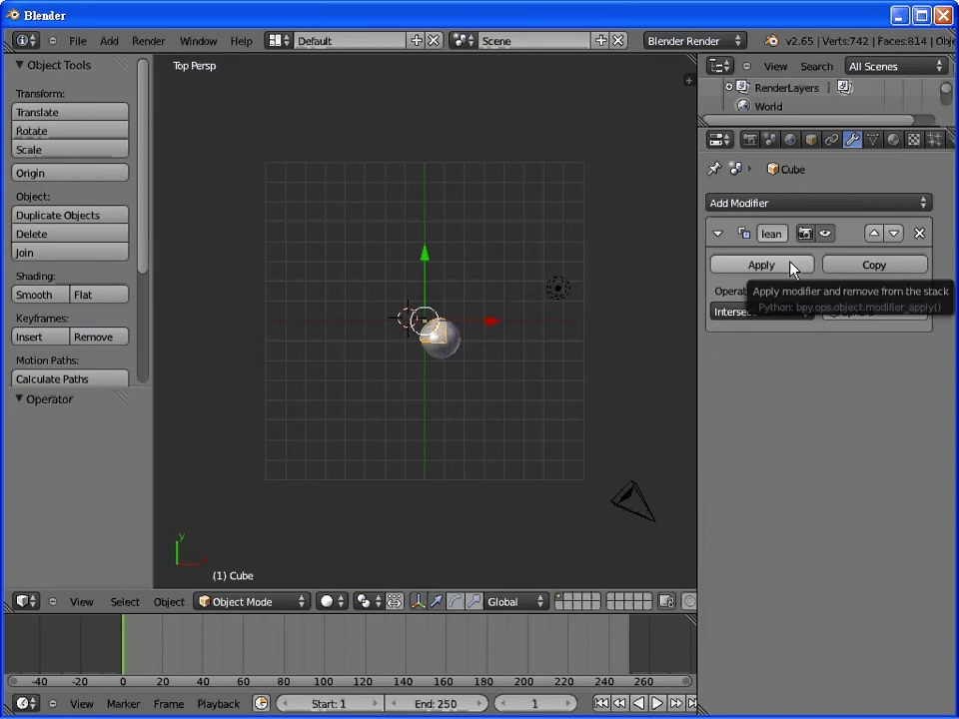
pyautogui.click(761, 264)
# Step: Move the intersection piece to the lower left of the sphere
pyautogui.press('g')
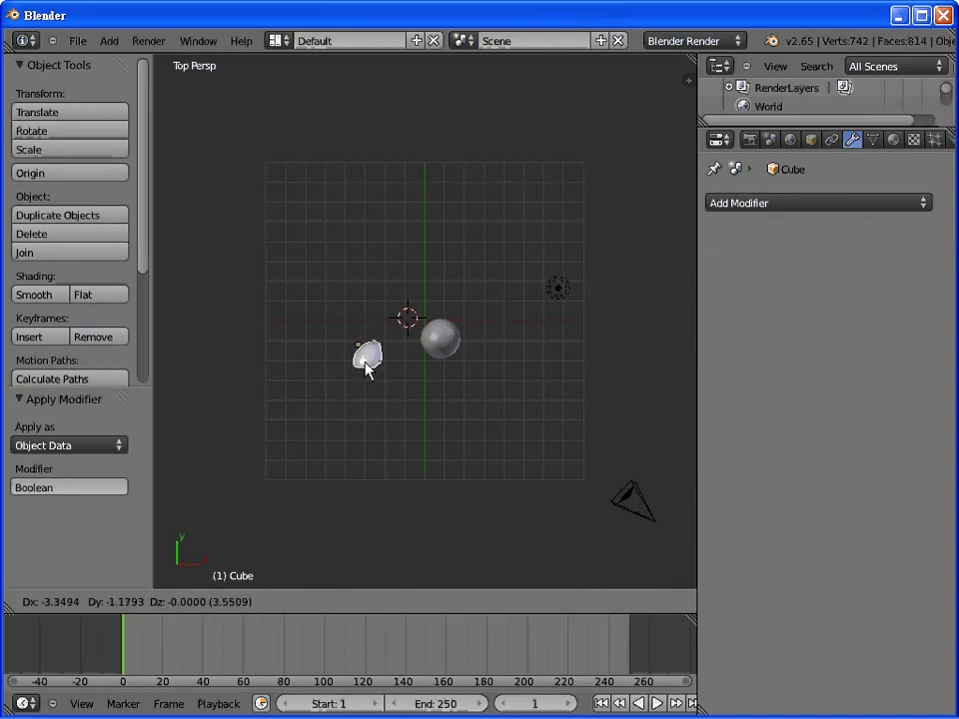
pyautogui.click(366, 369)
pyautogui.press('g')
pyautogui.click(364, 394)
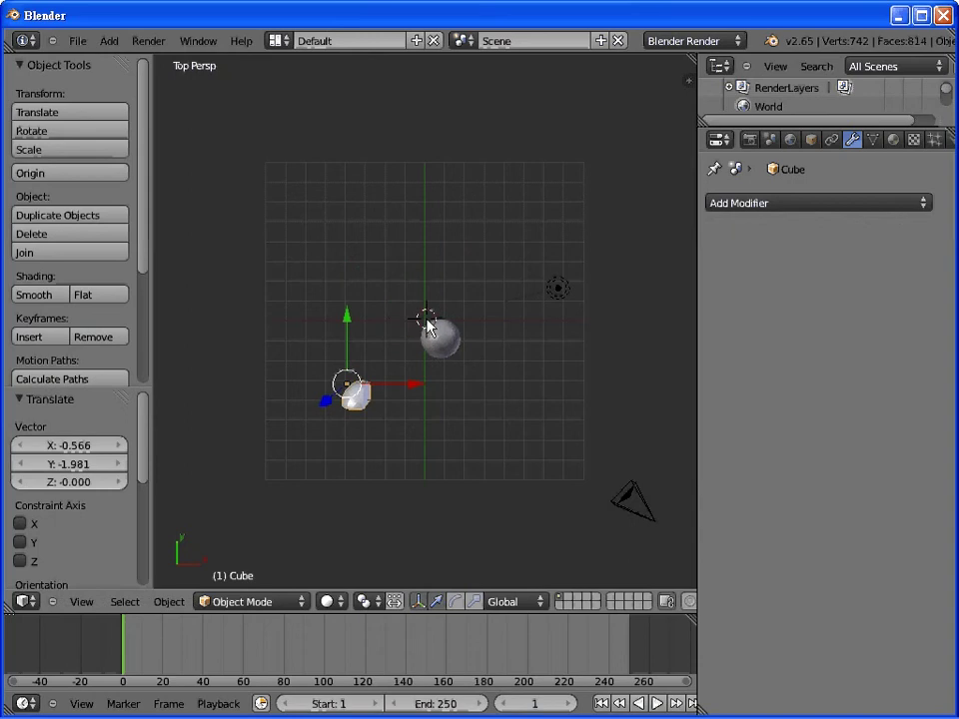
# Step: Add a new cube and place it overlapping the sphere at the centre
pyautogui.hotkey('shift', 'a')
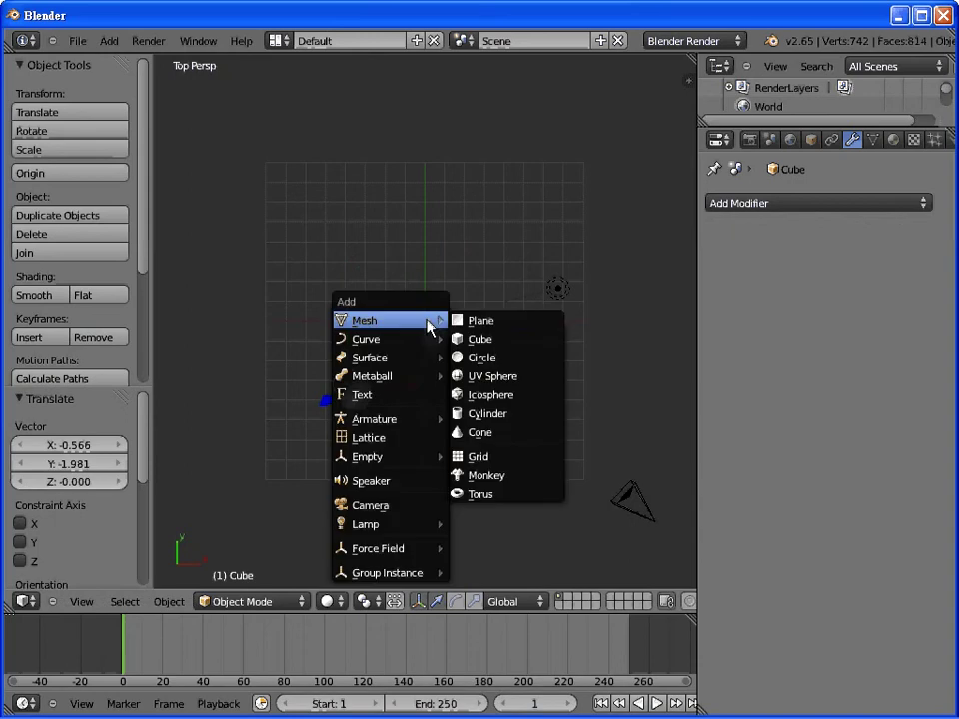
pyautogui.click(475, 336)
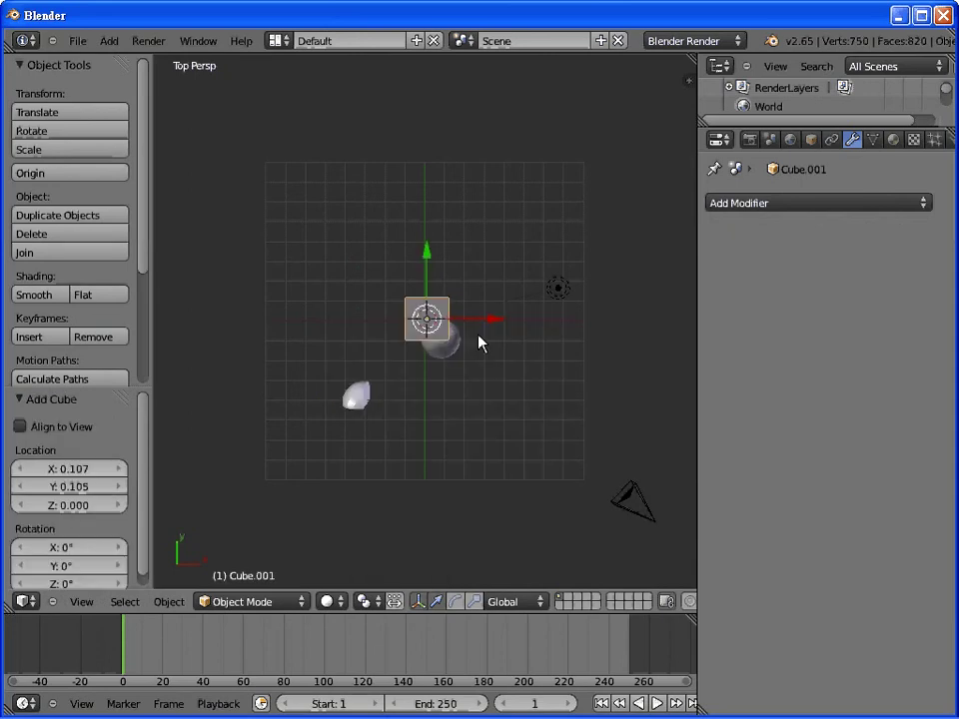
pyautogui.press('g')
pyautogui.click(444, 333)
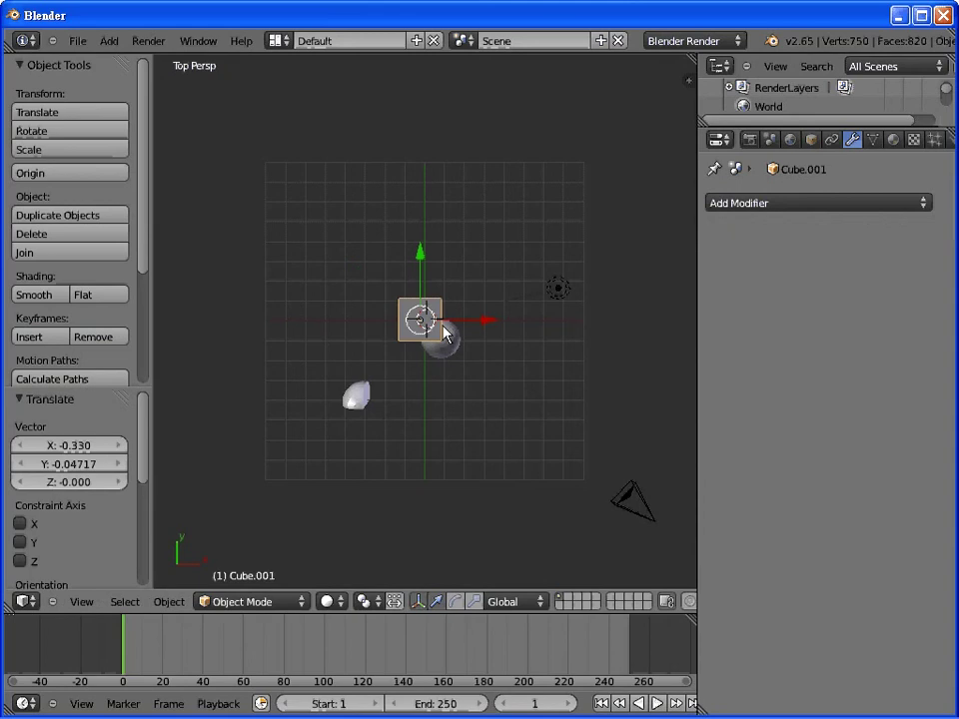
# Step: Make two cube copies at upper right, then select the sphere with the centre cube active
pyautogui.hotkey('shift', 'd')
pyautogui.click(519, 245)
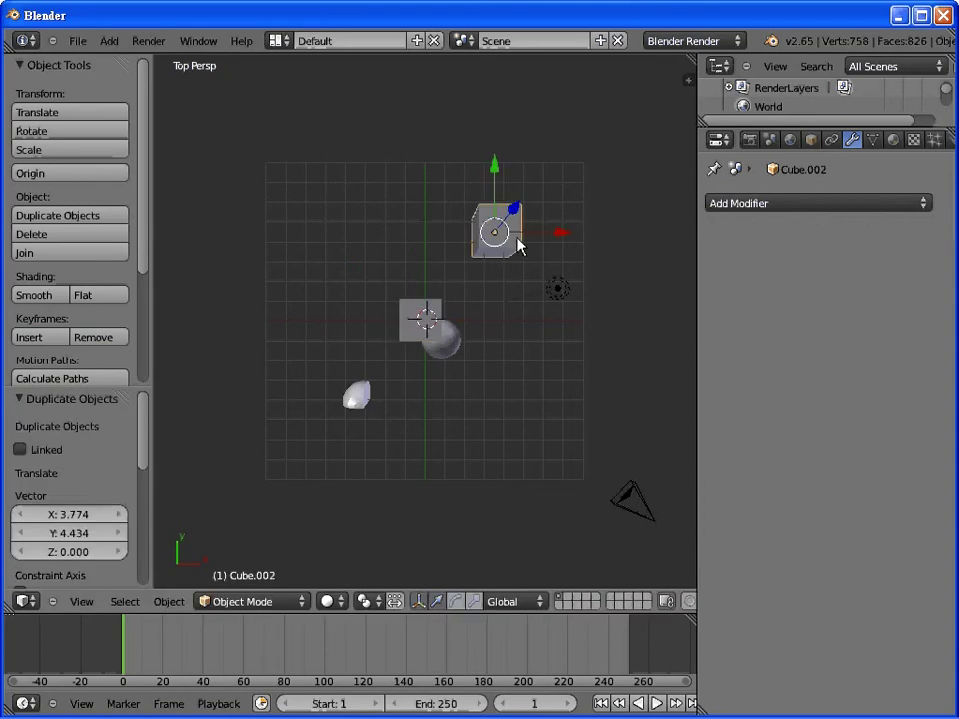
pyautogui.hotkey('shift', 'd')
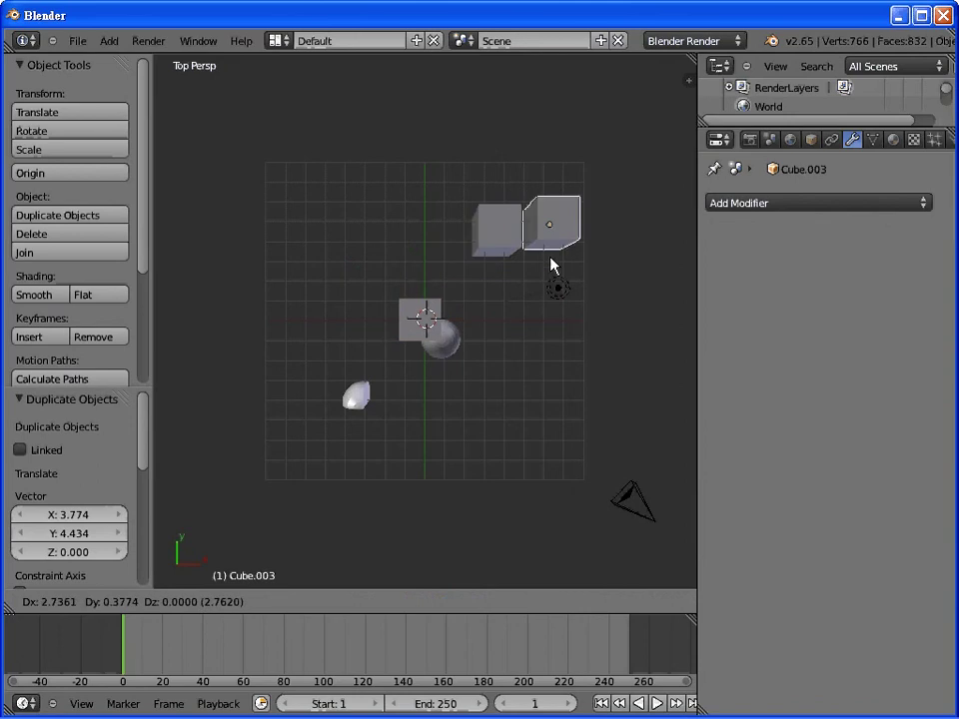
pyautogui.click(544, 257)
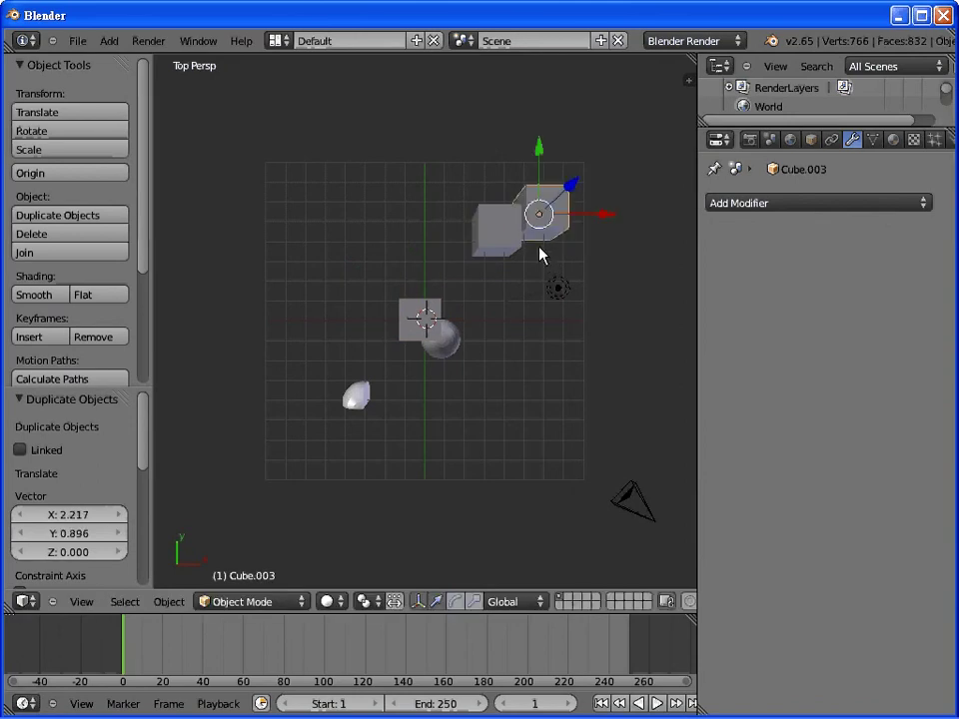
pyautogui.rightClick(427, 322)
pyautogui.keyDown('shift'); pyautogui.rightClick(449, 345); pyautogui.keyUp('shift')
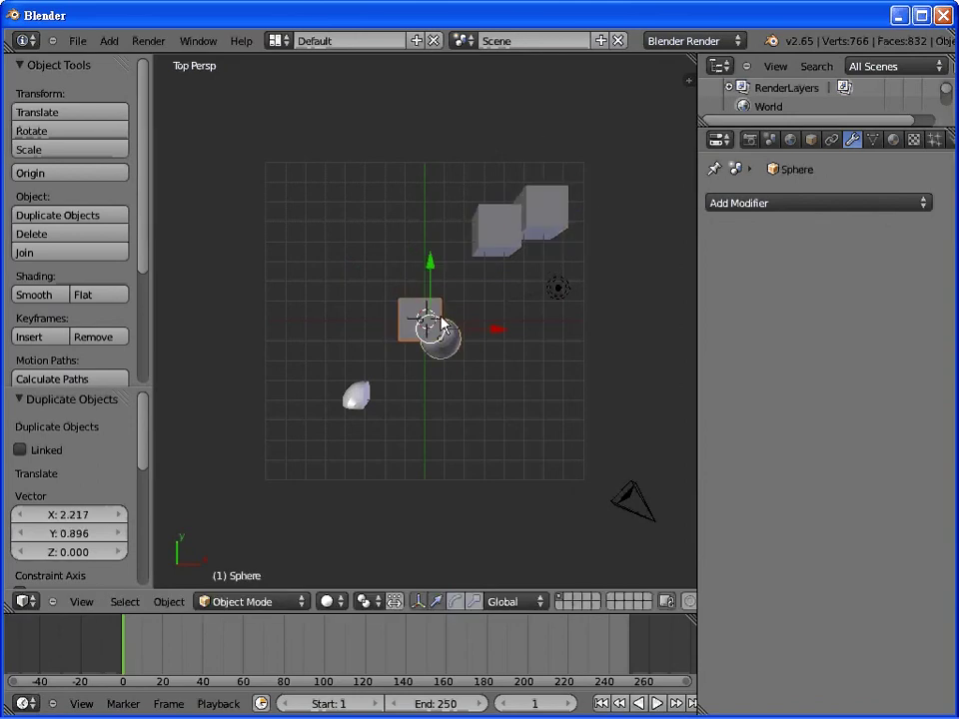
pyautogui.rightClick(427, 316)
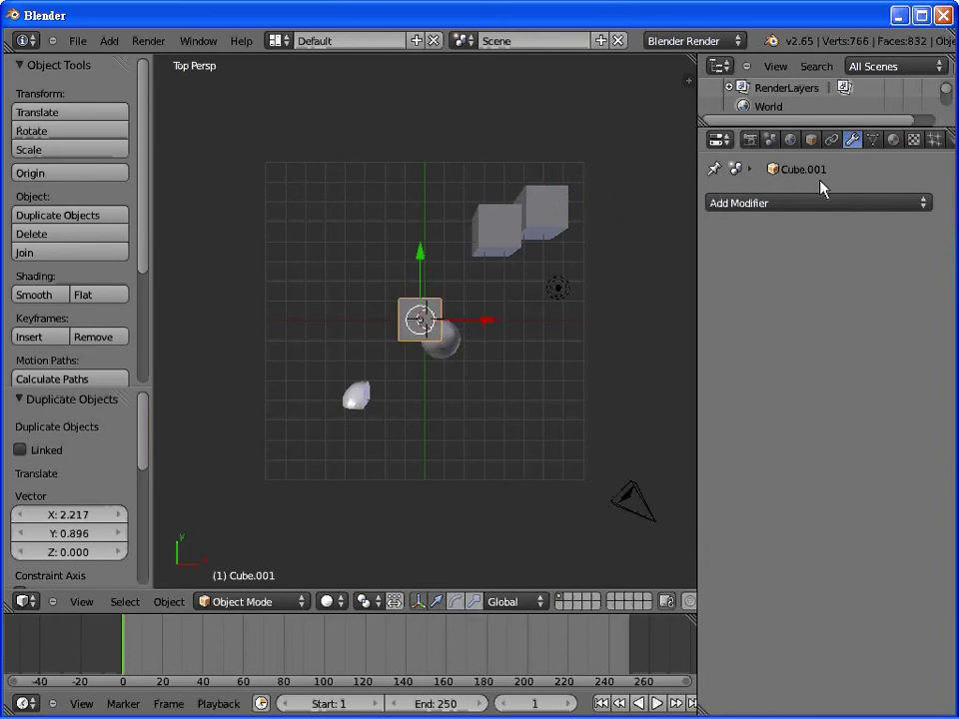
# Step: Apply a Boolean Union modifier to the centre cube with Sphere as the object
pyautogui.click(764, 200)
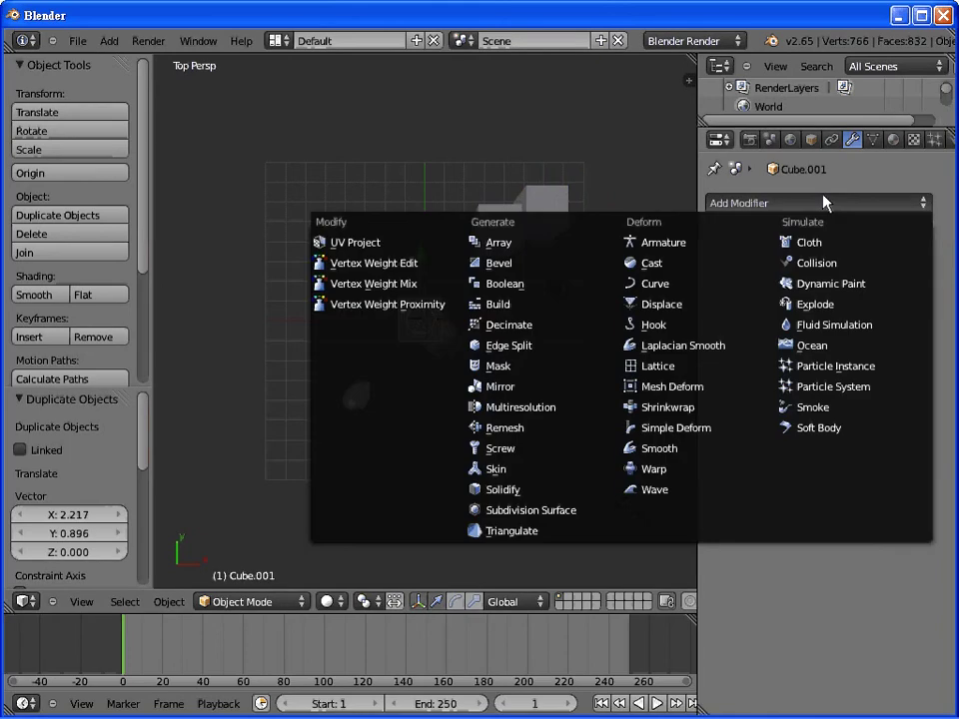
pyautogui.click(552, 284)
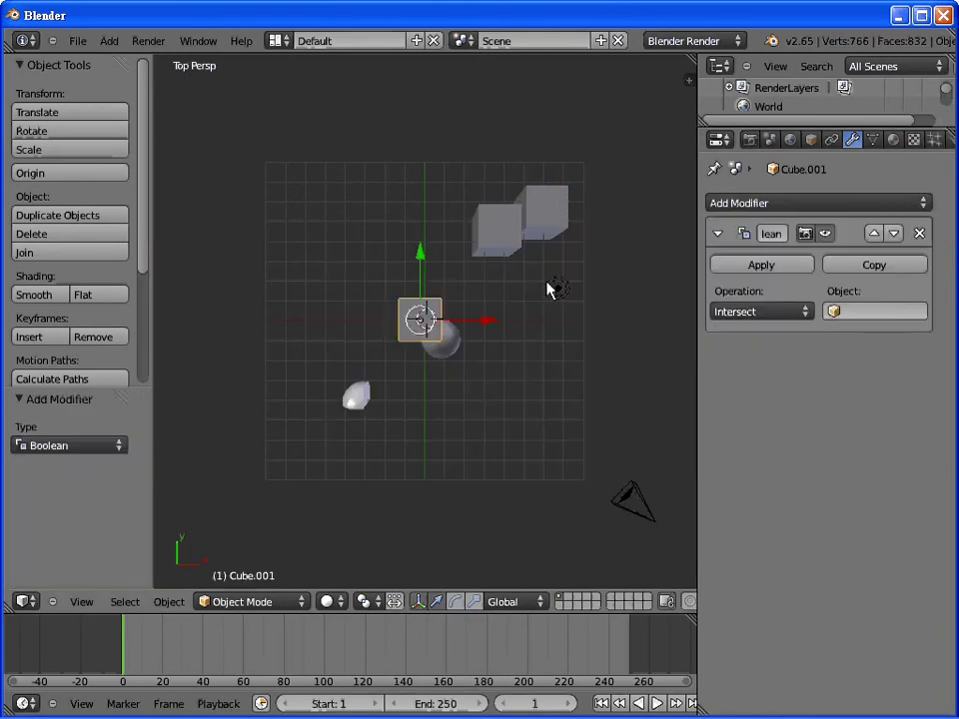
pyautogui.click(802, 312)
pyautogui.click(796, 287)
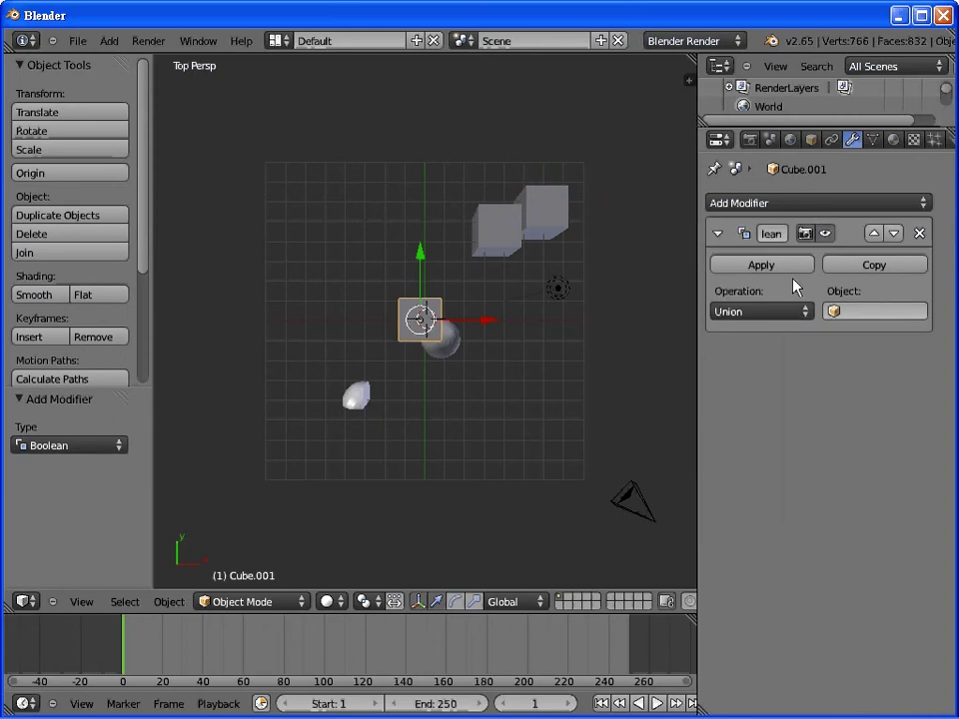
pyautogui.click(839, 311)
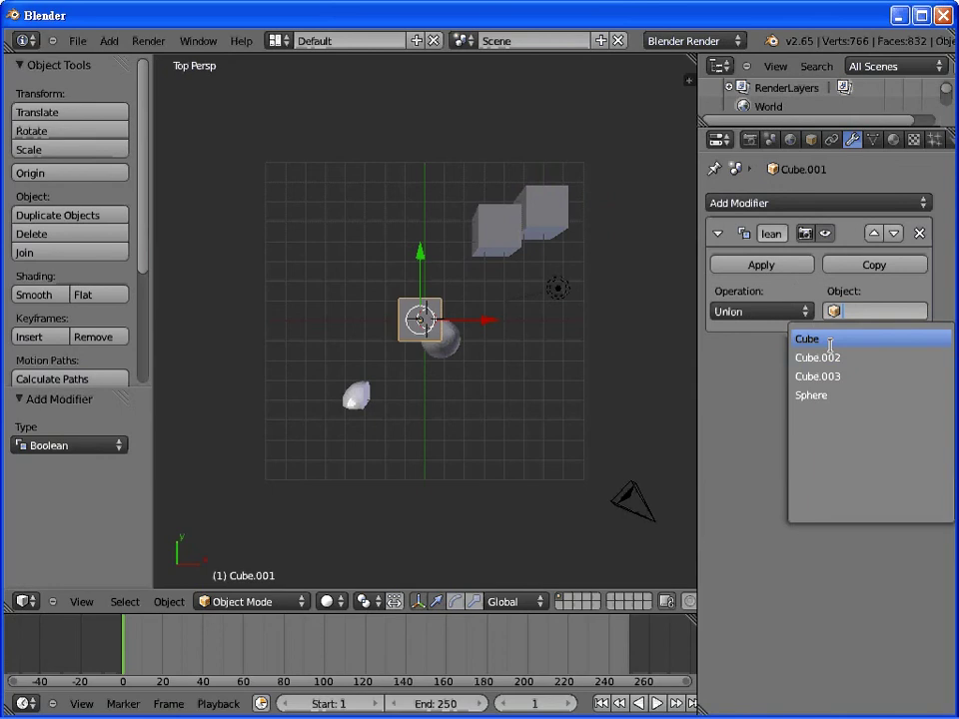
pyautogui.click(831, 395)
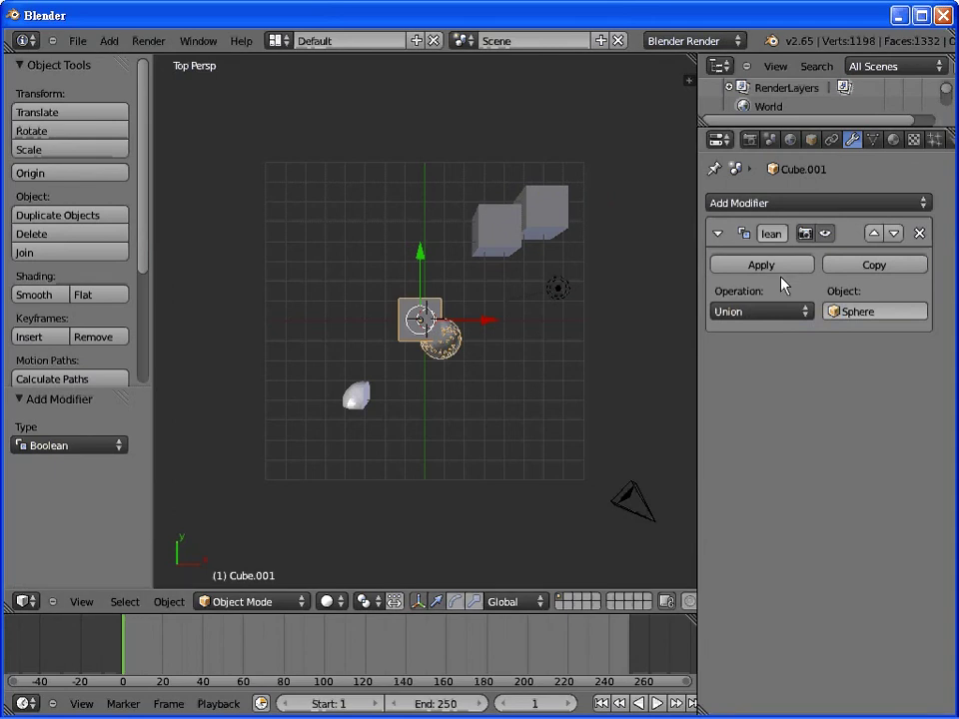
pyautogui.click(719, 268)
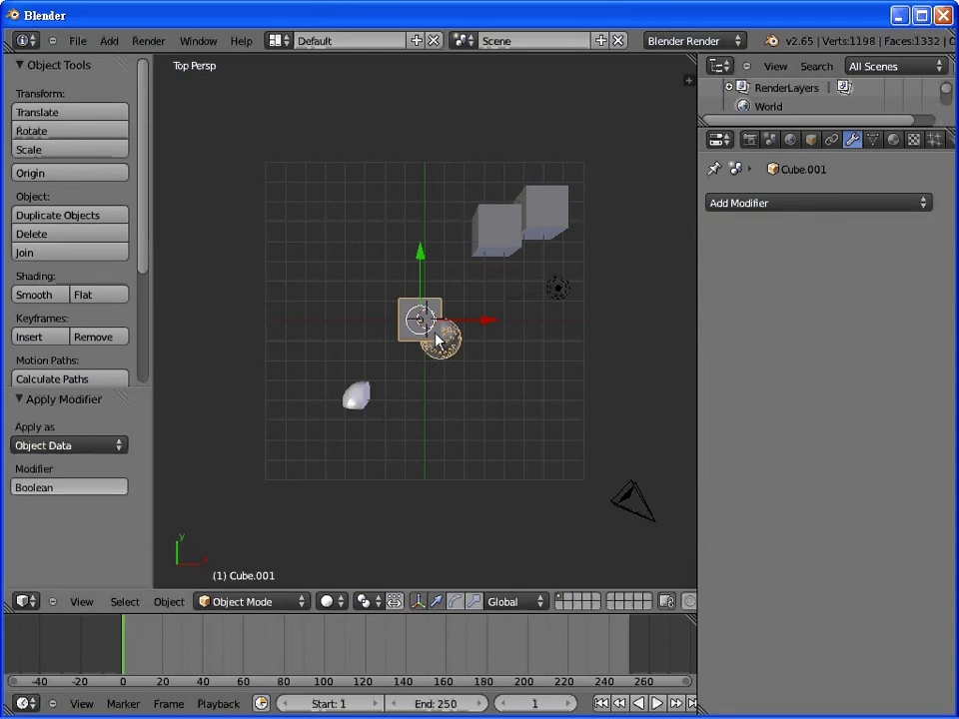
# Step: Move the unioned shape left of centre and start moving an upper-right cube copy
pyautogui.press('g')
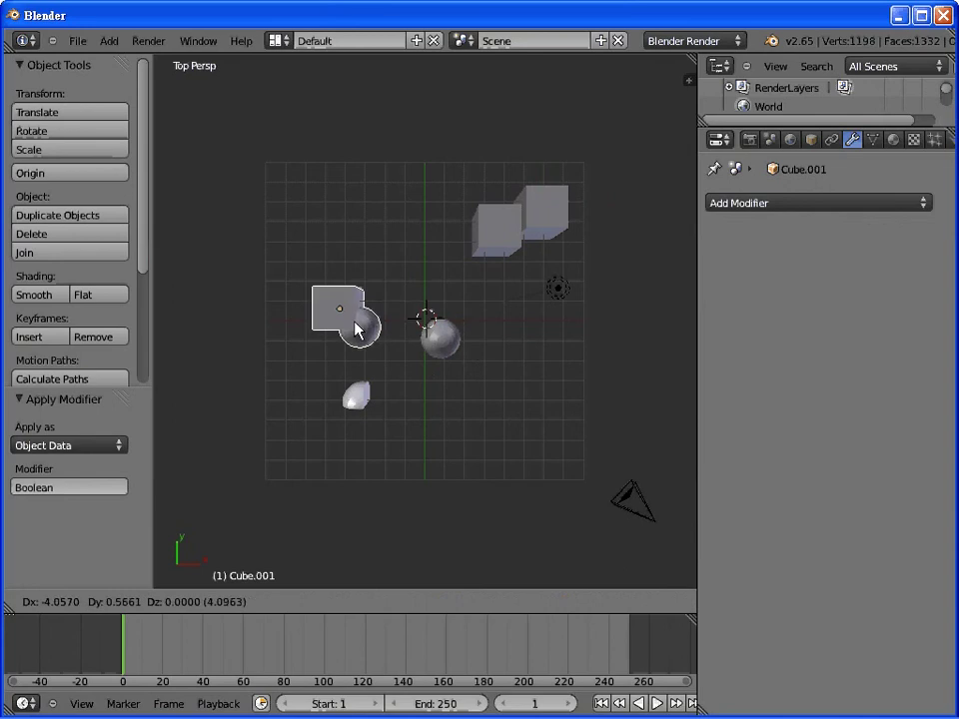
pyautogui.click(357, 330)
pyautogui.rightClick(496, 243)
pyautogui.press('g')
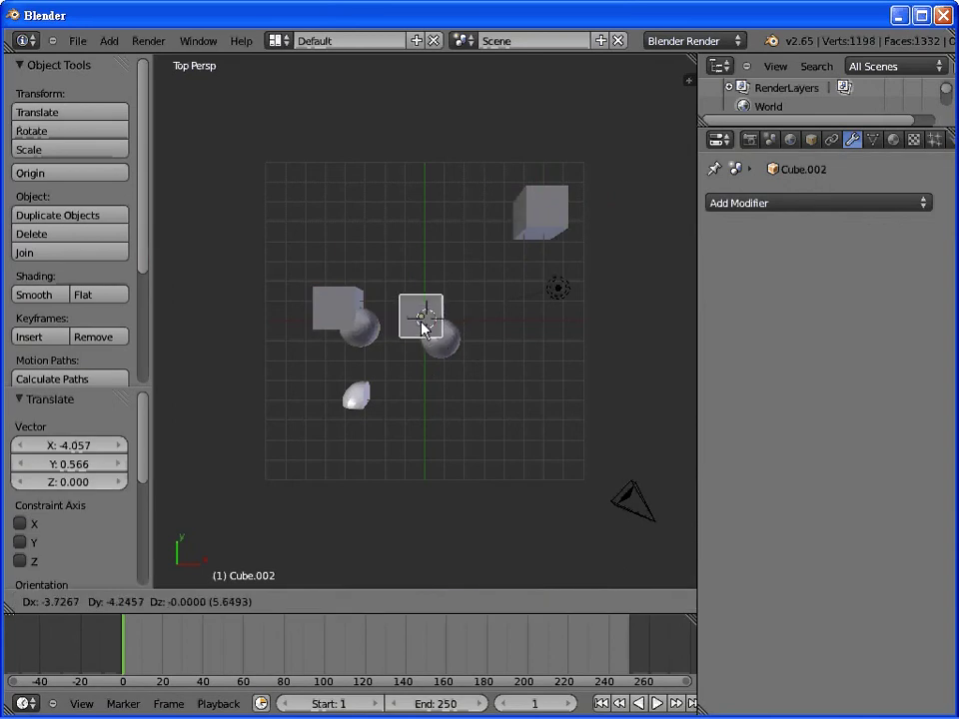
# Step: Place Cube.002 over the sphere and apply a Boolean Difference with Sphere
pyautogui.click(423, 329)
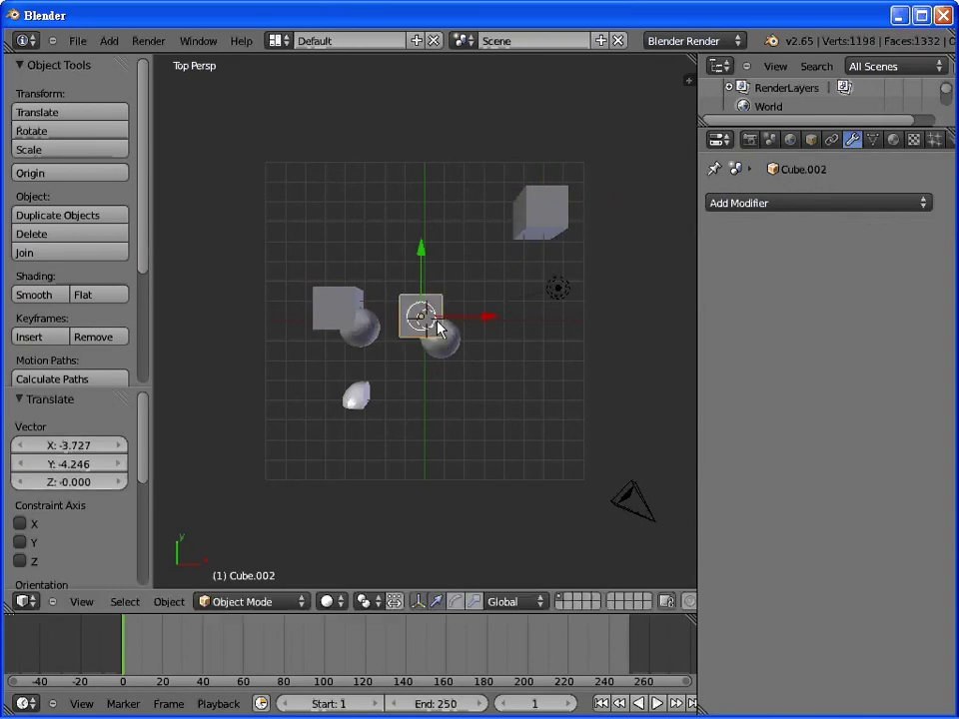
pyautogui.click(784, 206)
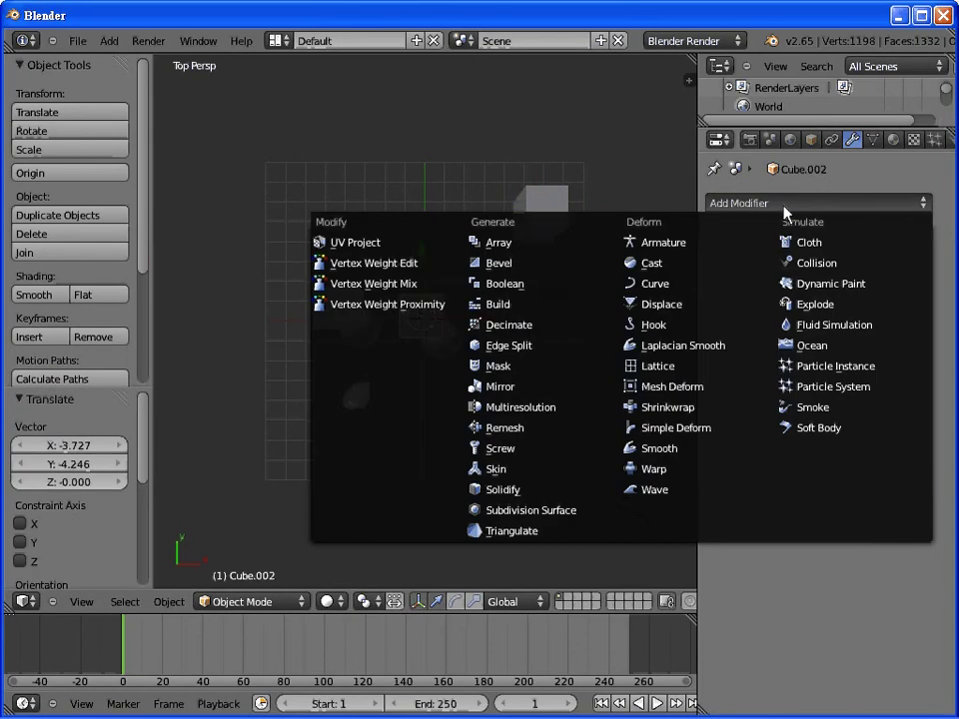
pyautogui.click(542, 280)
pyautogui.click(796, 316)
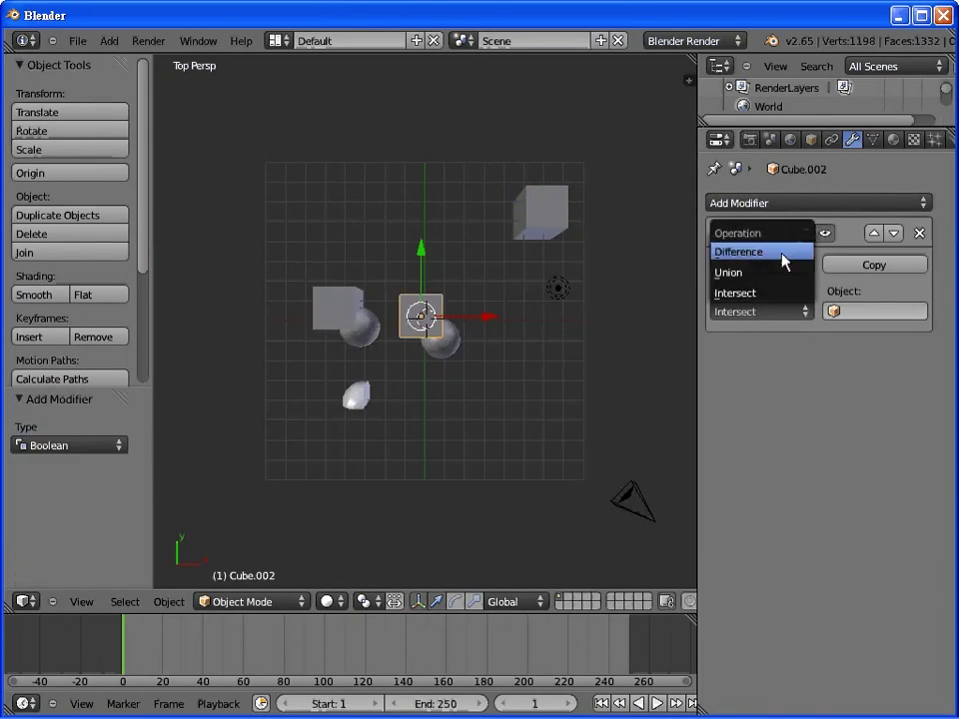
pyautogui.click(784, 253)
pyautogui.click(836, 314)
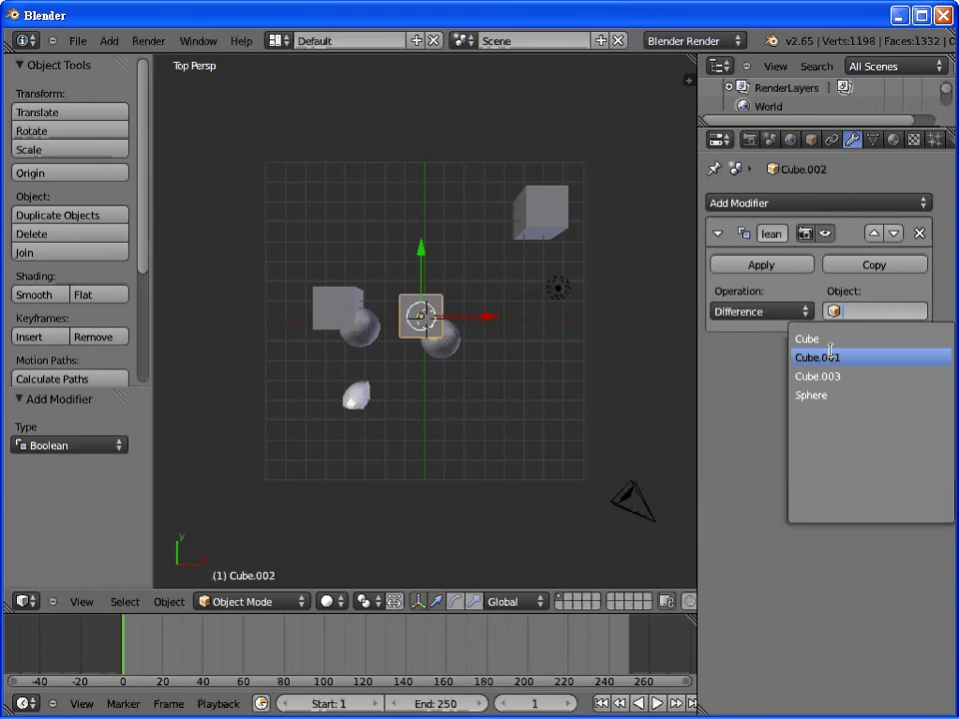
pyautogui.click(828, 397)
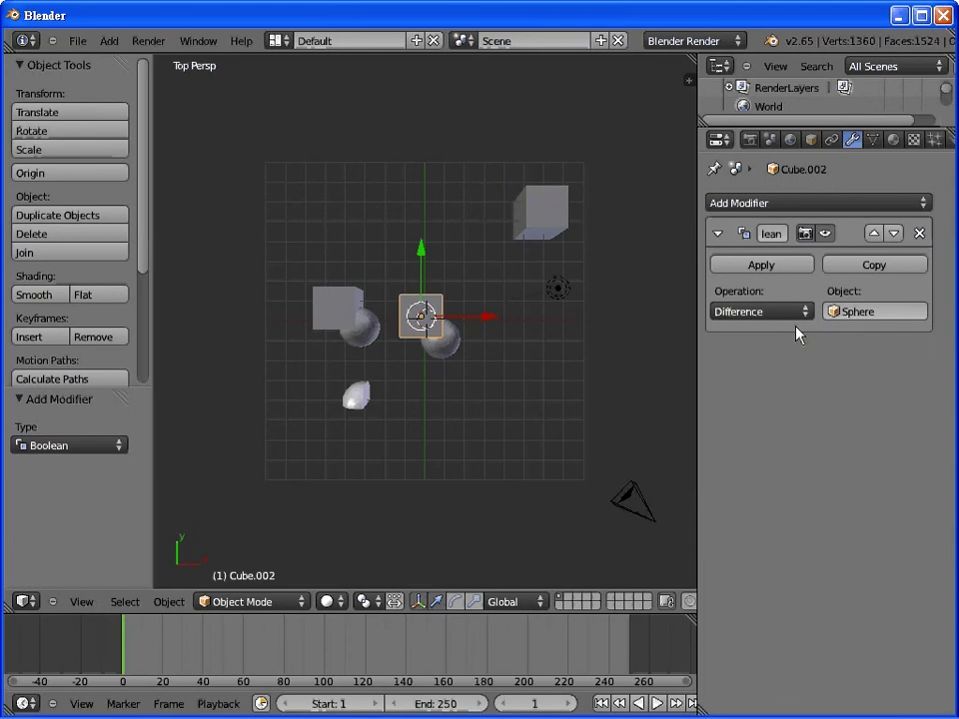
pyautogui.click(760, 270)
# Step: Move the hollowed cube 3.019 along Y and orbit to a perspective view
pyautogui.press('g')
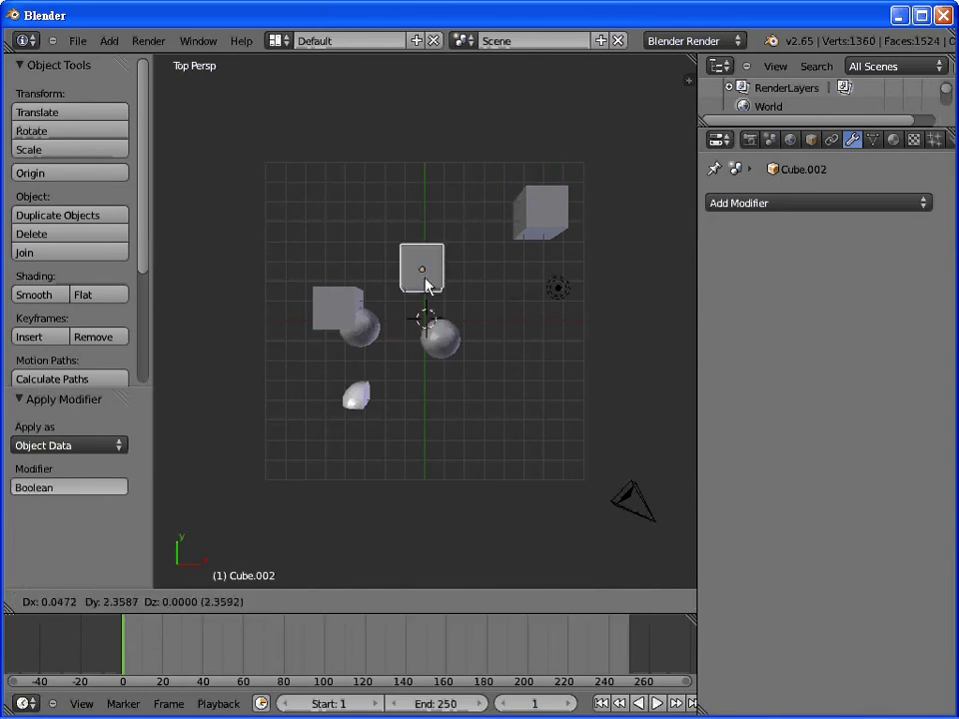
pyautogui.click(425, 266)
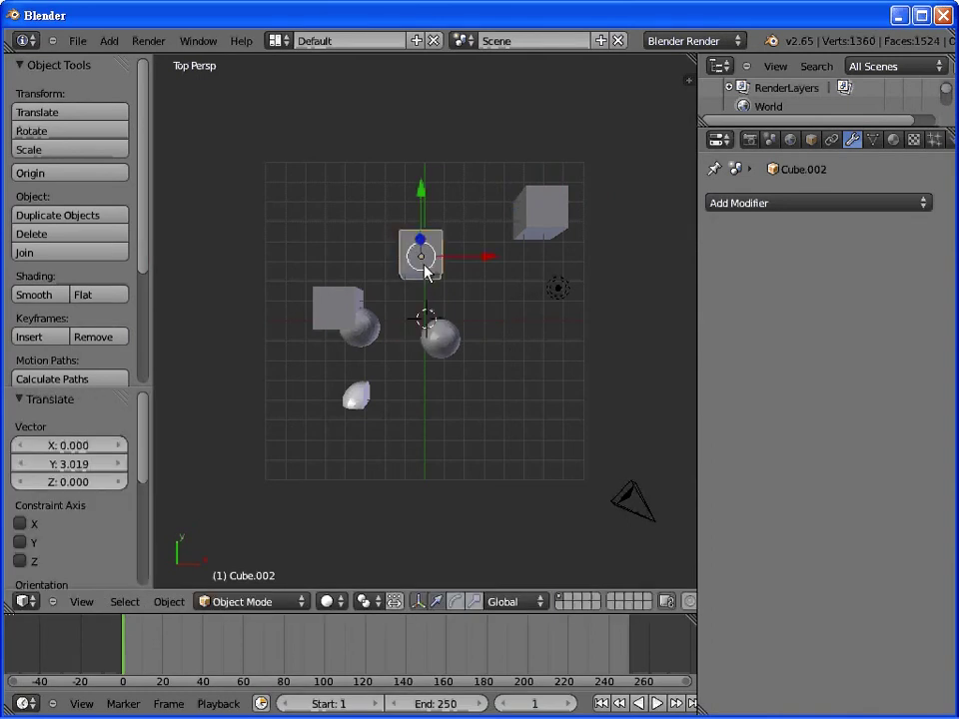
pyautogui.moveTo(516, 374)
pyautogui.mouseDown(button='middle')
pyautogui.moveTo(496, 229)
pyautogui.moveTo(507, 268)
pyautogui.moveTo(459, 347)
pyautogui.moveTo(490, 261)
pyautogui.moveTo(489, 281)
pyautogui.mouseUp(button='middle')
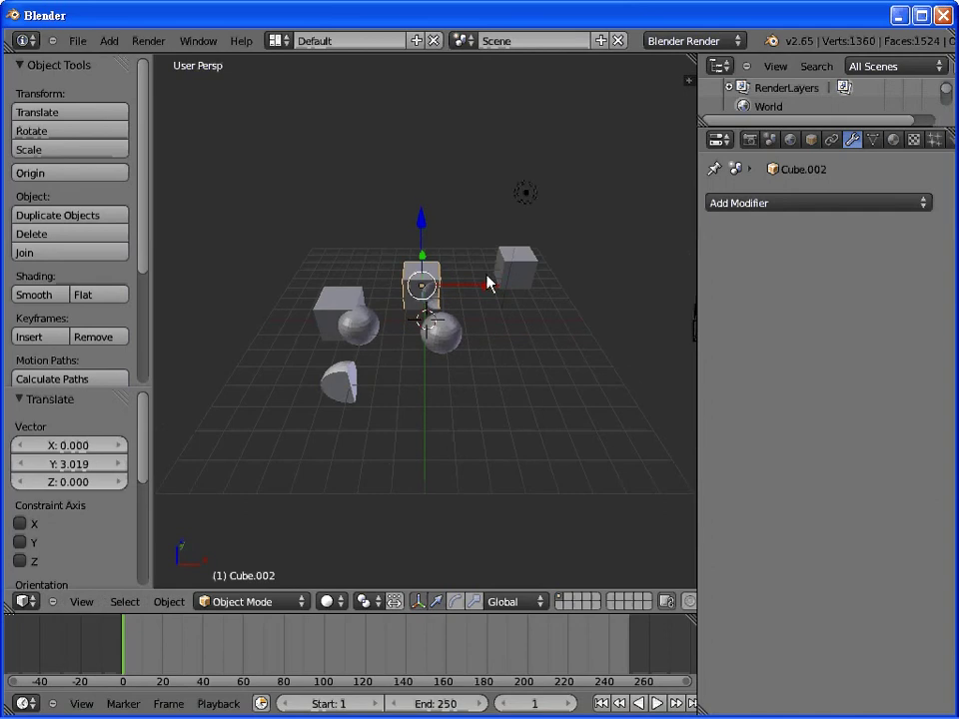
# Step: Move the sphere off the cube and render a test image of the spherical hole
pyautogui.moveTo(439, 347); pyautogui.dragTo(407, 402, button='right')
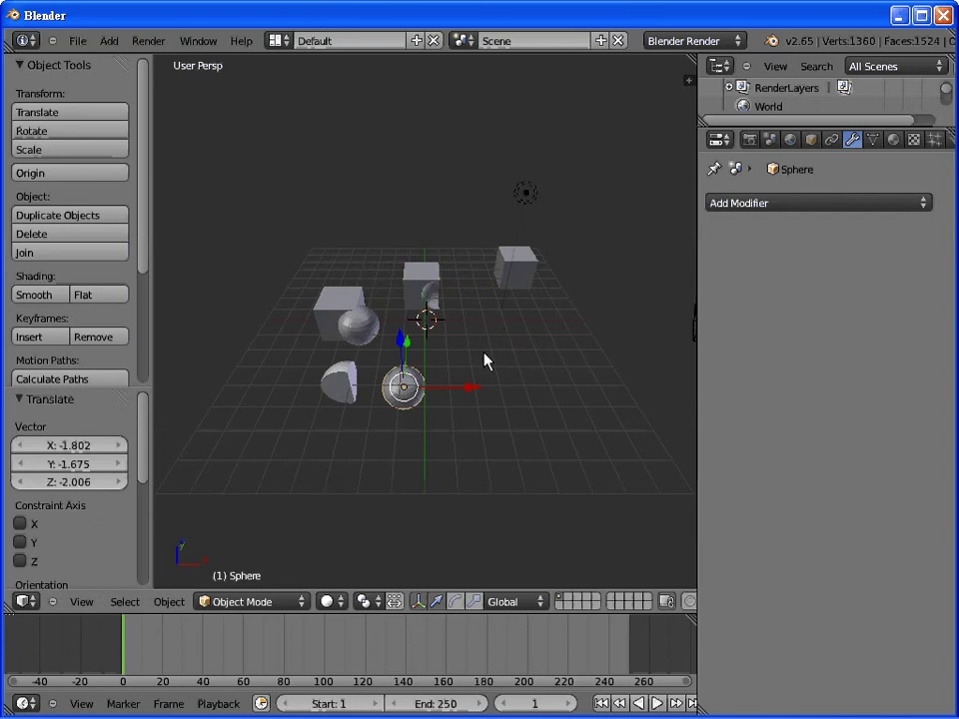
pyautogui.scroll(-1, 483, 359)
pyautogui.scroll(-1, 479, 374)
pyautogui.press('F12')
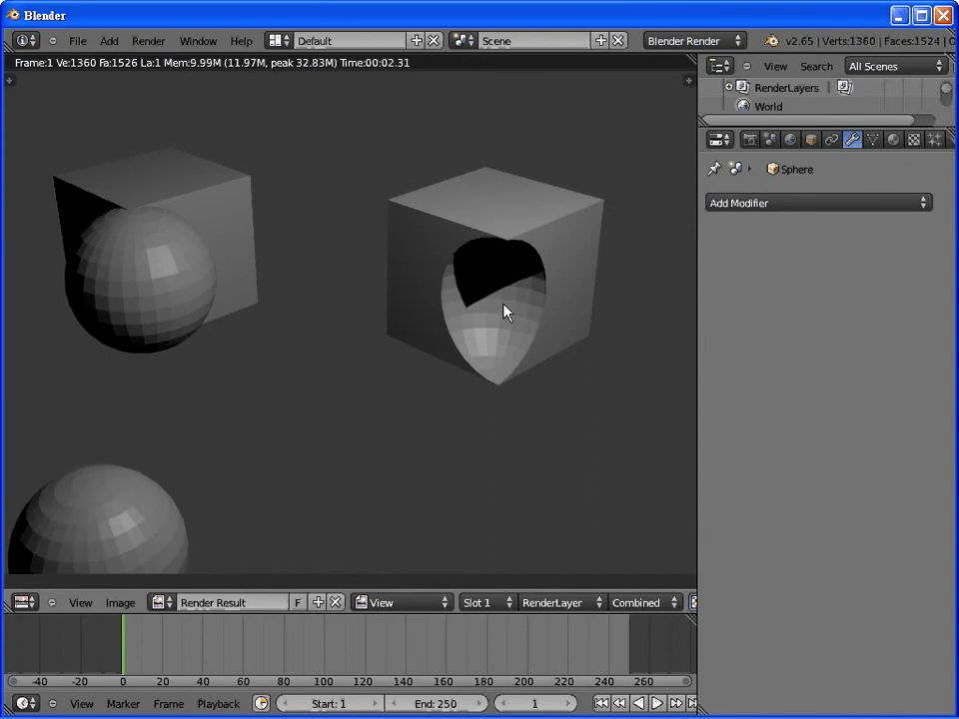
pyautogui.press('Escape')
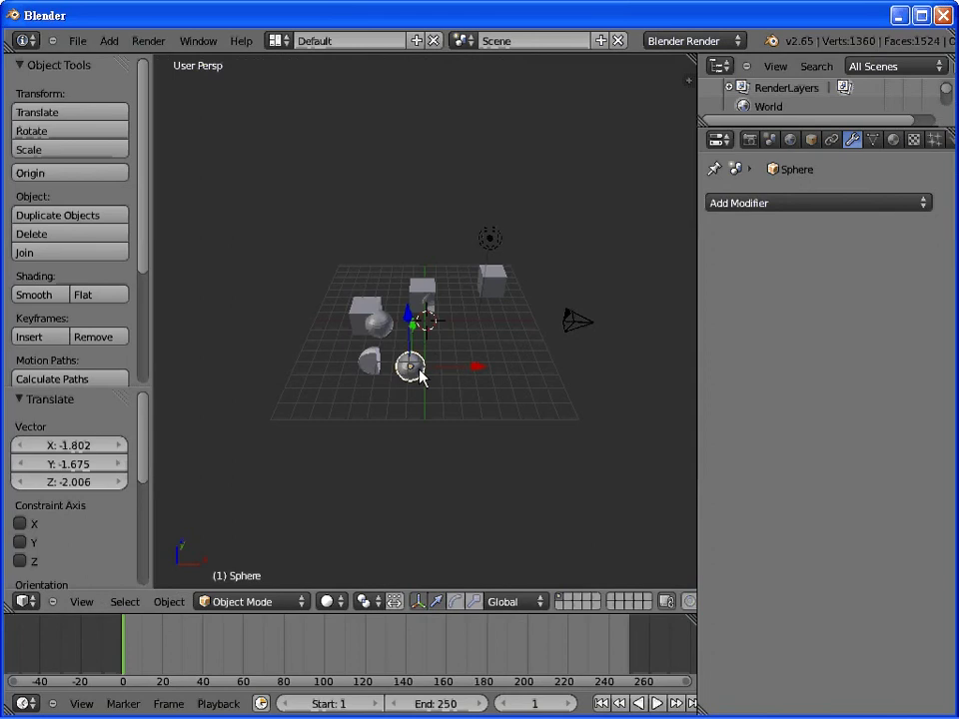
# Step: Return the sphere near the centre and close Blender
pyautogui.moveTo(420, 377); pyautogui.dragTo(437, 344, button='right')
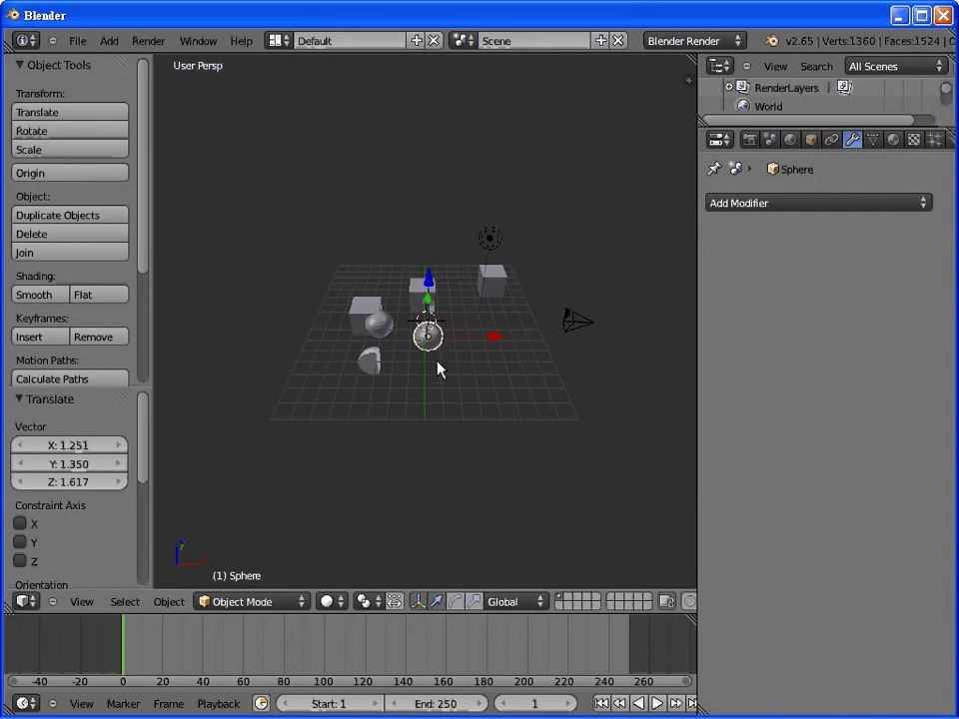
pyautogui.click(455, 430)
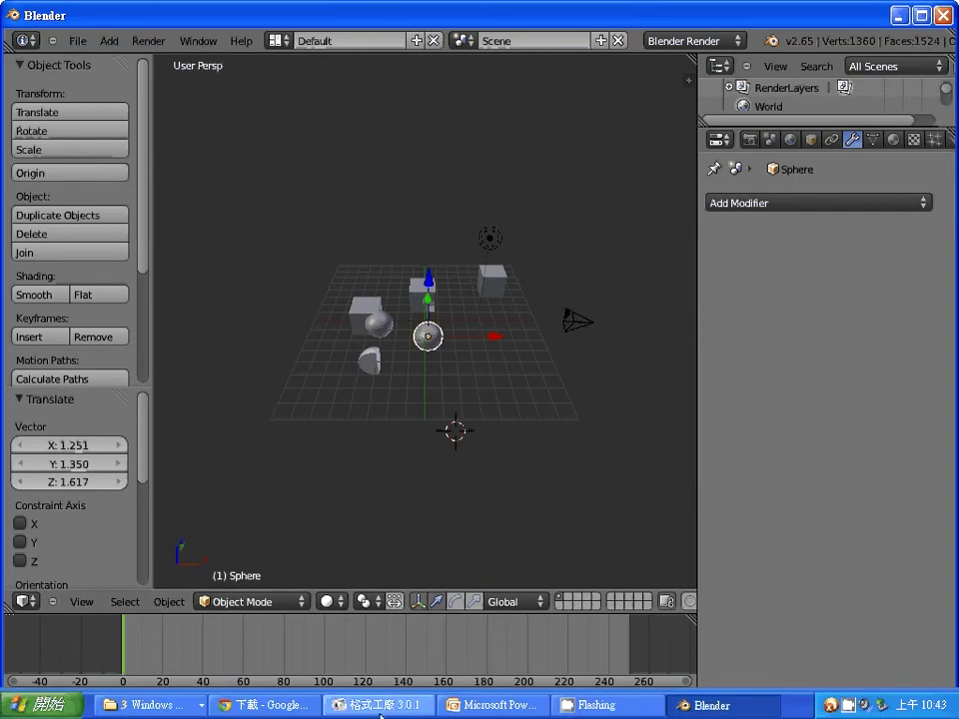
pyautogui.click(943, 16)
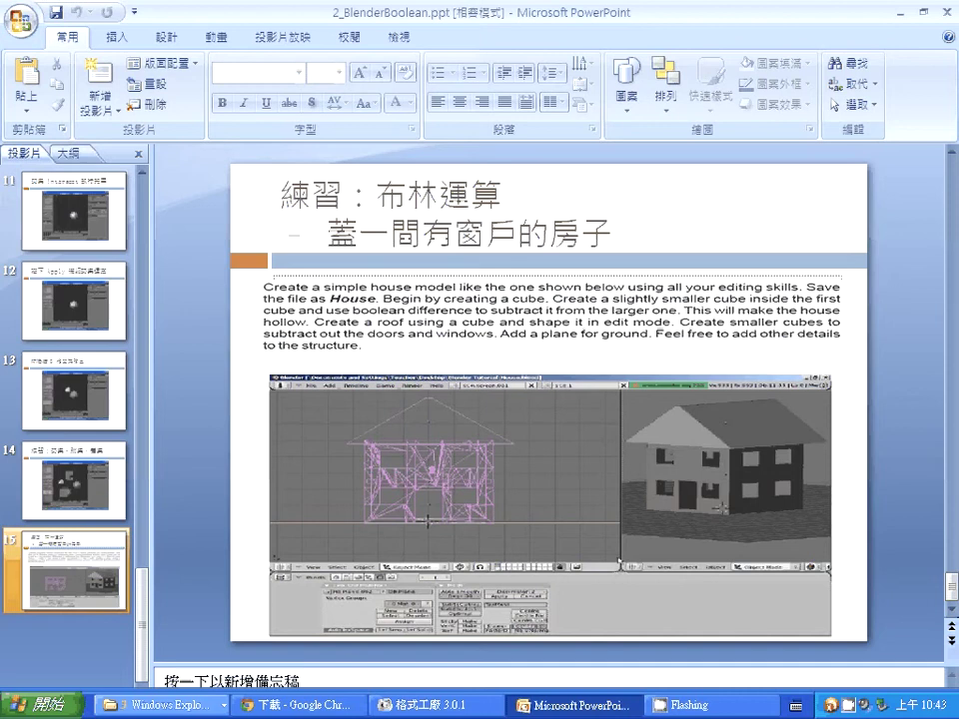
pyautogui.click(199, 704)
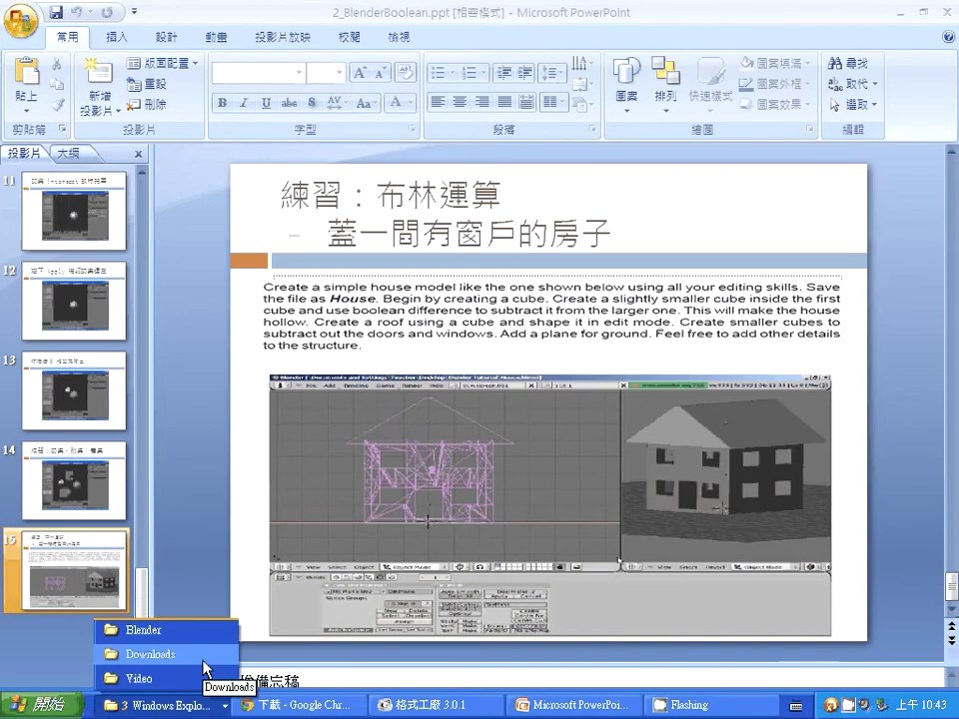
# Step: Open the Model folder, launch ChineseHouse.blend, then close that Blender window
pyautogui.click(196, 632)
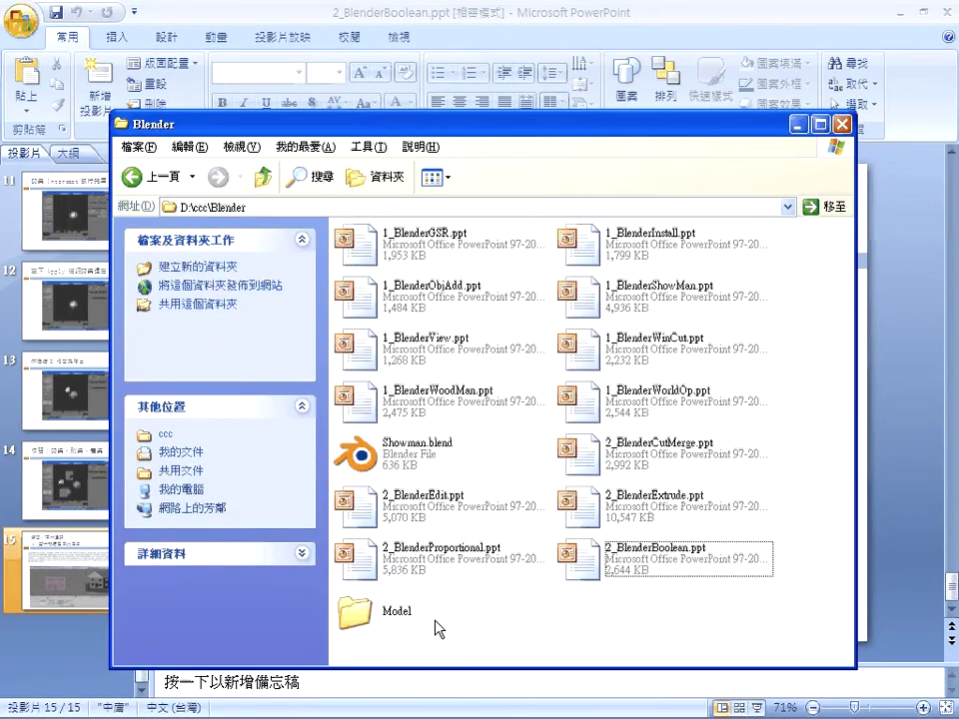
pyautogui.click(364, 613)
pyautogui.doubleClick(365, 612)
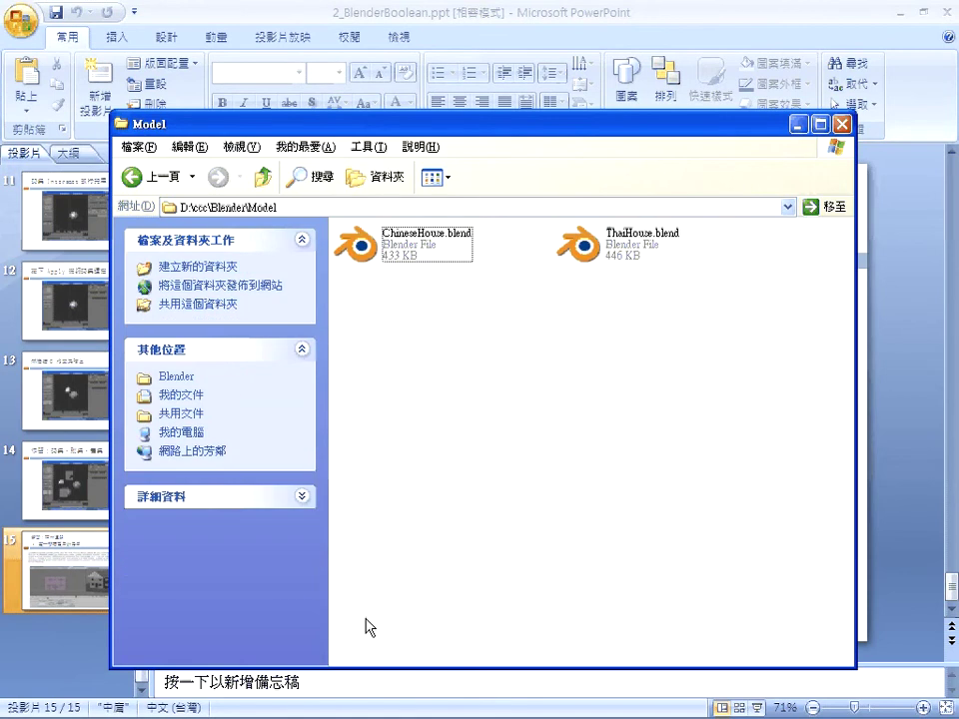
pyautogui.click(405, 254)
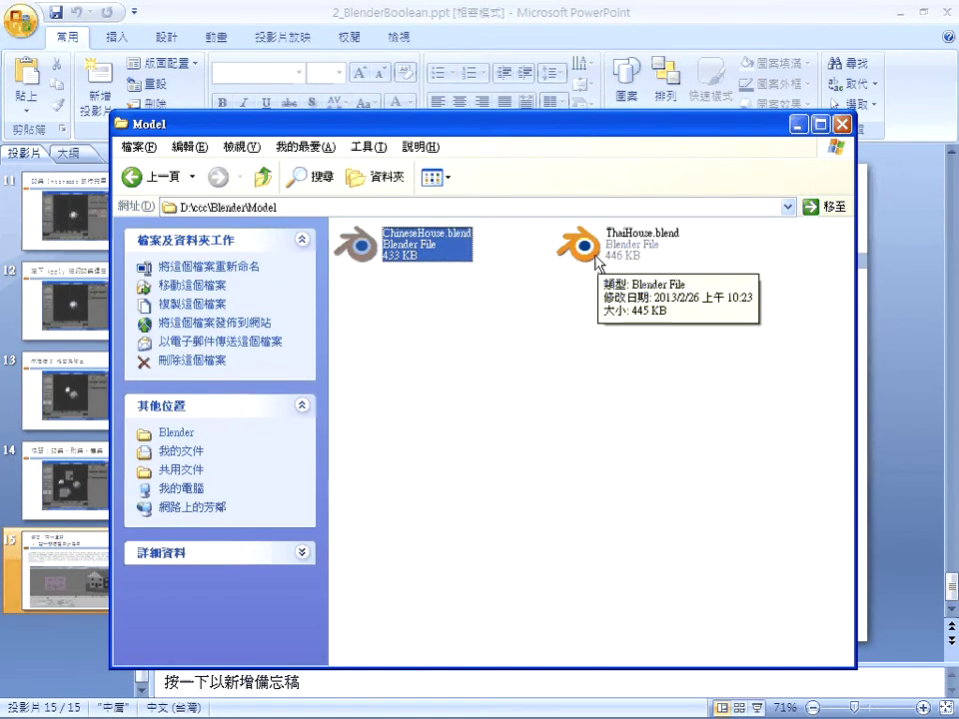
pyautogui.doubleClick(383, 257)
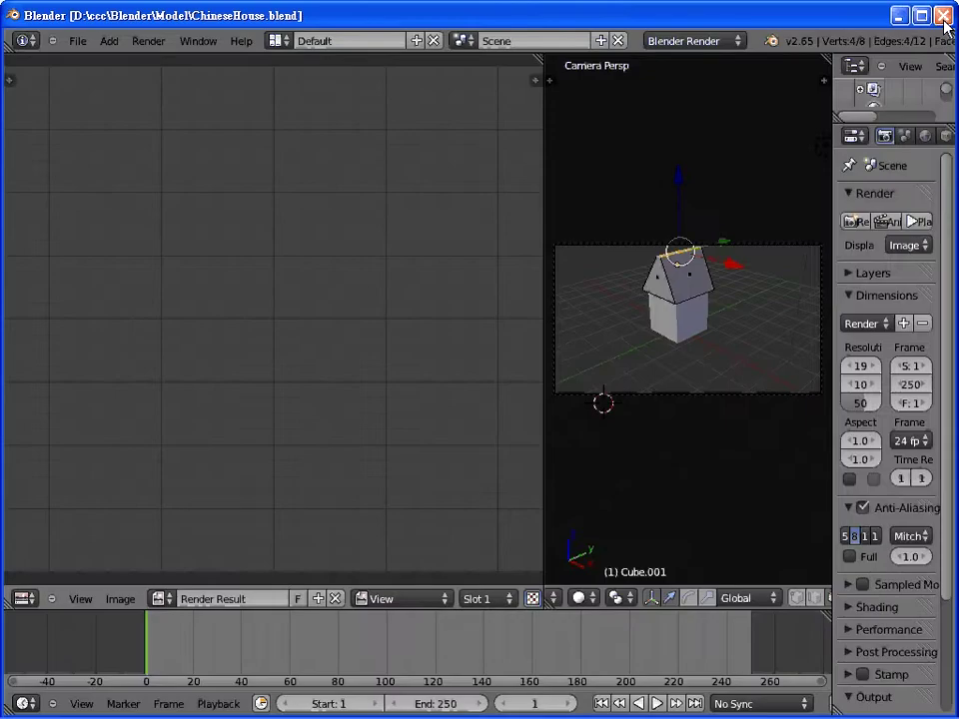
pyautogui.click(943, 16)
# Step: Open ThaiHouse.blend and make the left area a front-view 3D viewport
pyautogui.doubleClick(619, 251)
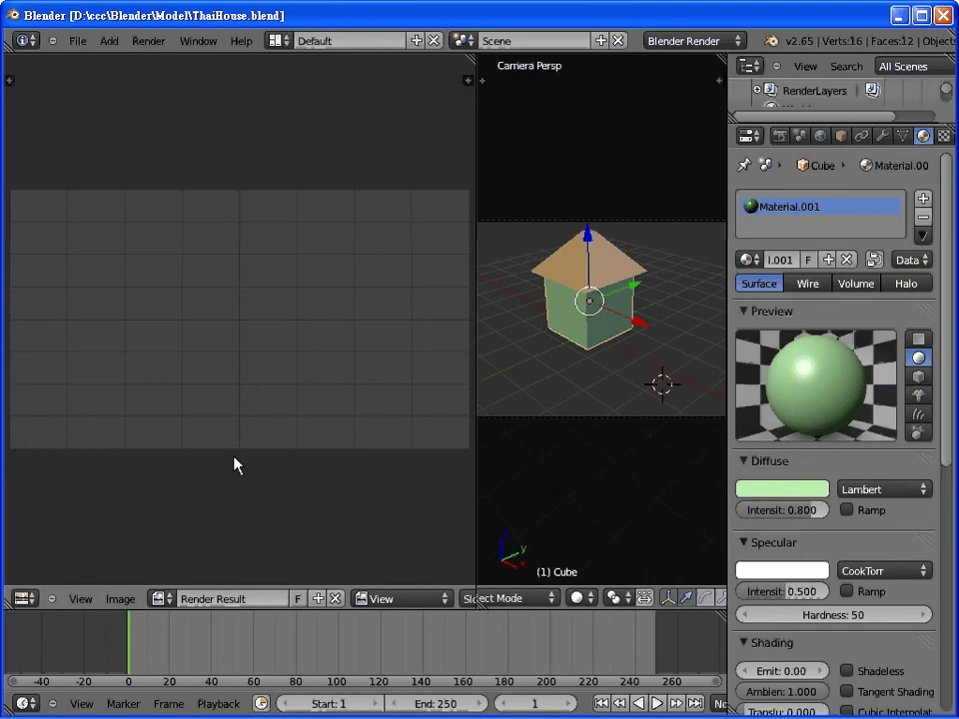
pyautogui.hotkey('shift', 'F5')
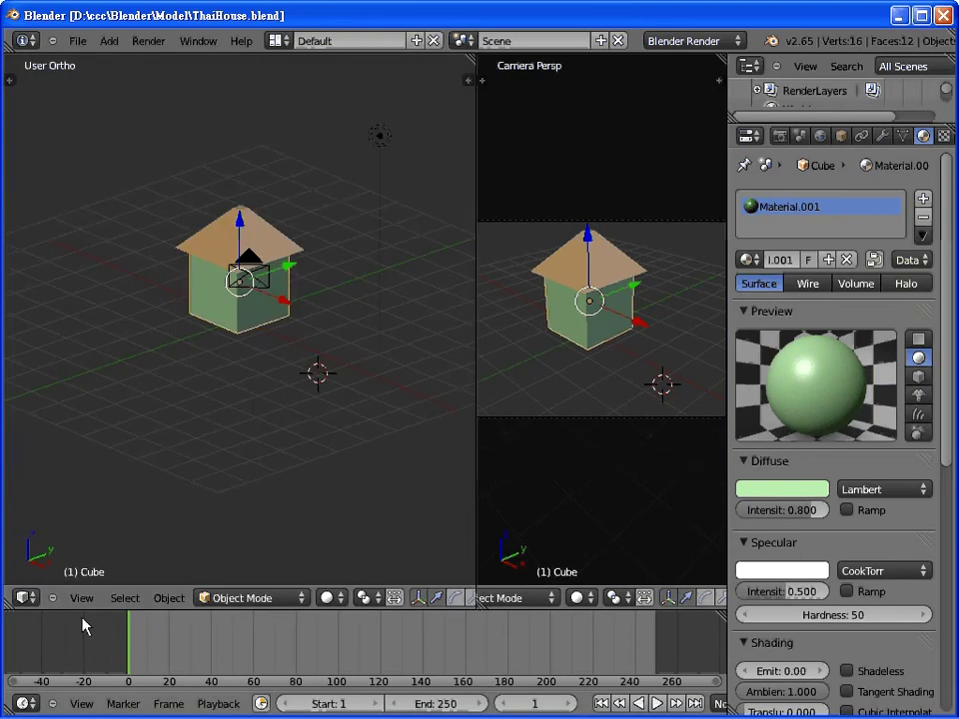
pyautogui.click(81, 597)
pyautogui.click(146, 482)
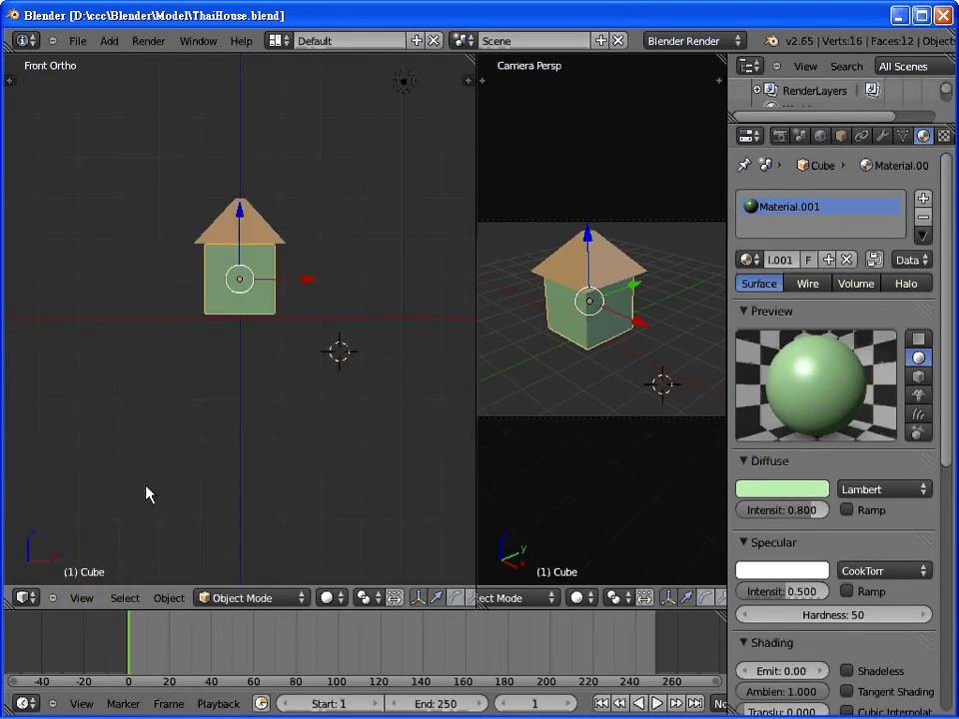
# Step: Add a small cube beside the house, lower it, and stretch it wide along X
pyautogui.click(320, 265)
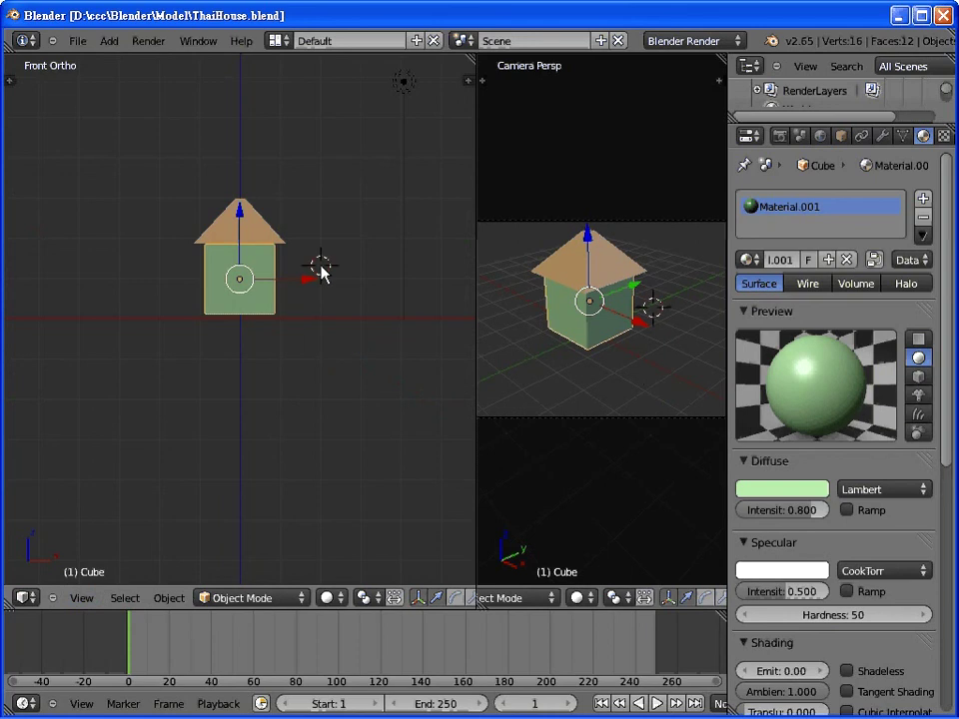
pyautogui.hotkey('shift', 'a')
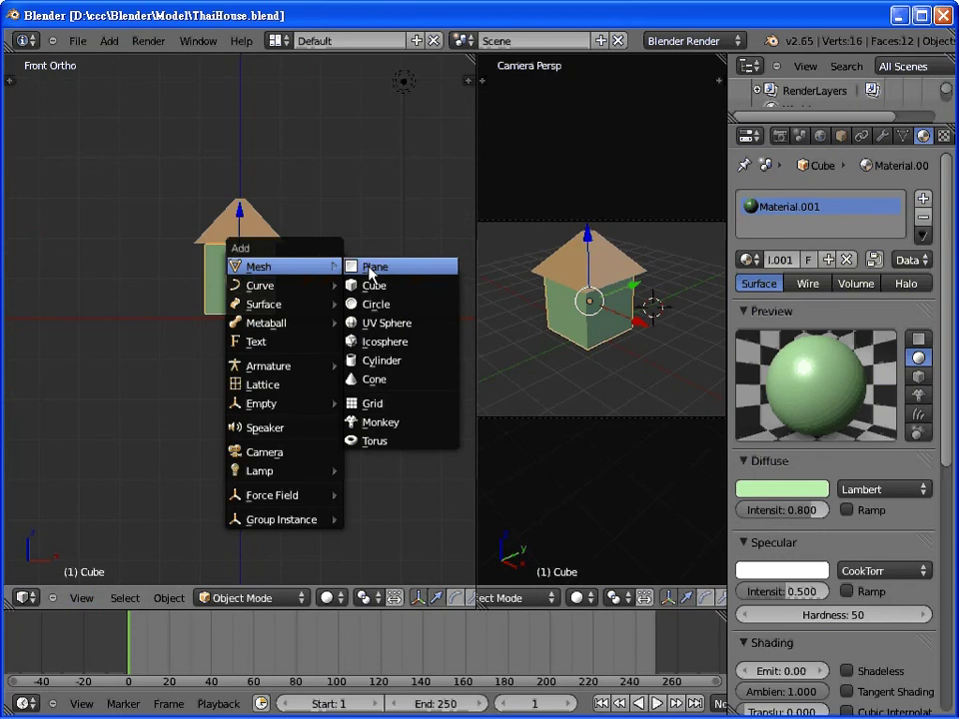
pyautogui.click(375, 285)
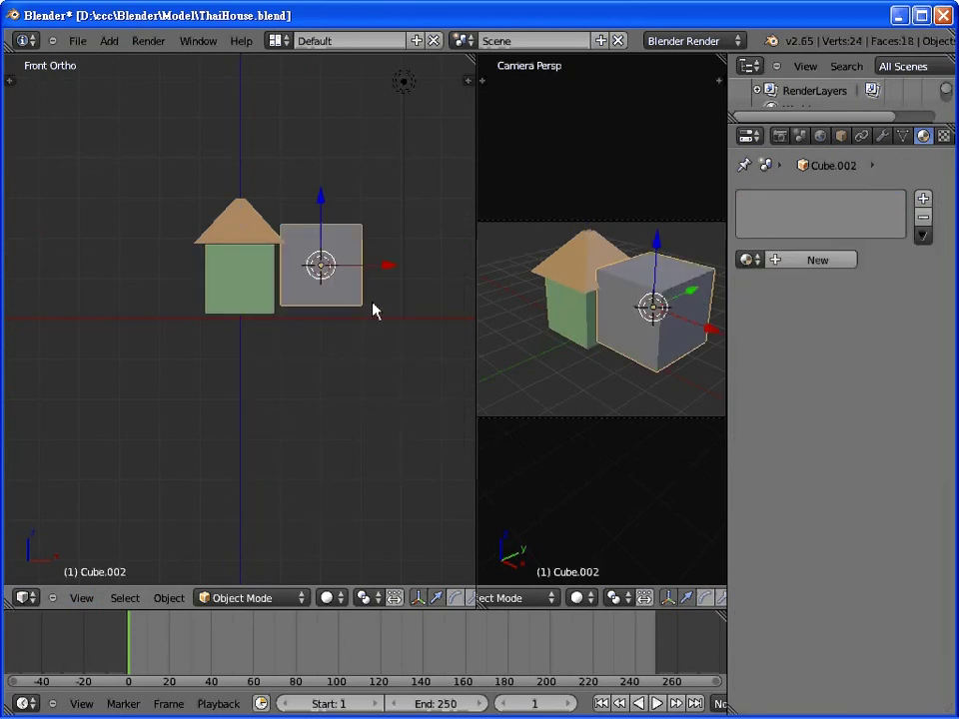
pyautogui.press('s')
pyautogui.click(337, 284)
pyautogui.press('g')
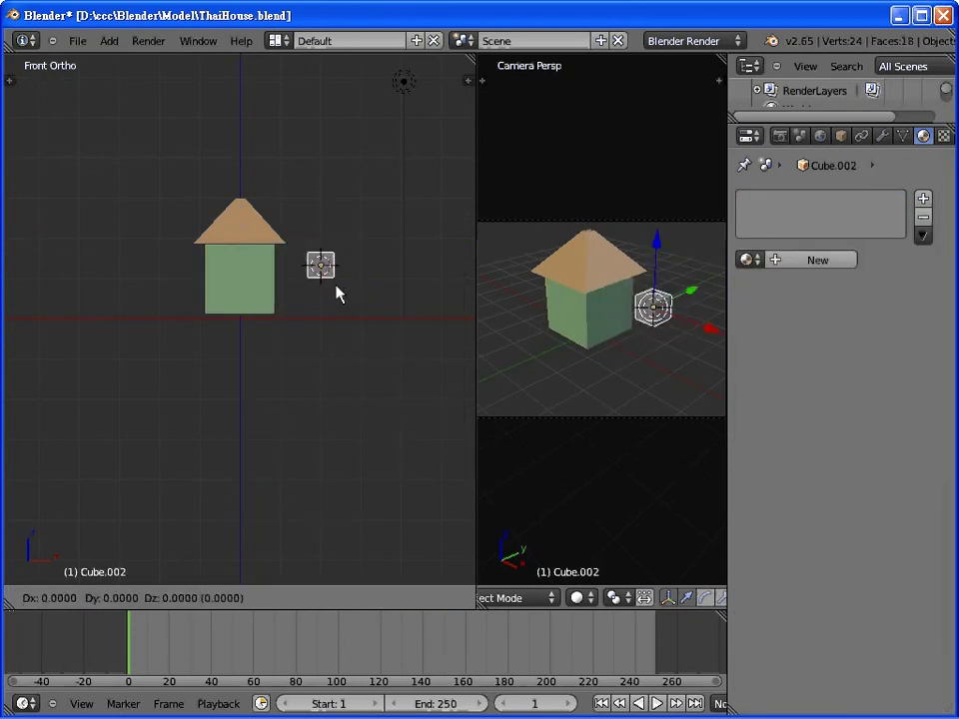
pyautogui.click(338, 298)
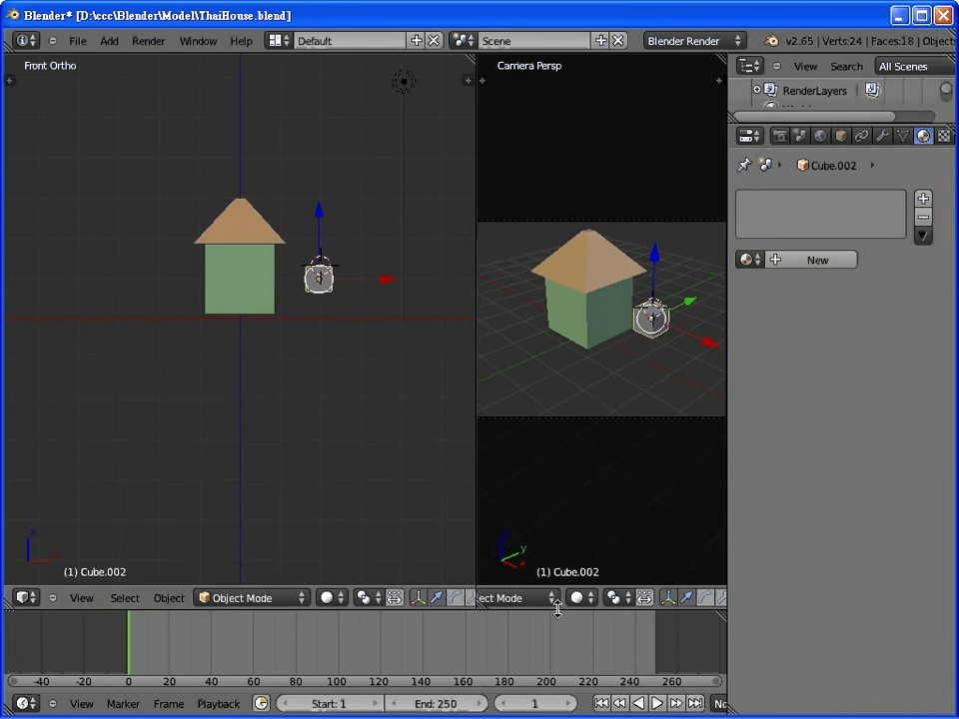
pyautogui.click(471, 600)
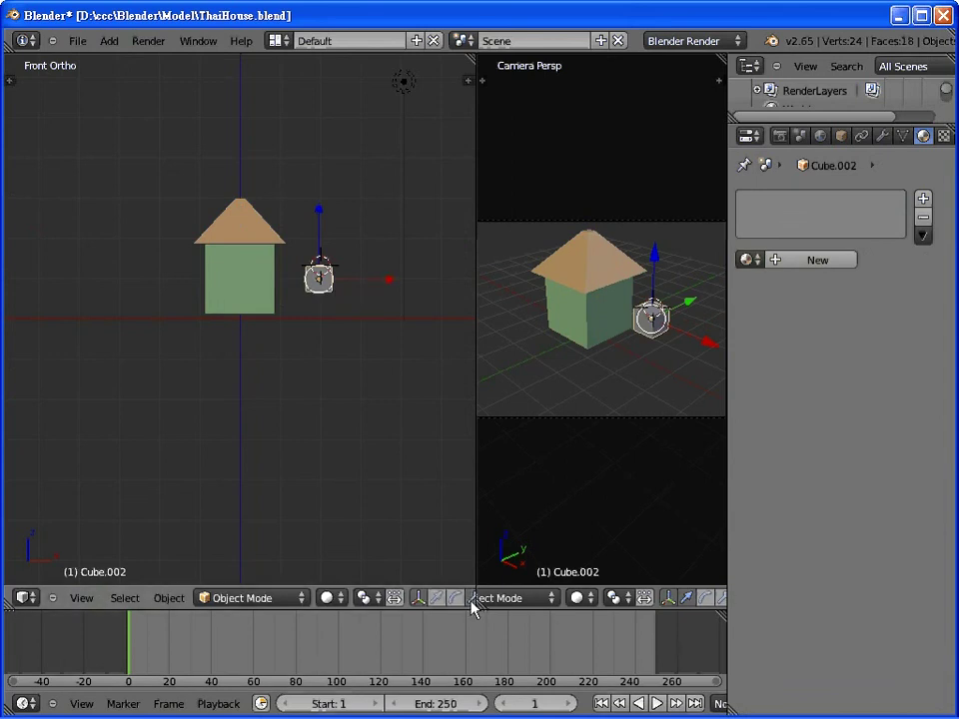
pyautogui.moveTo(389, 281)
pyautogui.mouseDown()
pyautogui.moveTo(411, 297)
pyautogui.moveTo(462, 279)
pyautogui.moveTo(396, 284)
pyautogui.moveTo(446, 280)
pyautogui.mouseUp()
# Step: Slide the Cube.002 bar sideways through the house body so it pokes out both walls
pyautogui.press('g')
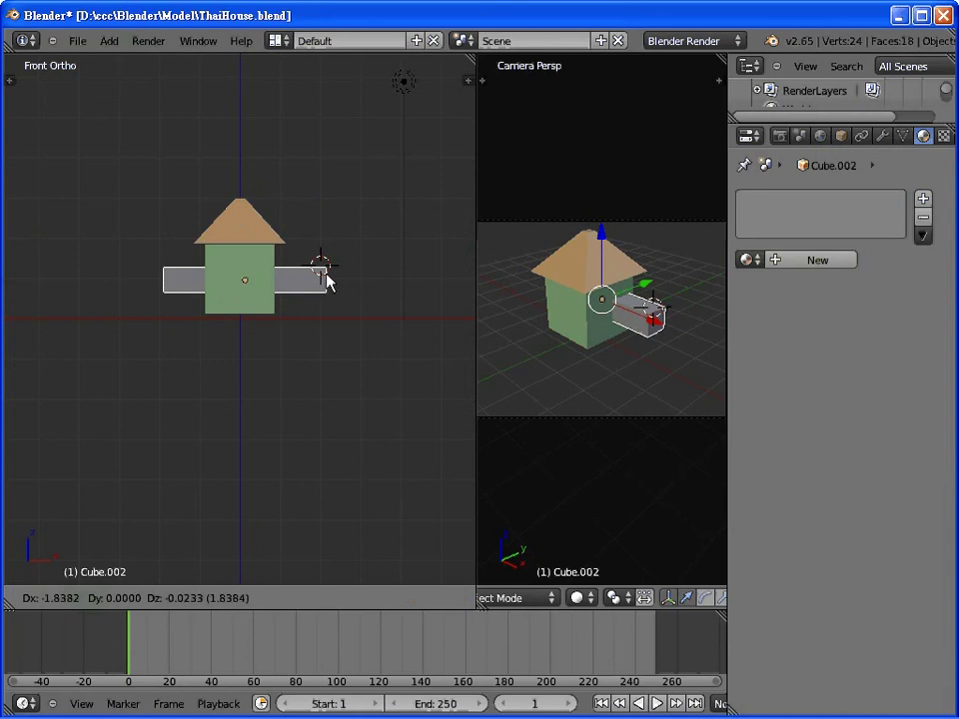
pyautogui.click(328, 280)
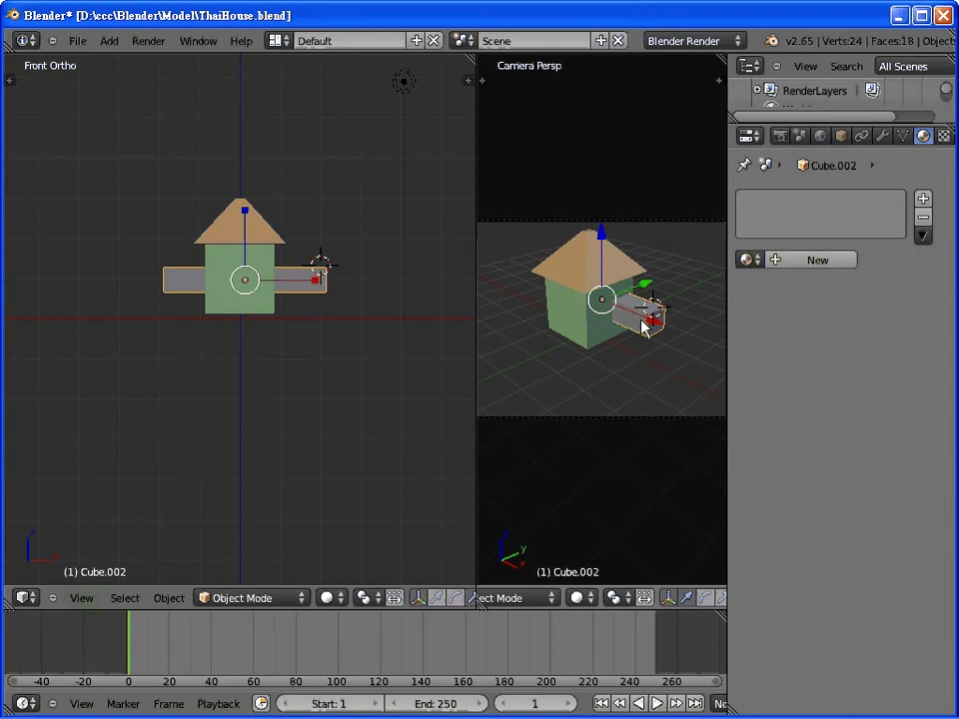
pyautogui.press('g')
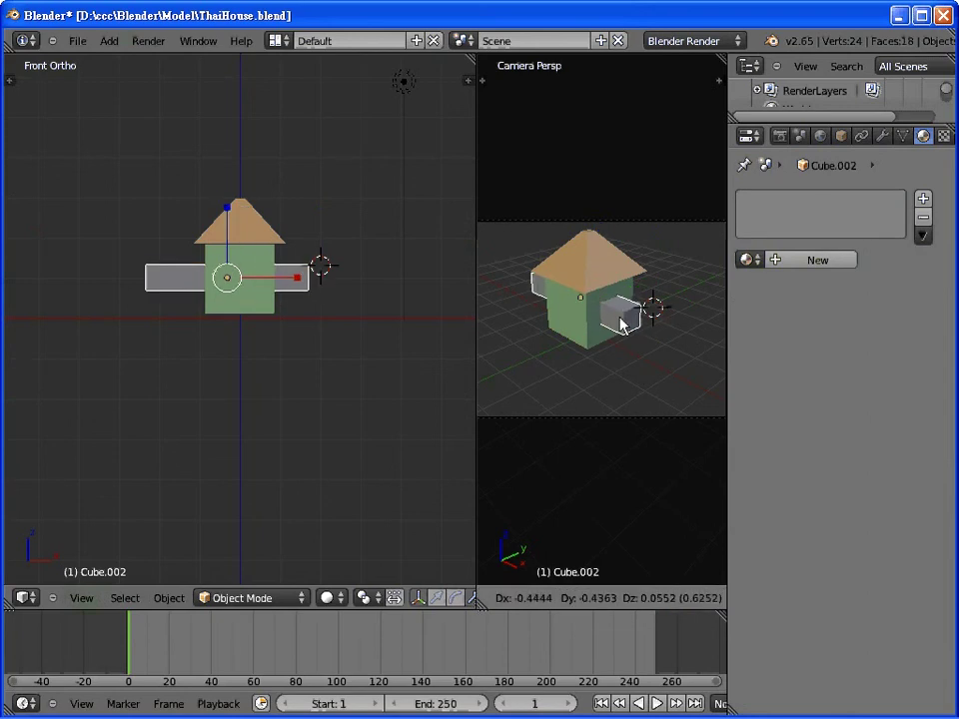
pyautogui.click(622, 318)
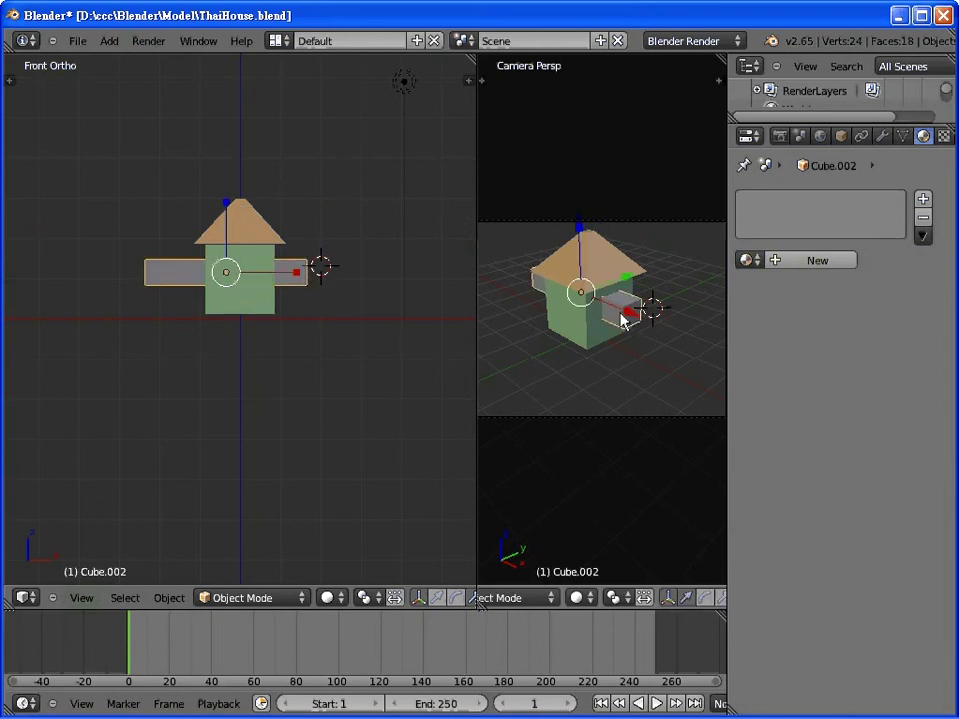
pyautogui.scroll(2, 641, 367)
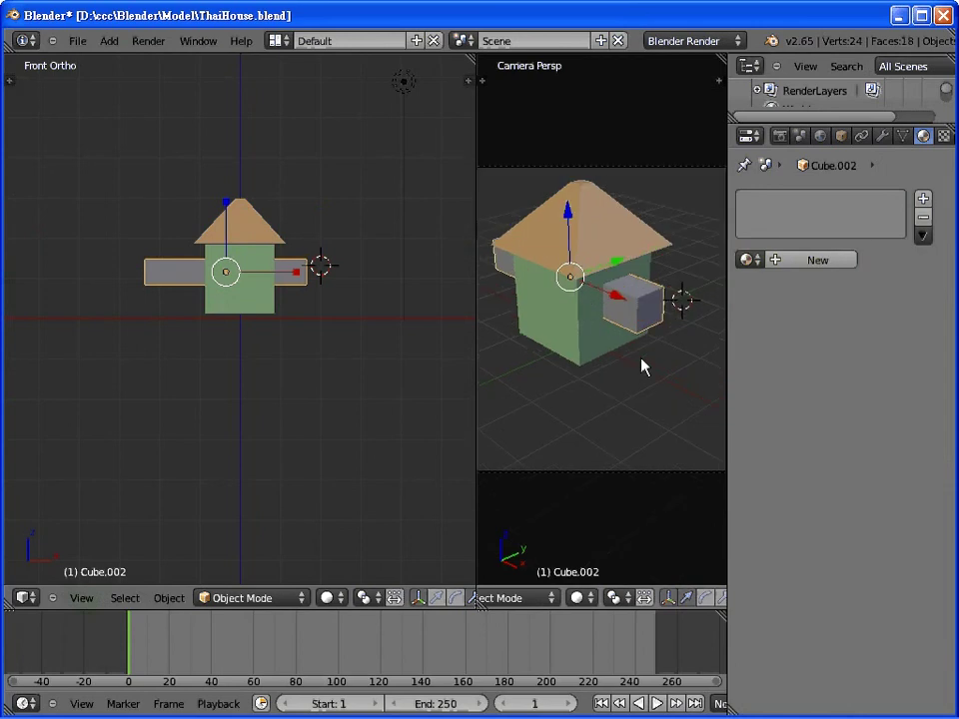
# Step: Give the green house cube a Boolean modifier using the Difference operation
pyautogui.rightClick(267, 299)
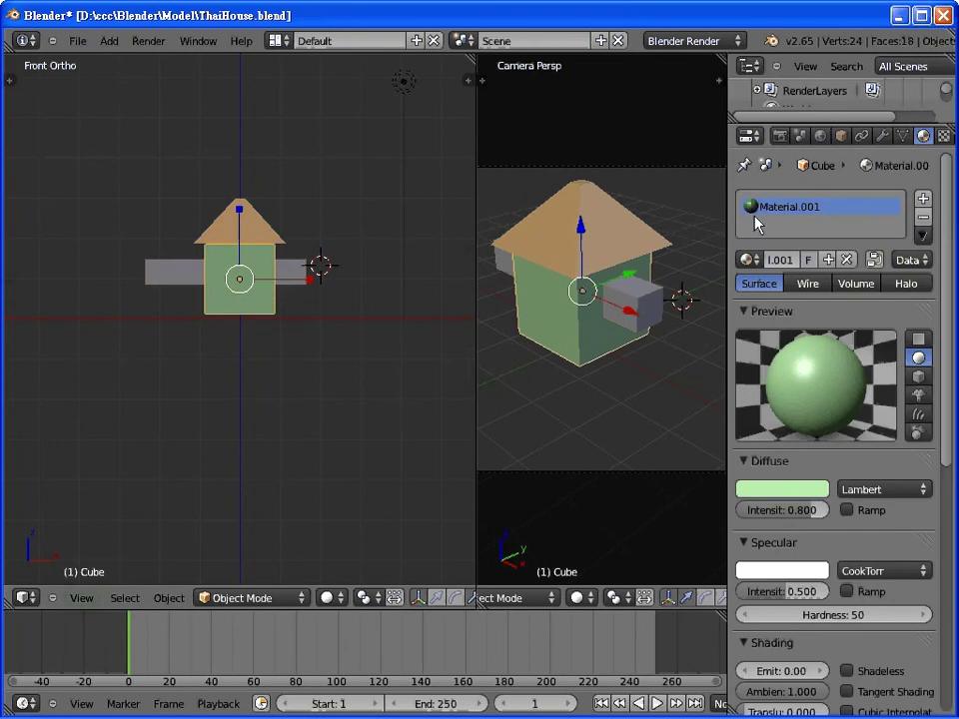
pyautogui.click(881, 135)
pyautogui.click(831, 200)
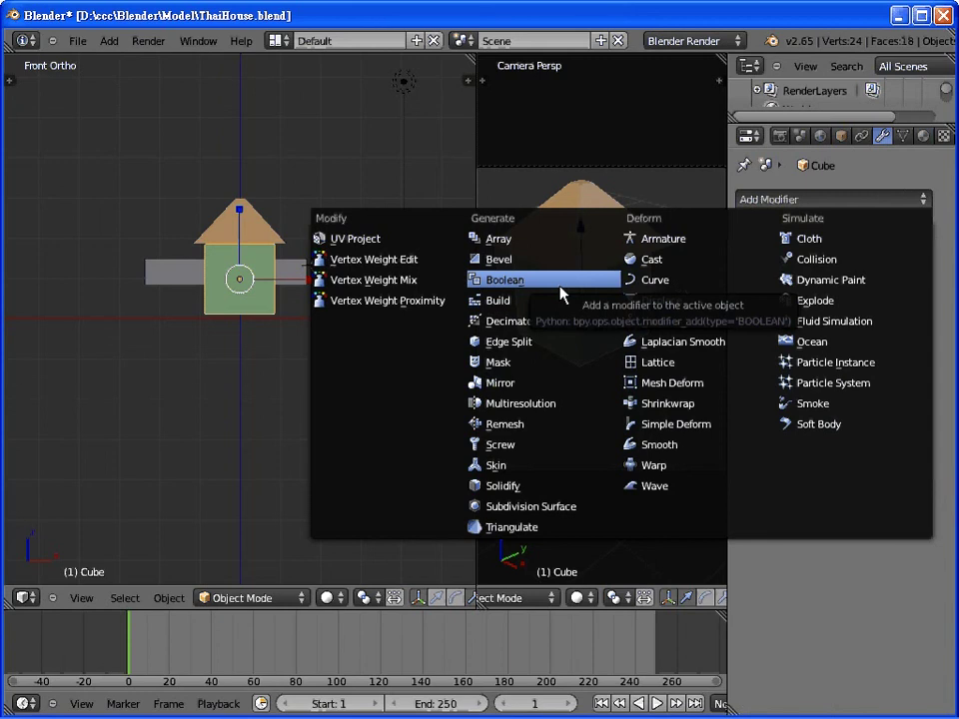
pyautogui.click(561, 295)
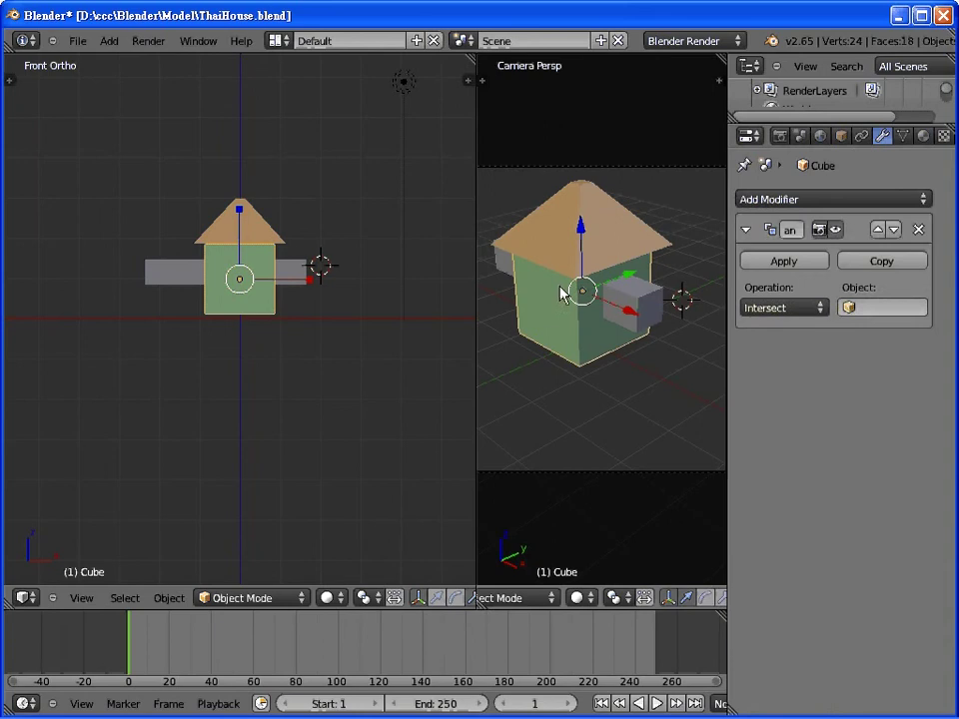
pyautogui.click(821, 308)
pyautogui.click(821, 307)
pyautogui.click(814, 310)
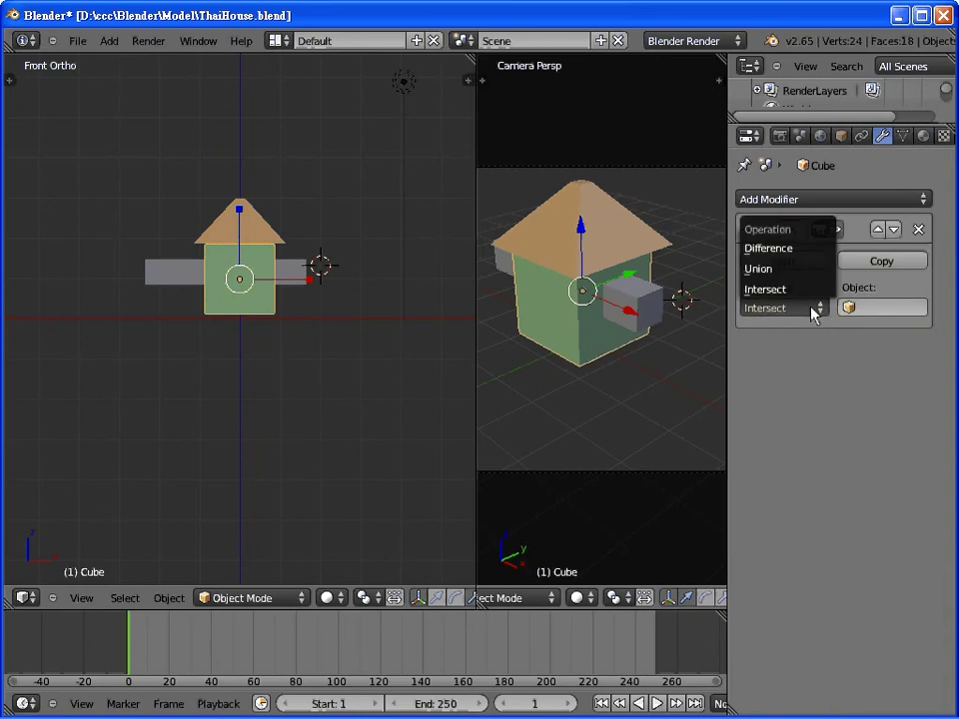
pyautogui.click(812, 249)
pyautogui.click(848, 308)
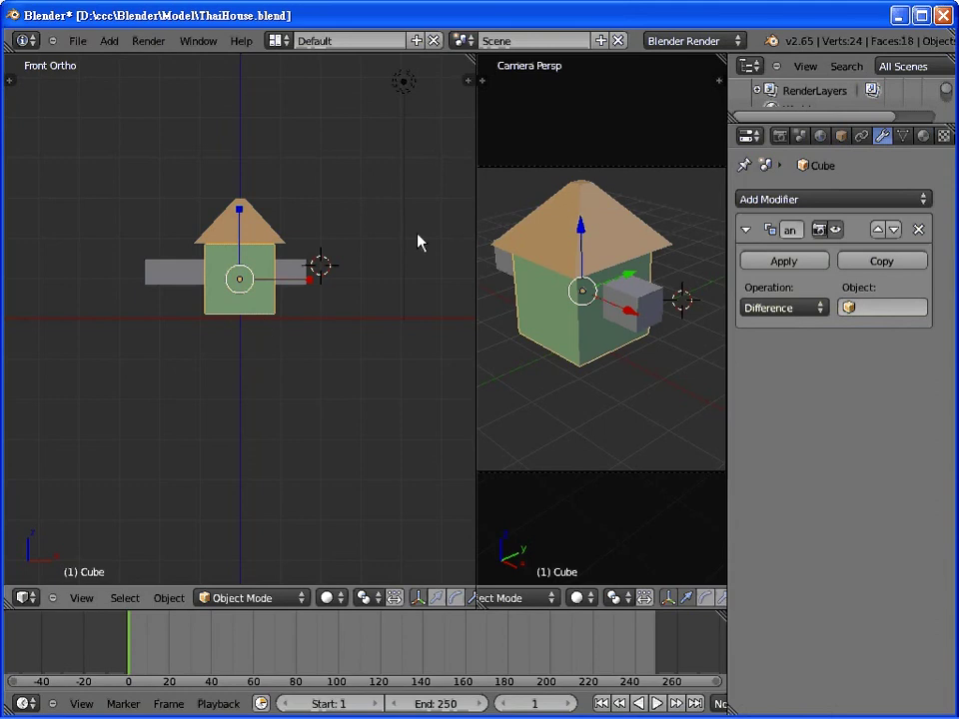
# Step: Rename the green body object from Cube to HouseBody
pyautogui.click(840, 138)
pyautogui.click(817, 199)
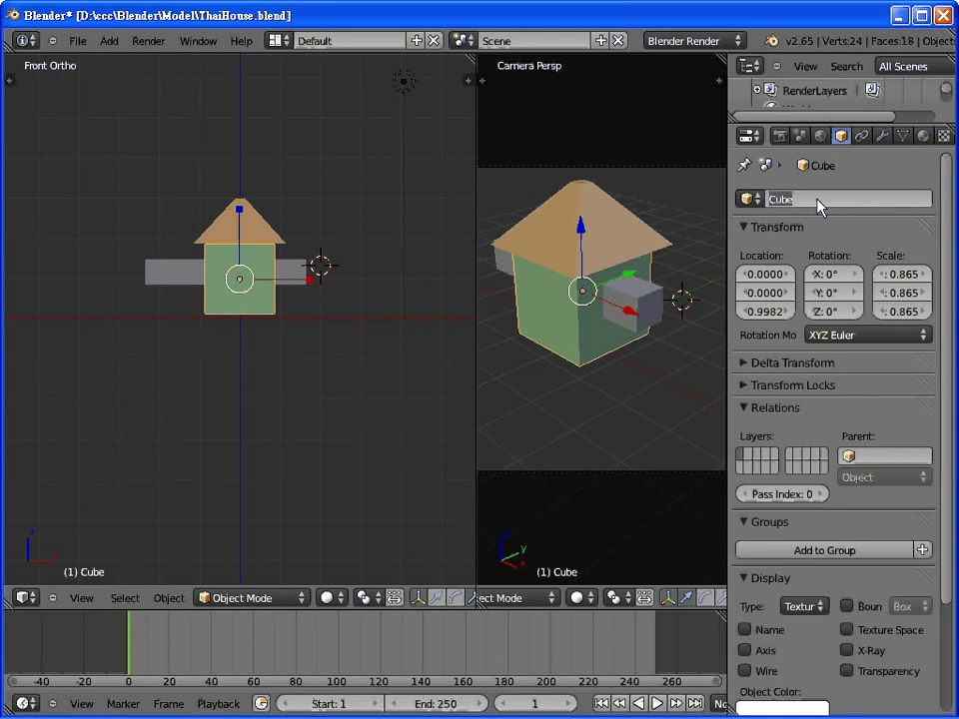
pyautogui.doubleClick(817, 205)
pyautogui.press('BackSpace')
pyautogui.write('HouseBody')
pyautogui.press('Return')
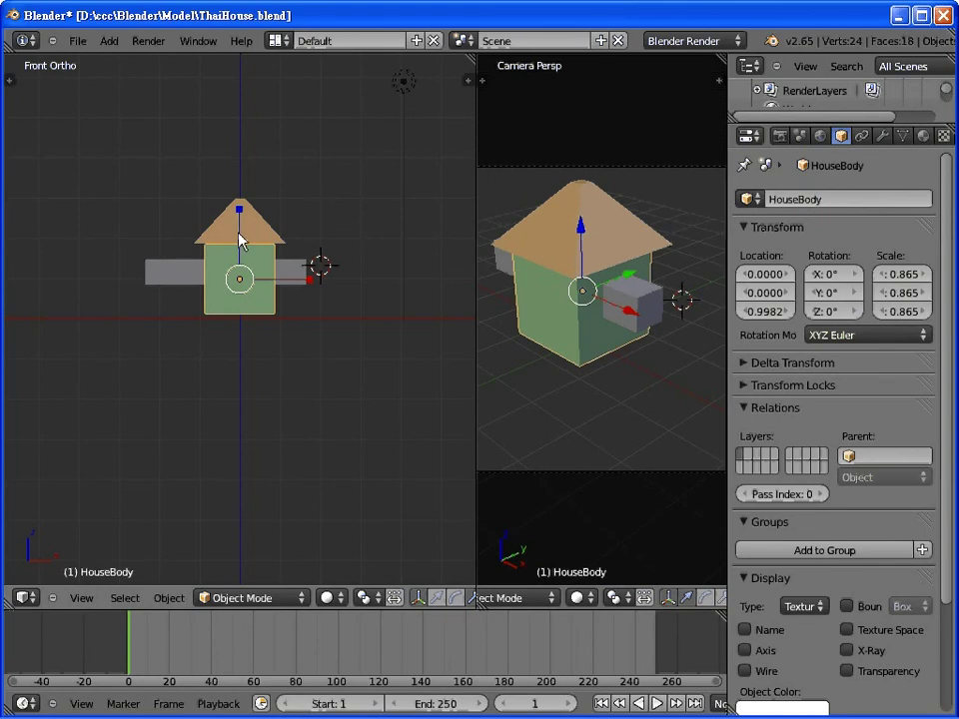
# Step: Rename the orange roof to HouseRoof
pyautogui.rightClick(239, 239)
pyautogui.click(853, 199)
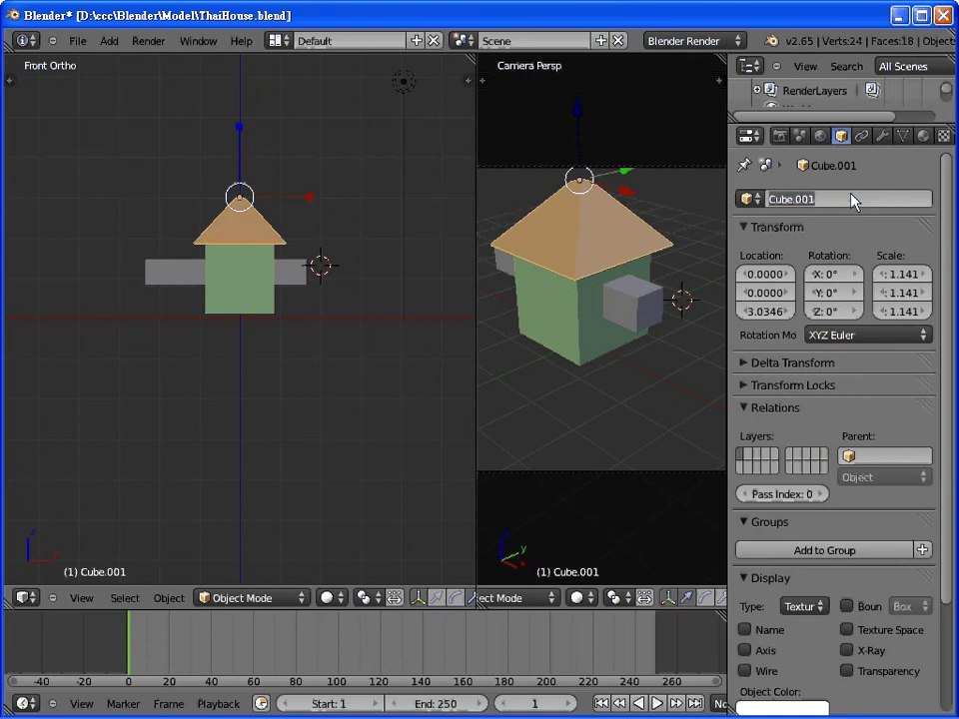
pyautogui.write('House')
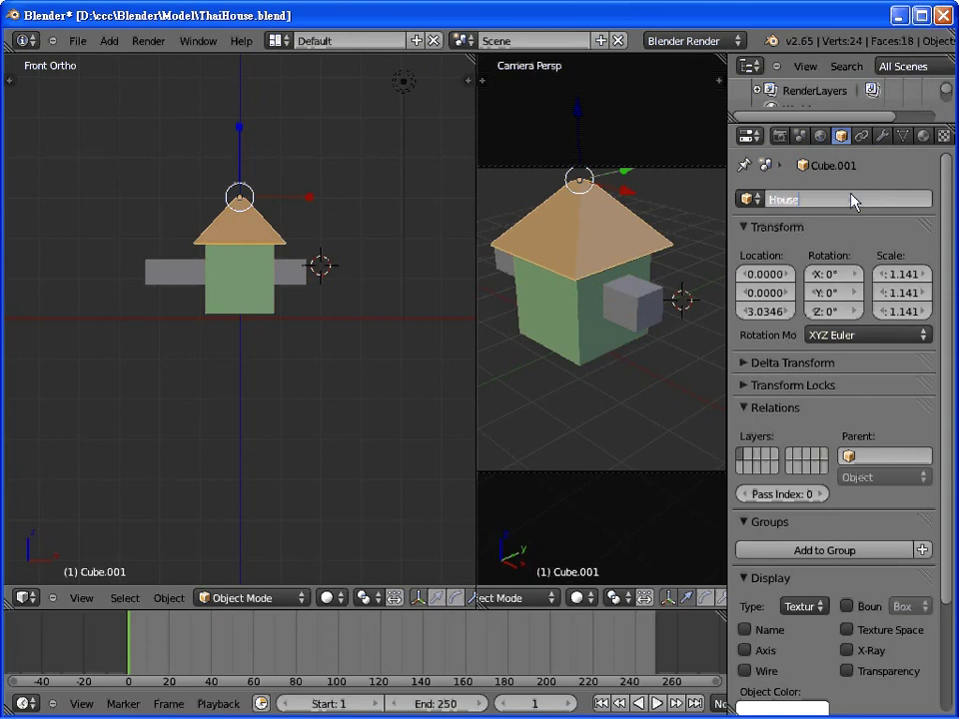
pyautogui.write('Roof')
pyautogui.press('Return')
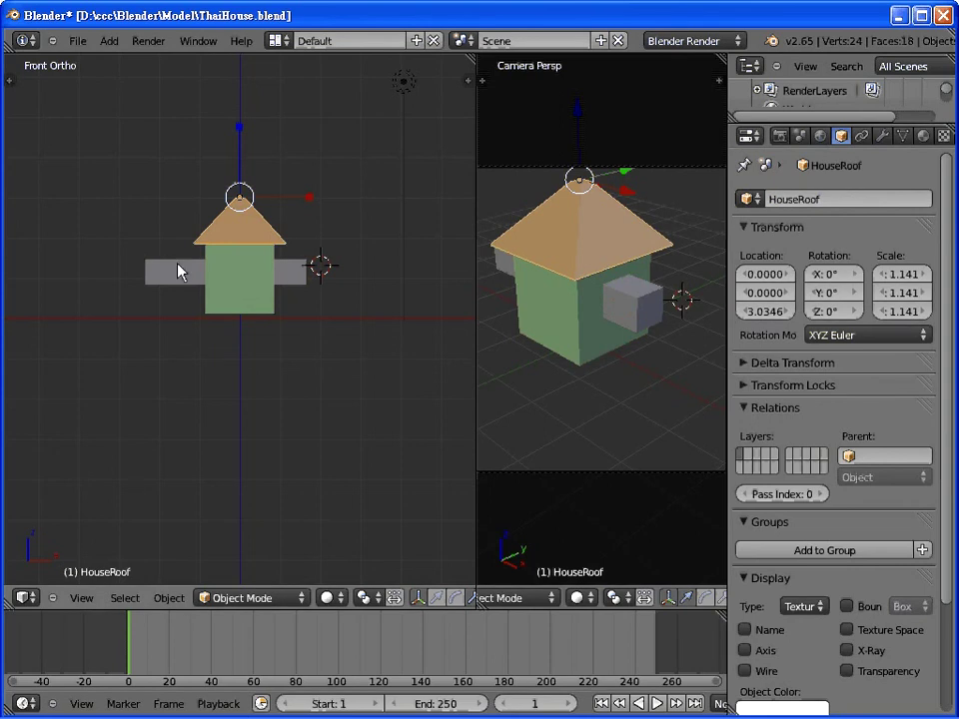
# Step: Rename the grey bar to Cube and reselect HouseBody
pyautogui.rightClick(180, 272)
pyautogui.click(865, 204)
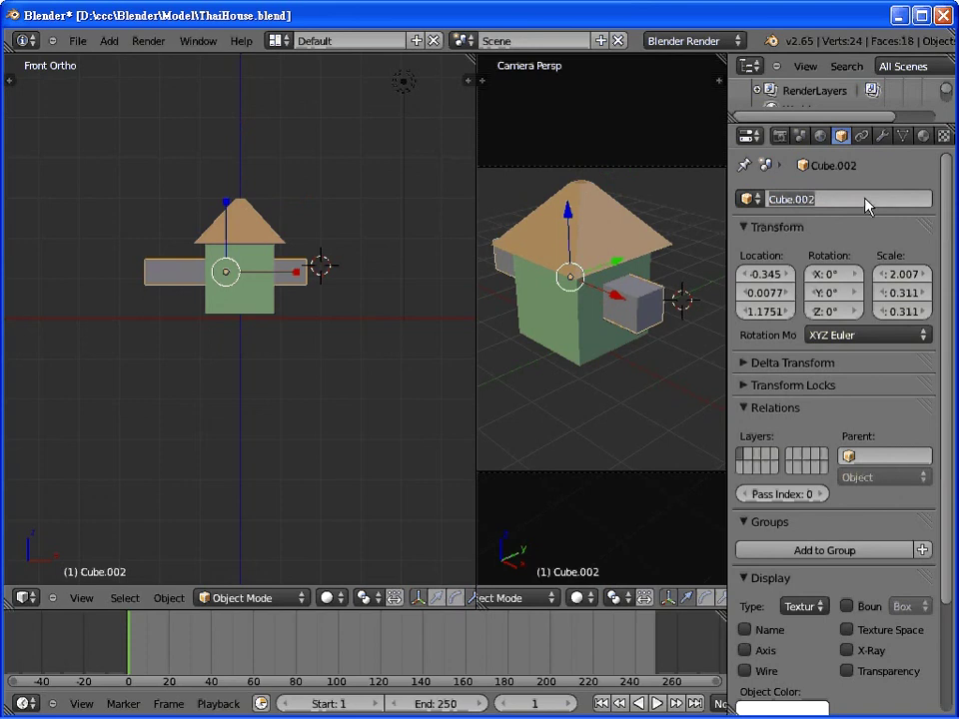
pyautogui.write('Cube')
pyautogui.press('Return')
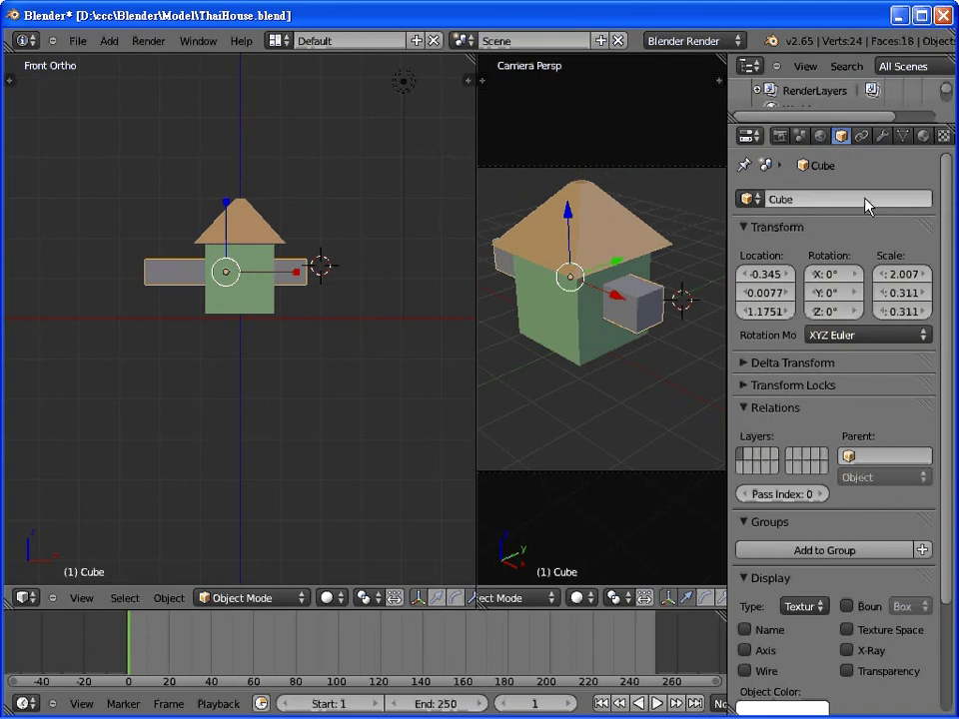
pyautogui.click(265, 343)
pyautogui.rightClick(248, 293)
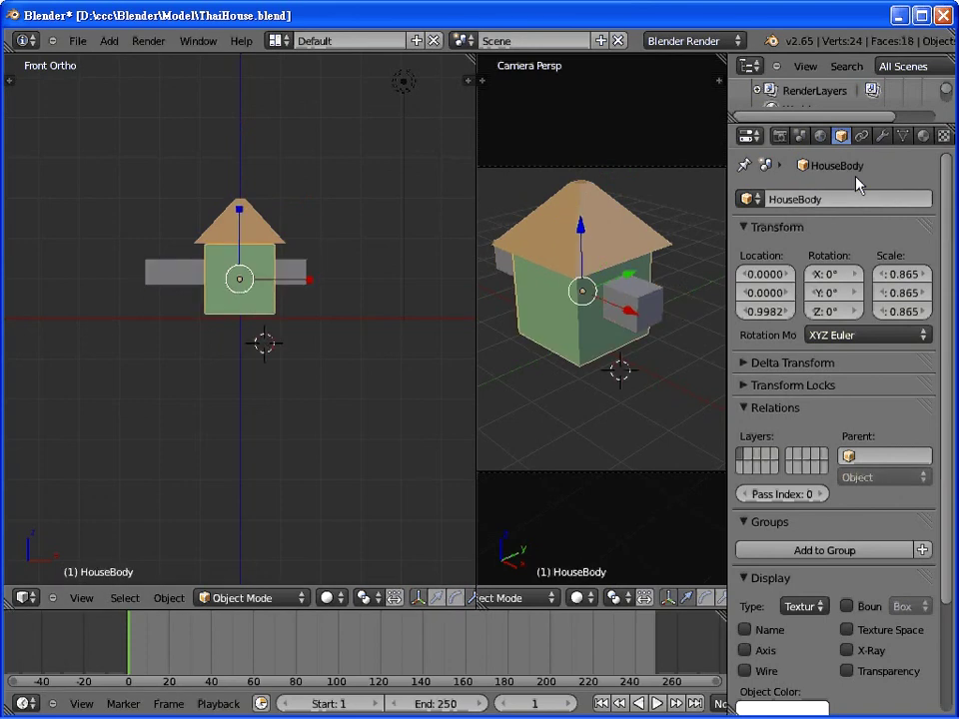
# Step: Set Cube as the Boolean cutter and apply the modifier to cut the window
pyautogui.click(882, 135)
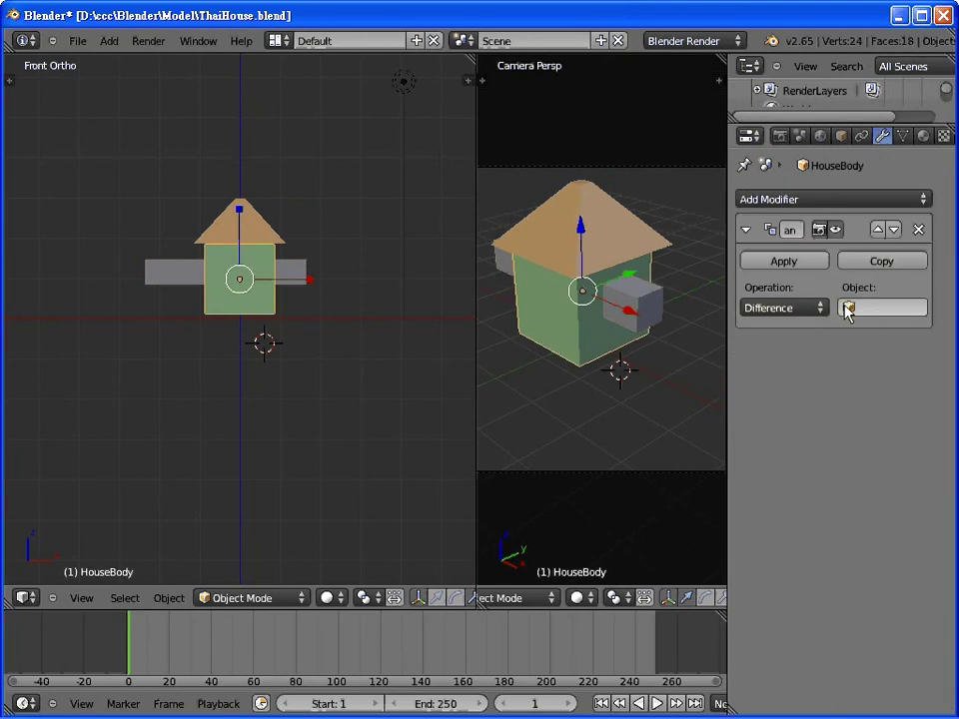
pyautogui.click(803, 234)
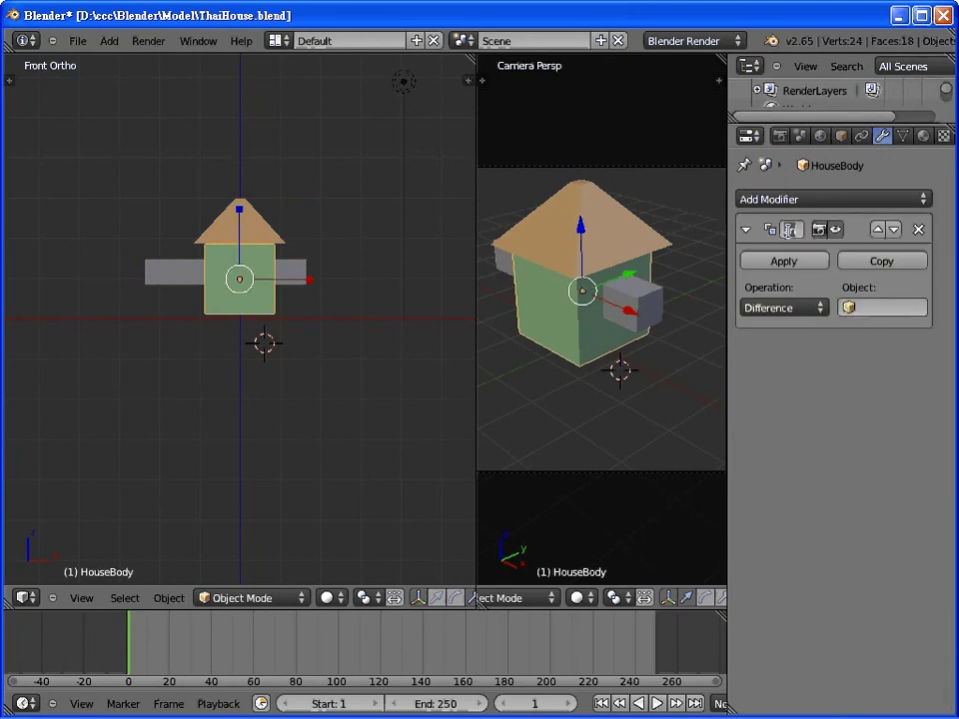
pyautogui.click(857, 307)
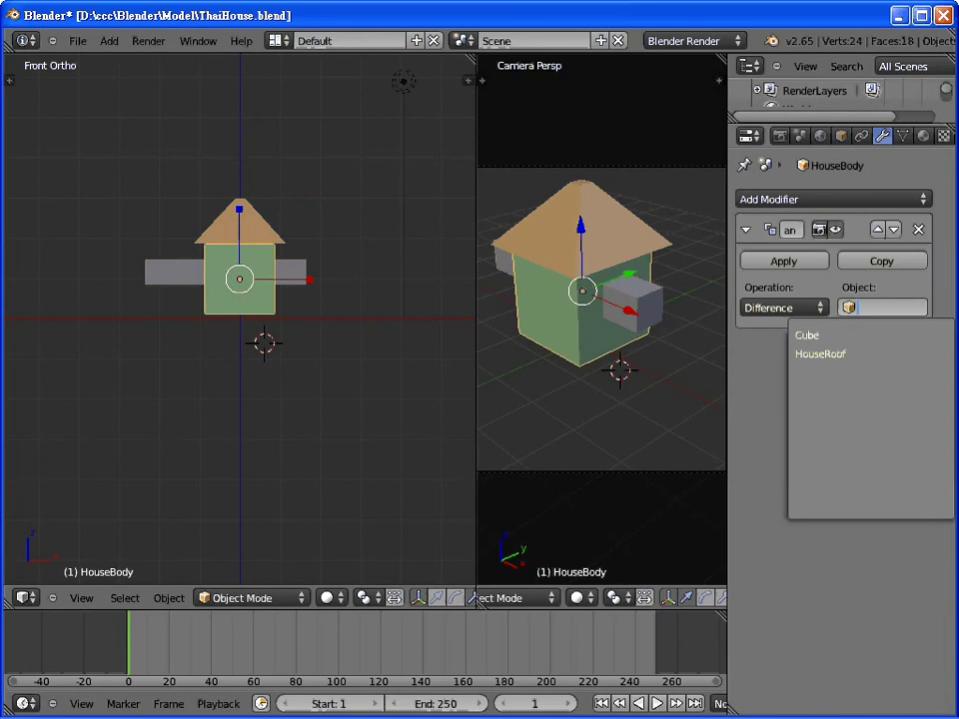
pyautogui.click(841, 341)
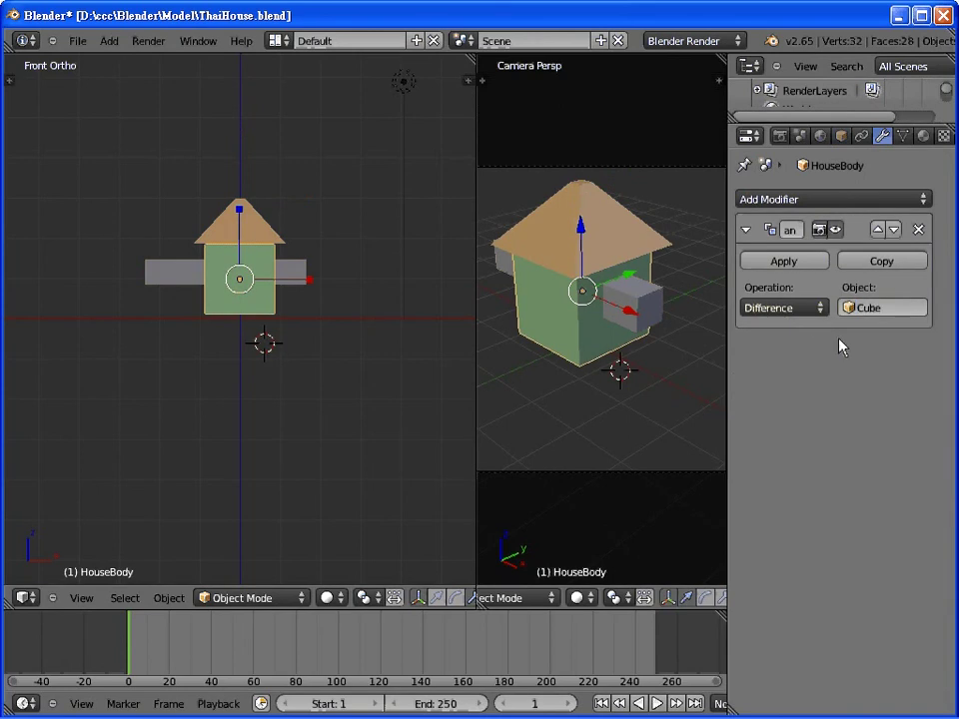
pyautogui.click(779, 261)
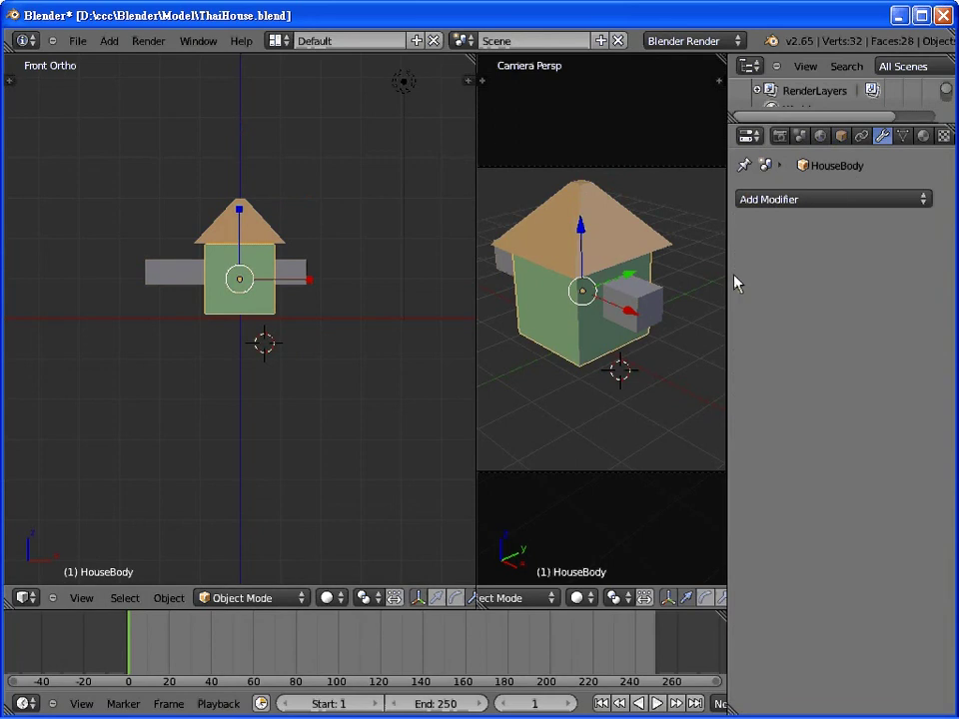
# Step: Move the grey Cube down below the house
pyautogui.rightClick(183, 287)
pyautogui.press('g')
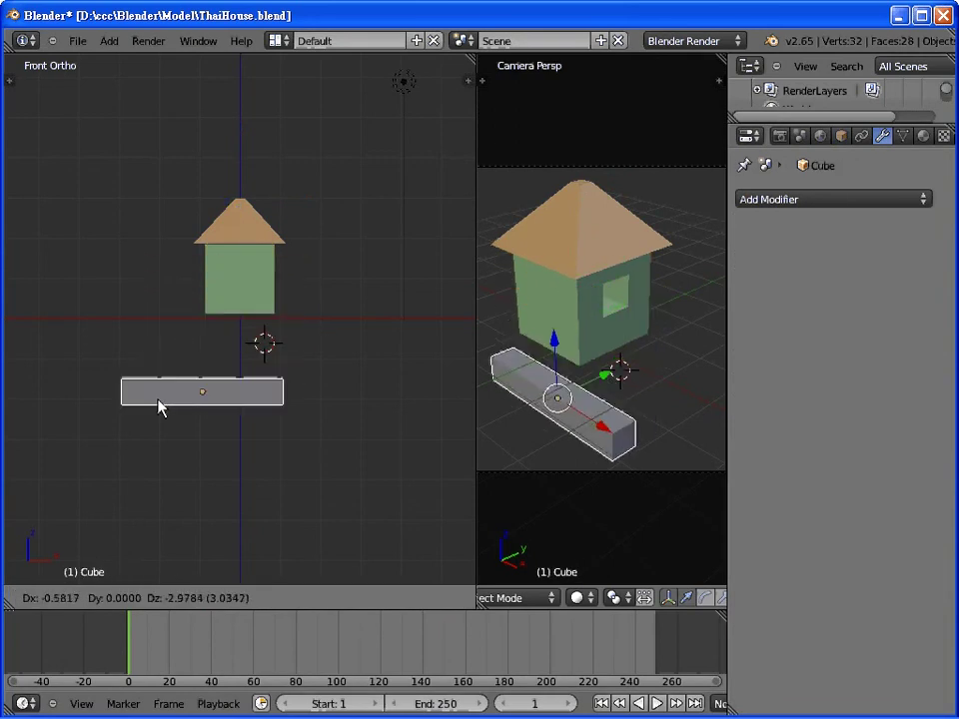
pyautogui.click(157, 404)
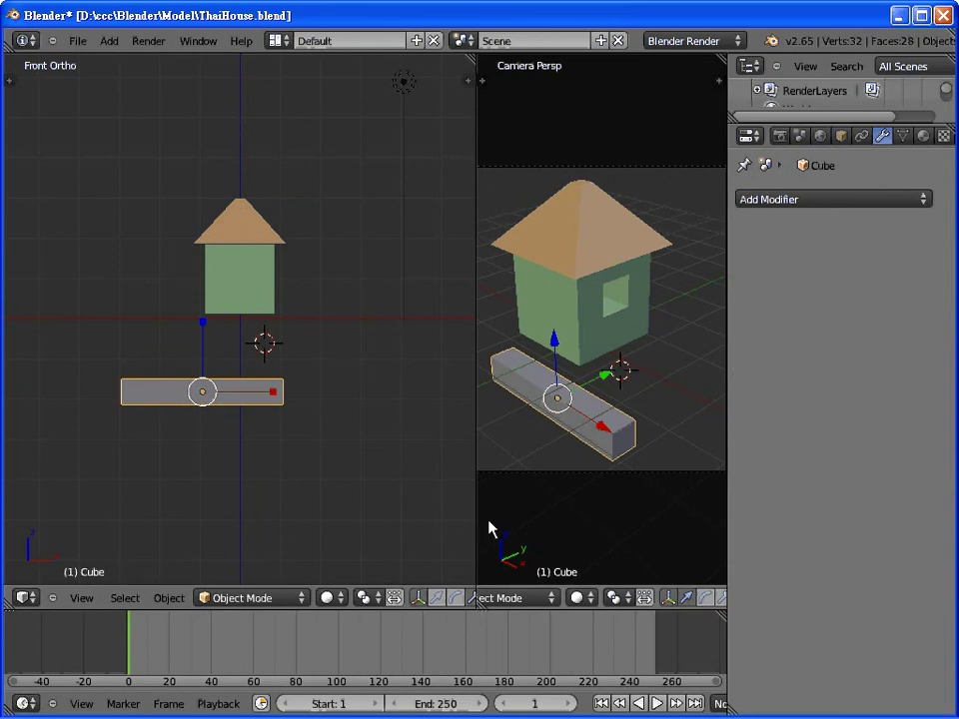
# Step: Render the house to check the window cut, then return to the viewport
pyautogui.press('F12')
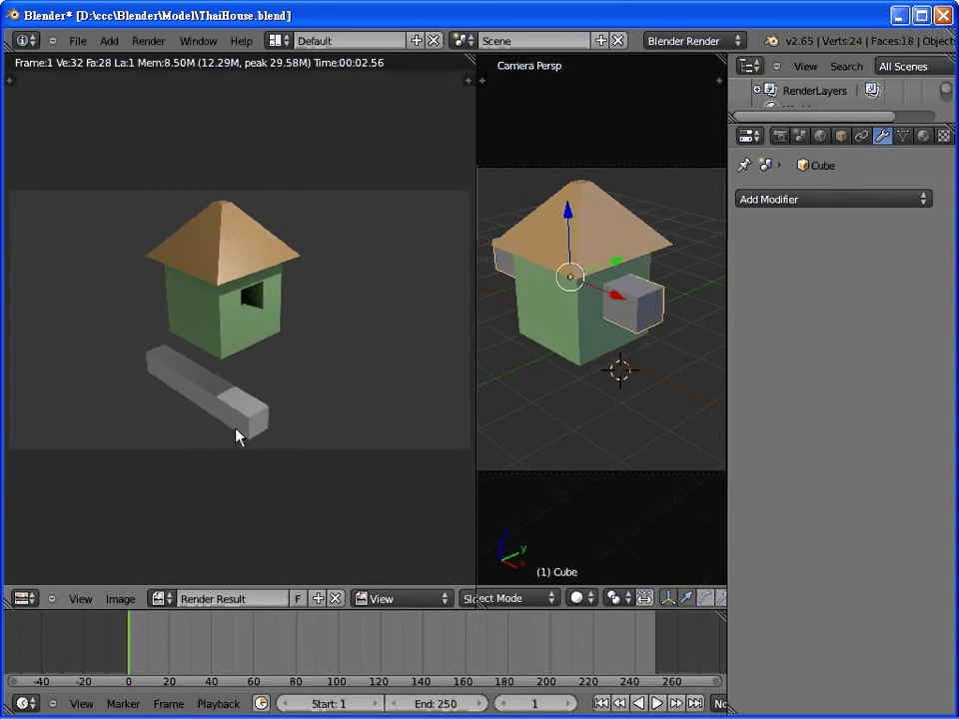
pyautogui.press('Escape')
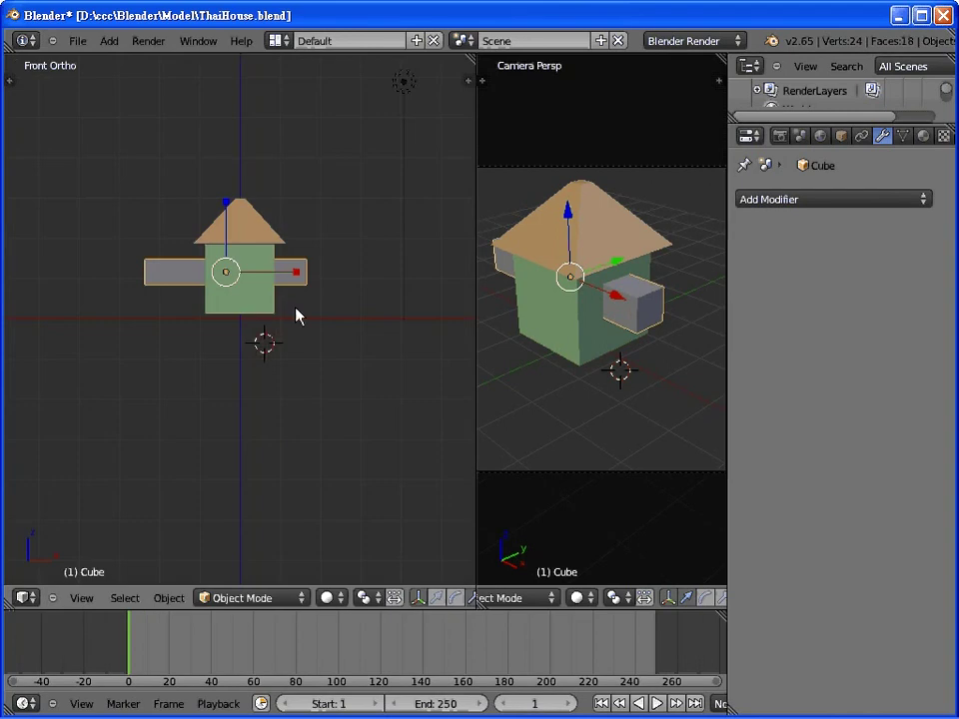
# Step: Select HouseBody, view it from below, and enter Edit Mode
pyautogui.click(341, 312)
pyautogui.rightClick(272, 309)
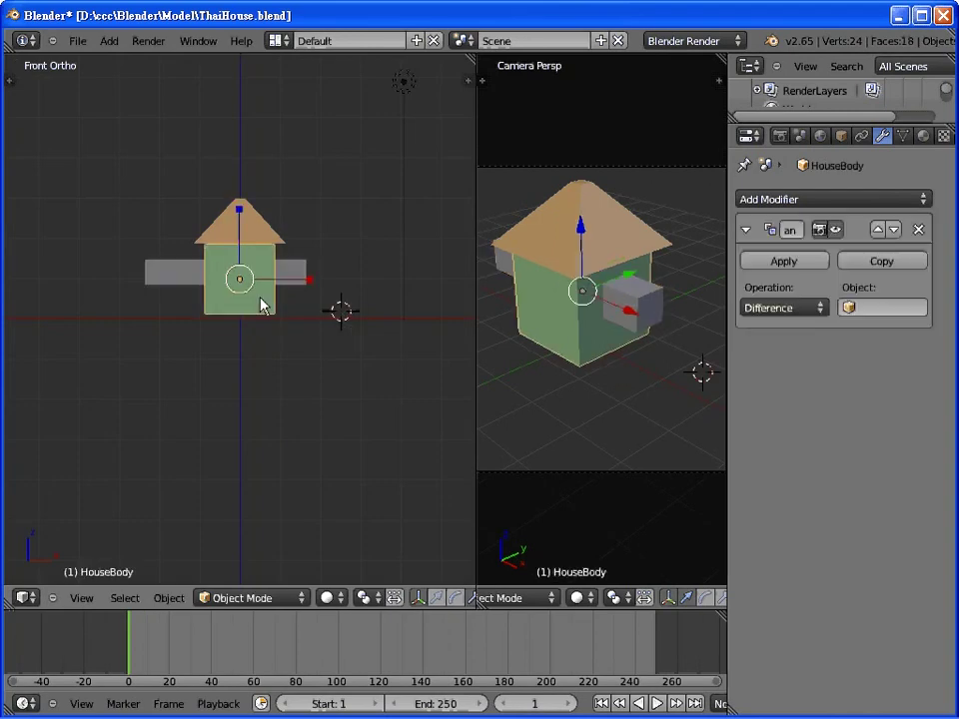
pyautogui.click(82, 598)
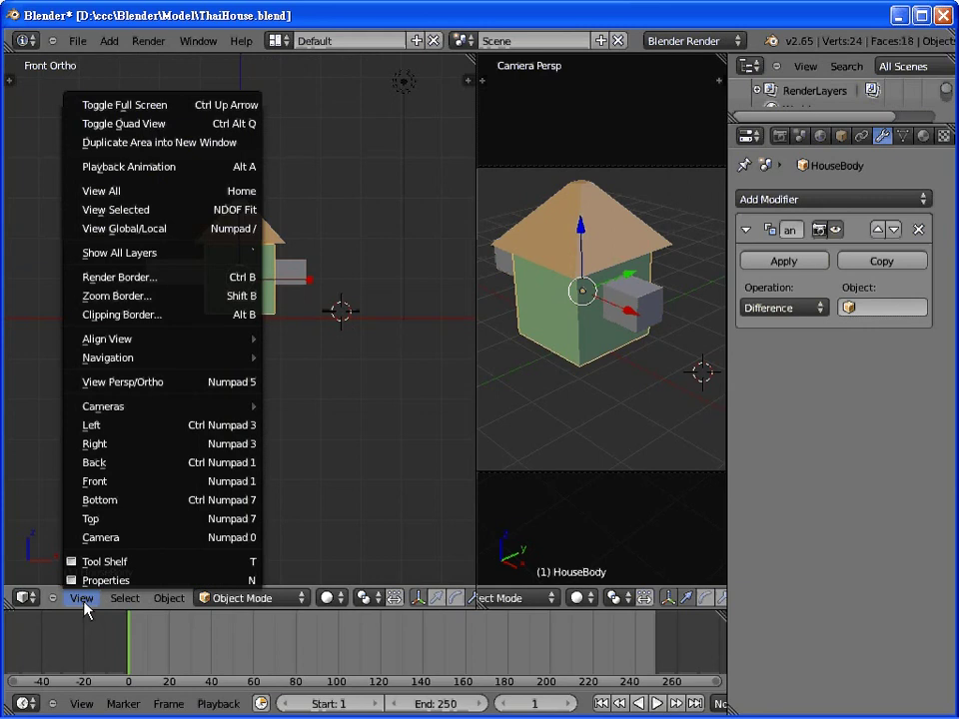
pyautogui.click(114, 501)
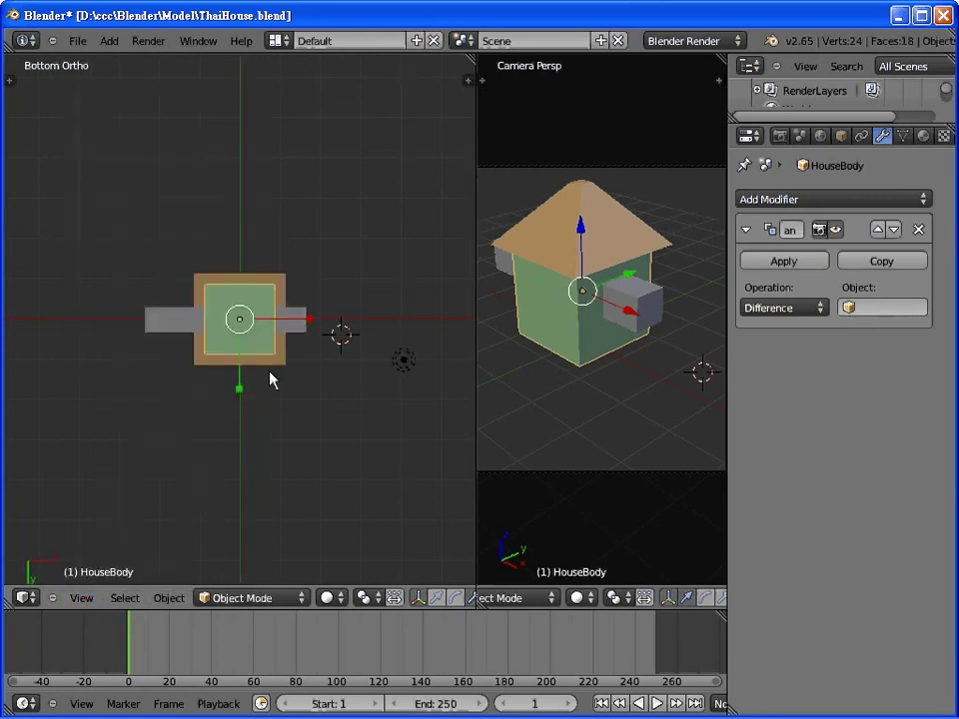
pyautogui.press('Tab')
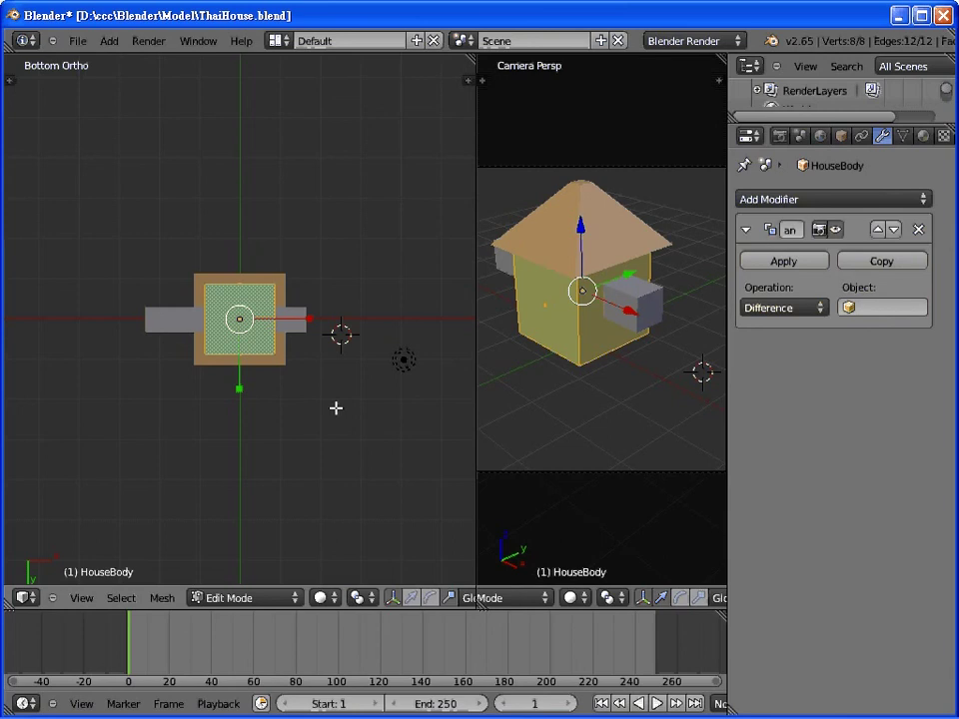
# Step: Delete the body's bottom face and return to Object Mode
pyautogui.press('a')
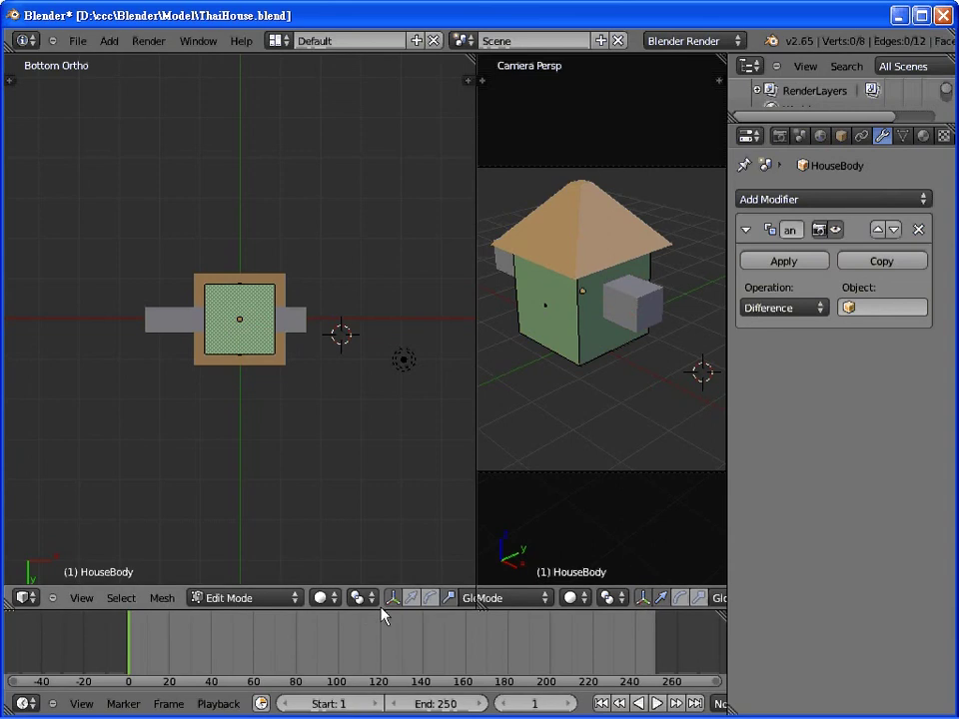
pyautogui.scroll(-5, 381, 607)
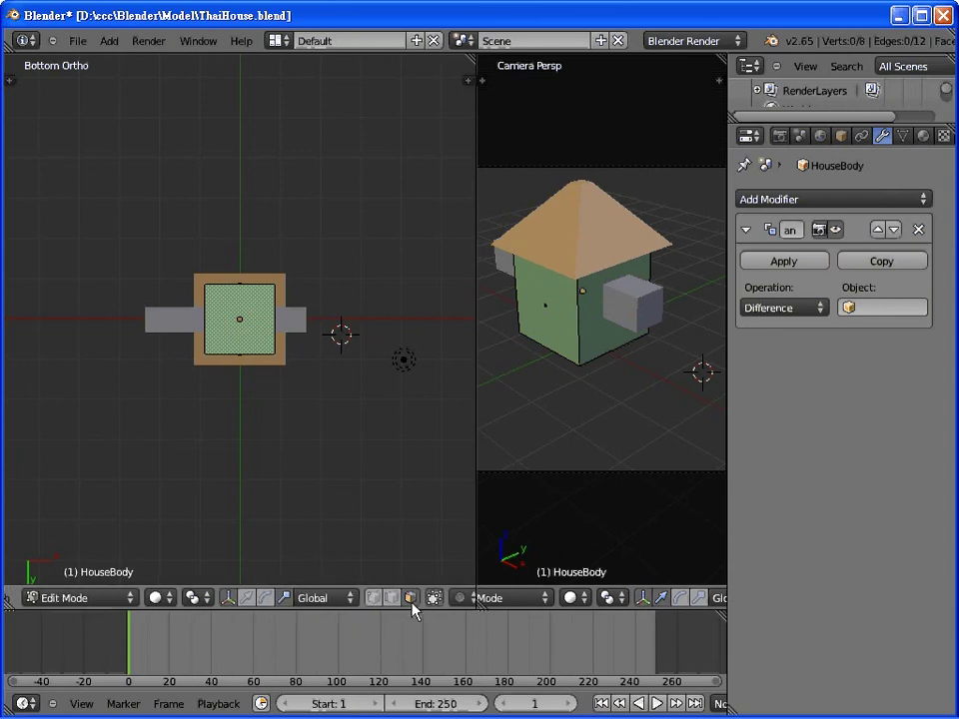
pyautogui.rightClick(270, 335)
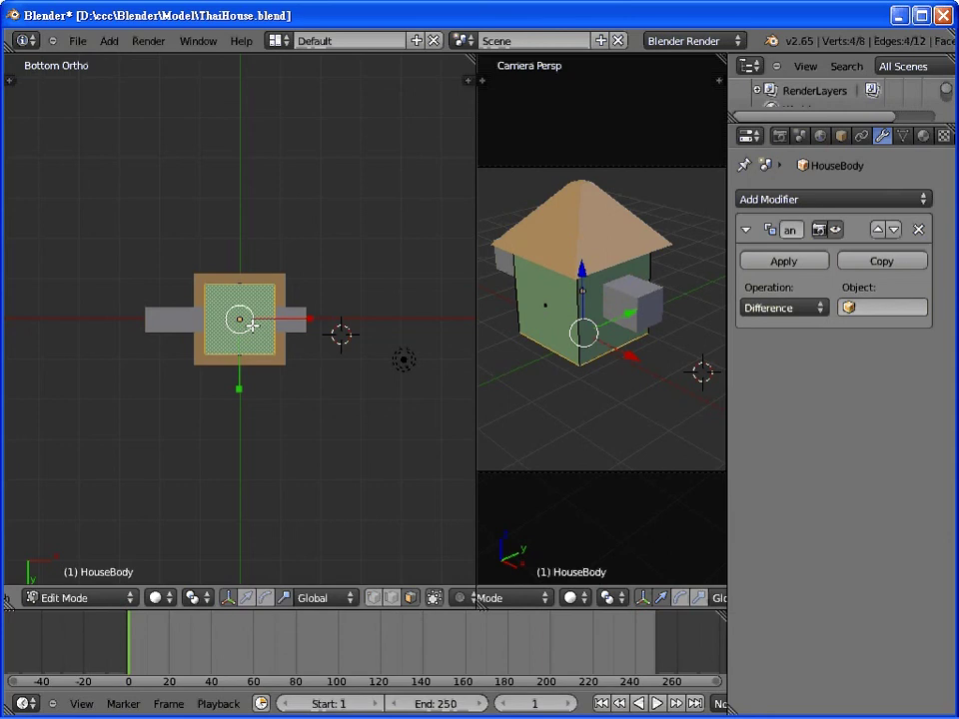
pyautogui.press('x')
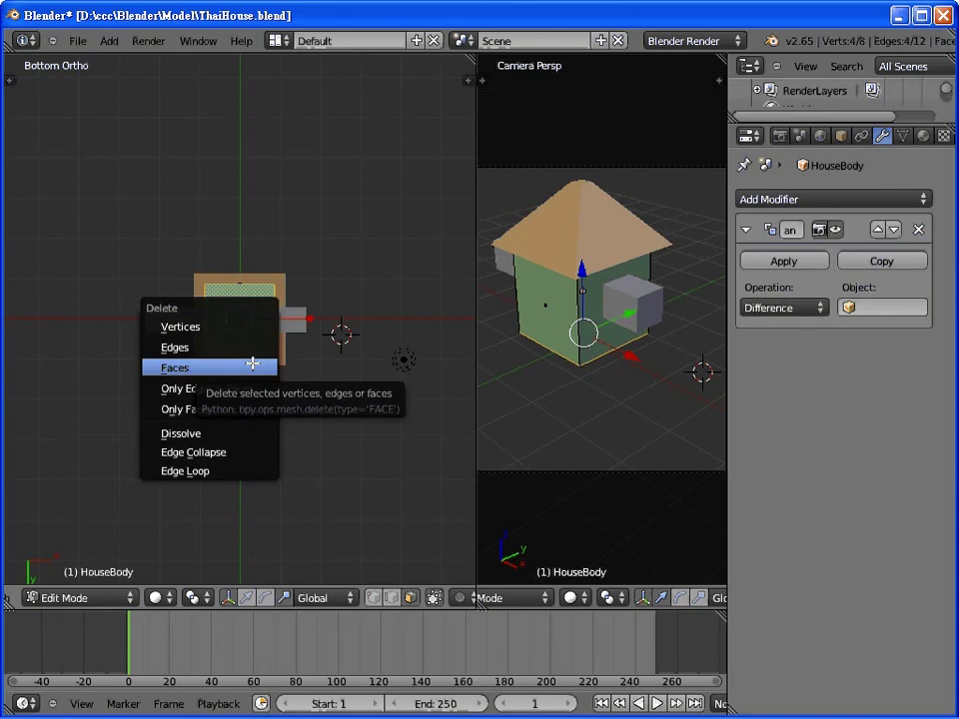
pyautogui.click(253, 365)
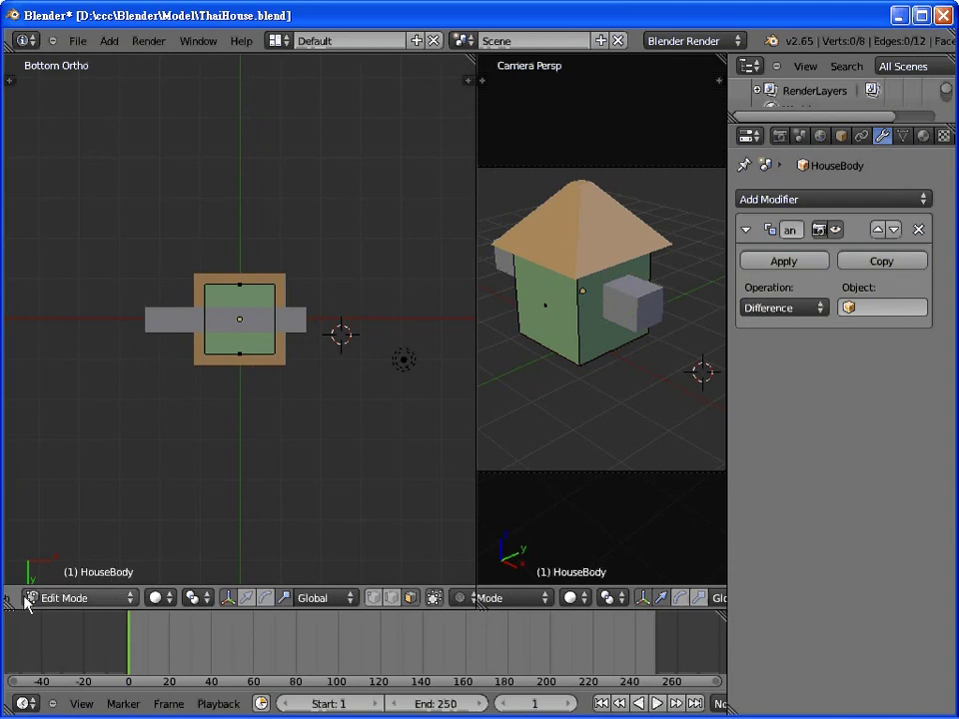
pyautogui.hscroll(-3, 216, 597)
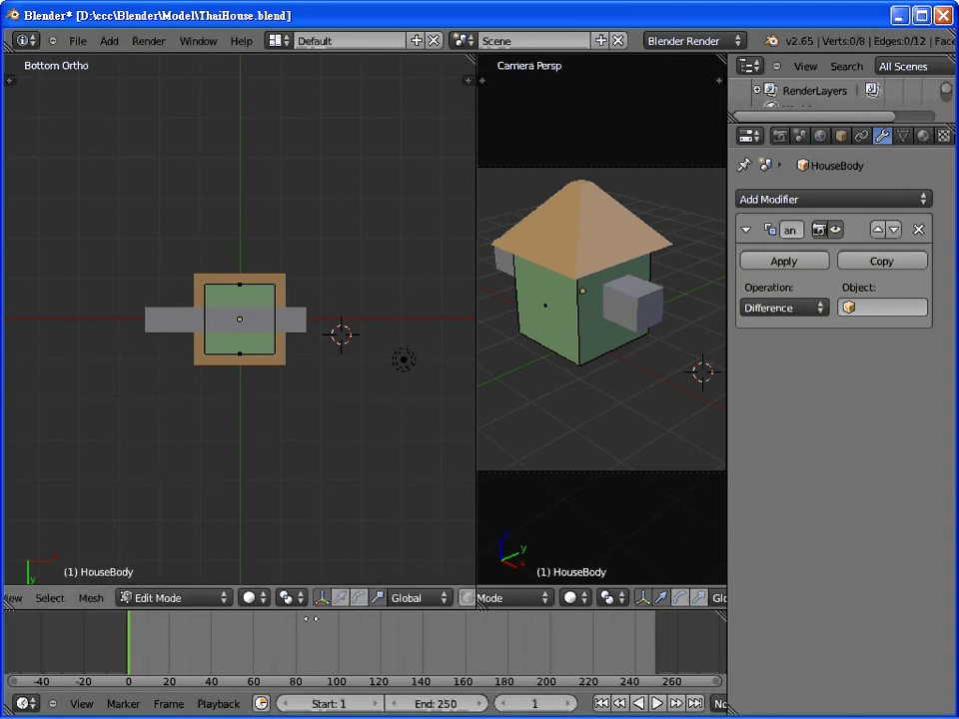
pyautogui.hscroll(-3, 216, 597)
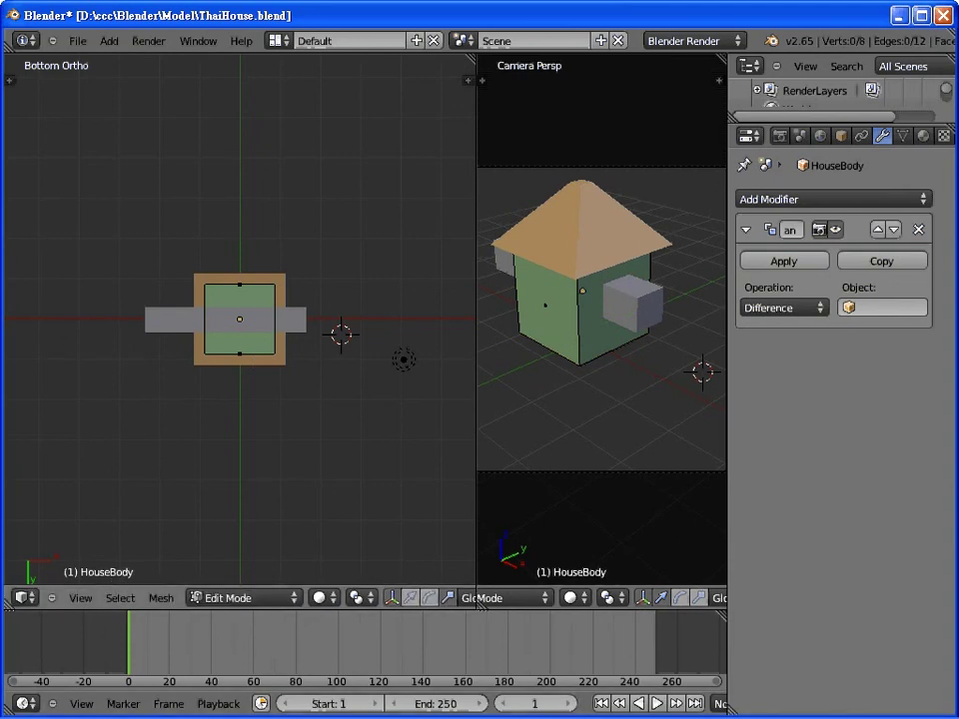
pyautogui.rightClick(582, 304)
pyautogui.press('Tab')
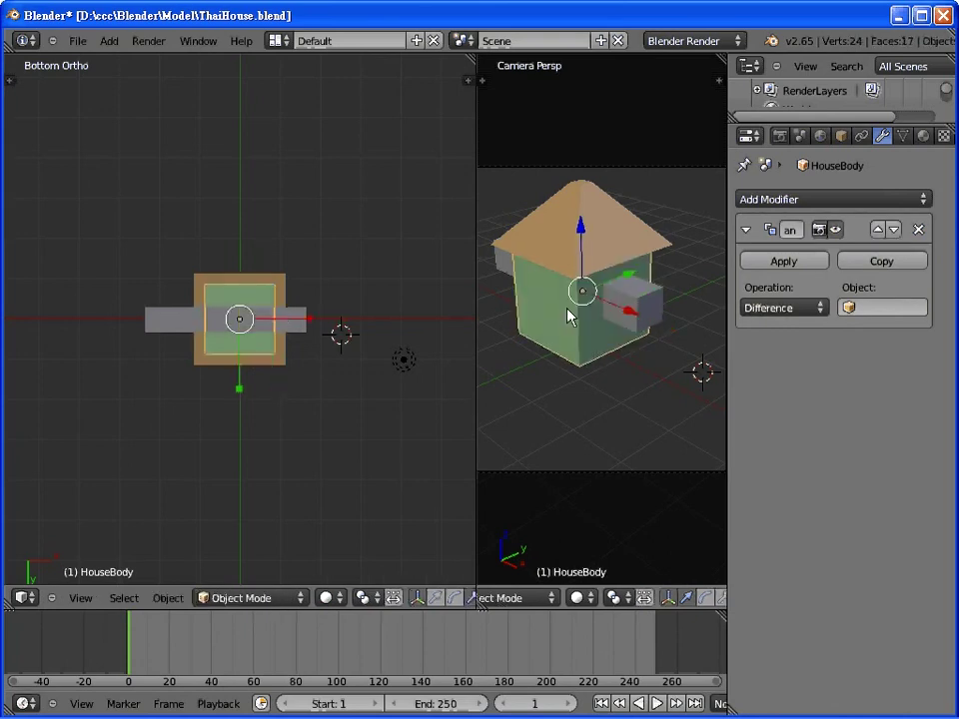
# Step: With HouseBody selected, pick Cube as the Boolean Difference cutter object
pyautogui.rightClick(586, 305)
pyautogui.rightClick(579, 317)
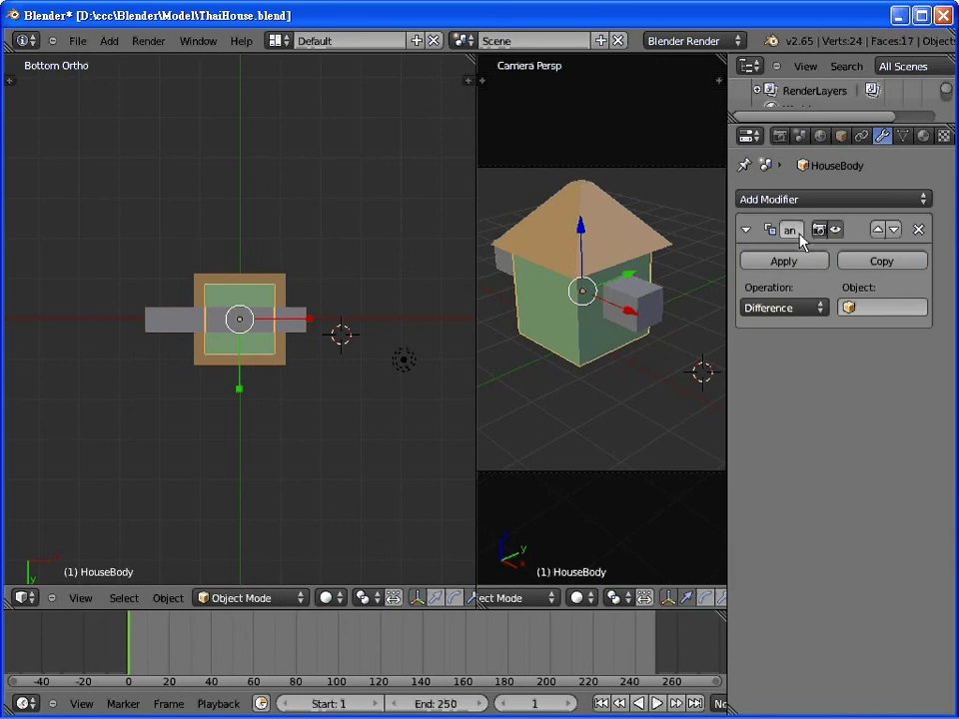
pyautogui.click(849, 308)
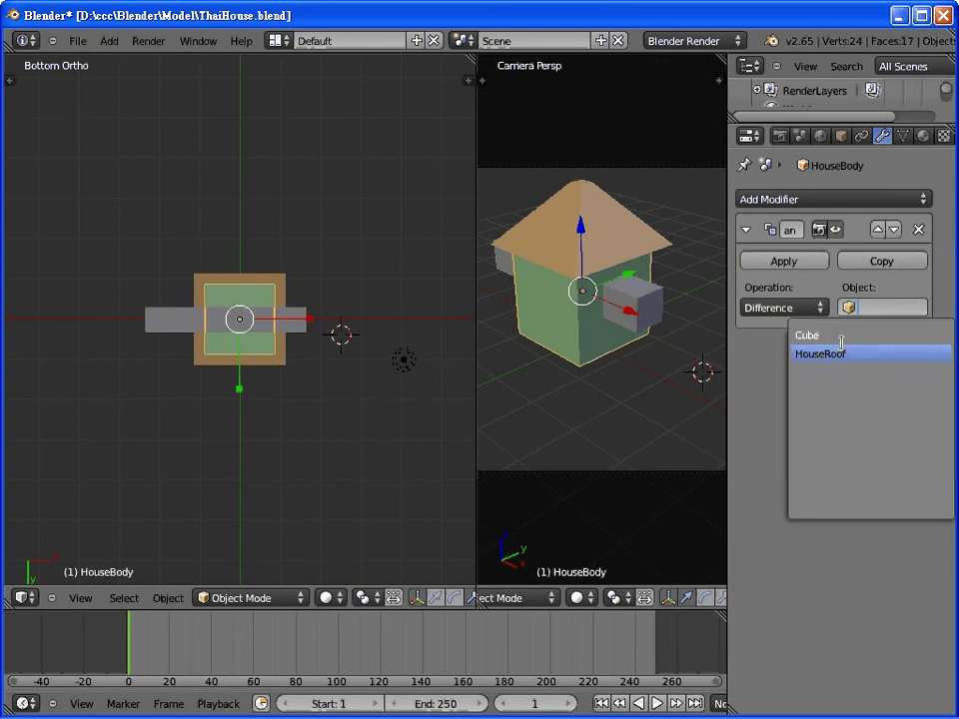
pyautogui.click(841, 336)
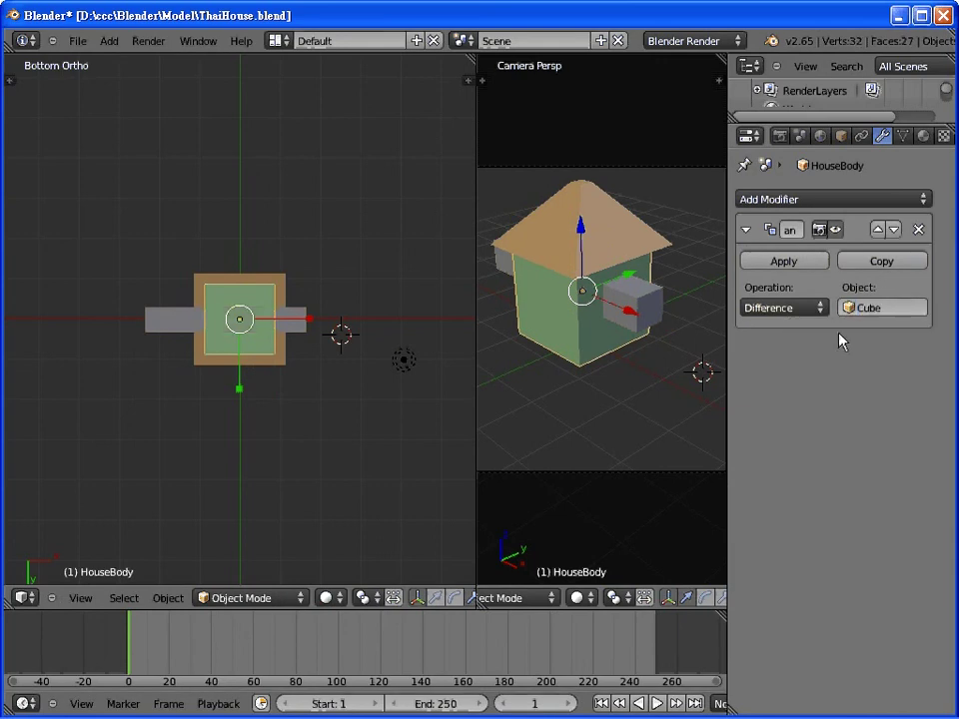
# Step: Apply the Boolean modifier to the house body, undoing a trial move of the body
pyautogui.click(764, 265)
pyautogui.press('g')
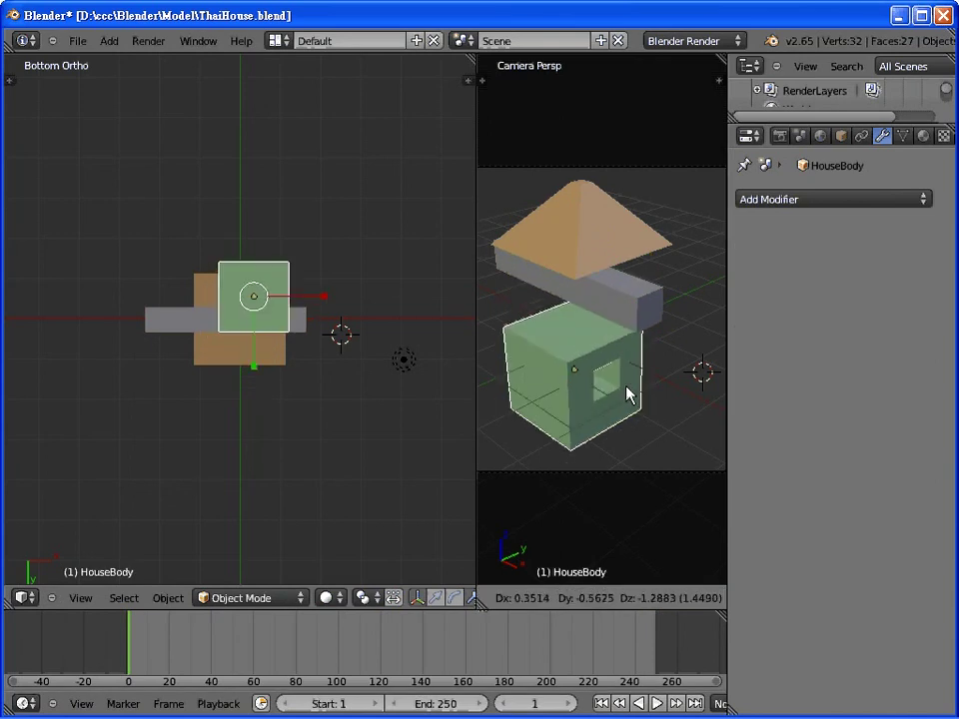
pyautogui.click(627, 393)
pyautogui.hotkey('ctrl', 'z')
# Step: Move the Cube cutter bar out in front of the house and switch the right view to orthographic
pyautogui.rightClick(644, 315)
pyautogui.press('g')
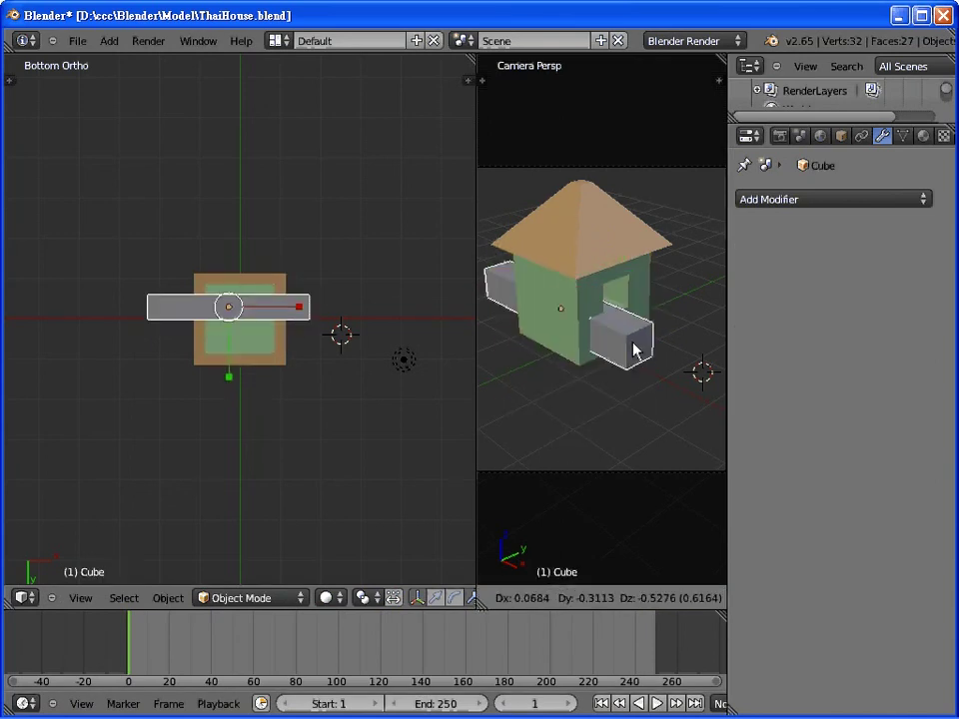
pyautogui.click(621, 425)
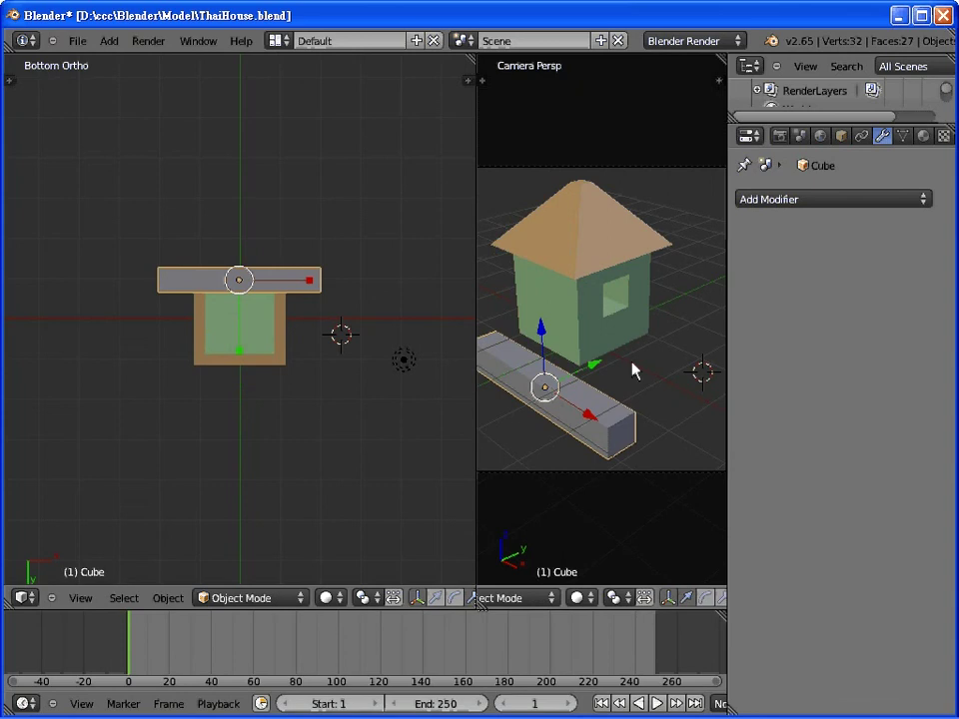
pyautogui.press('KP_0')
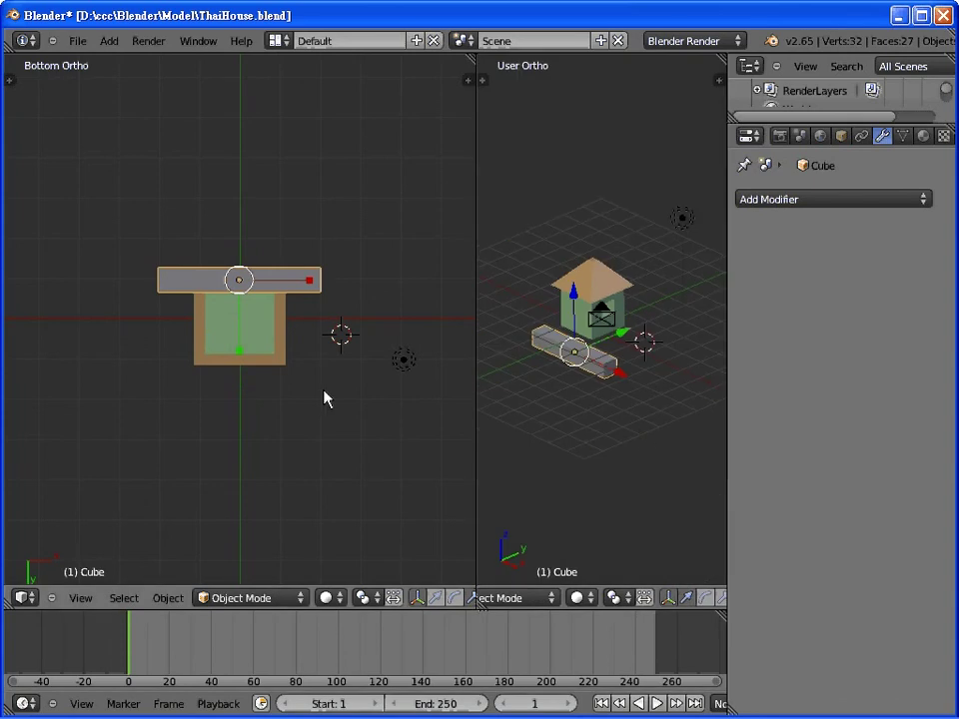
pyautogui.moveTo(642, 443)
pyautogui.mouseDown(button='middle')
pyautogui.moveTo(556, 449)
pyautogui.moveTo(563, 394)
pyautogui.moveTo(612, 415)
pyautogui.moveTo(577, 435)
pyautogui.mouseUp(button='middle')
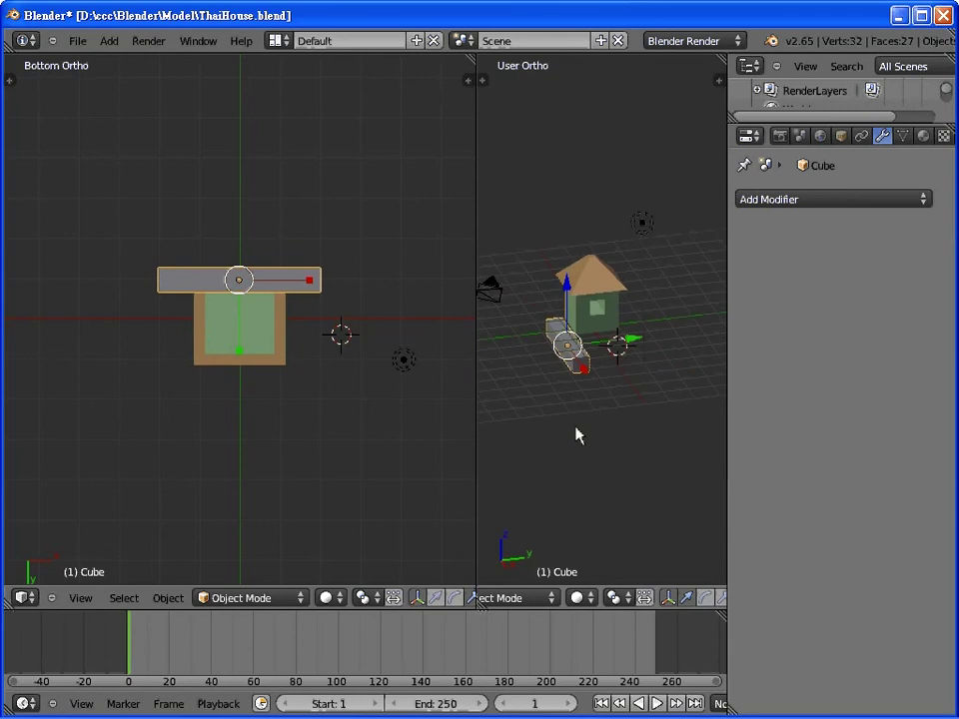
pyautogui.click(364, 417)
# Step: Drag the grey Cube cutter bar farther from the house, then reselect HouseBody
pyautogui.rightClick(243, 320)
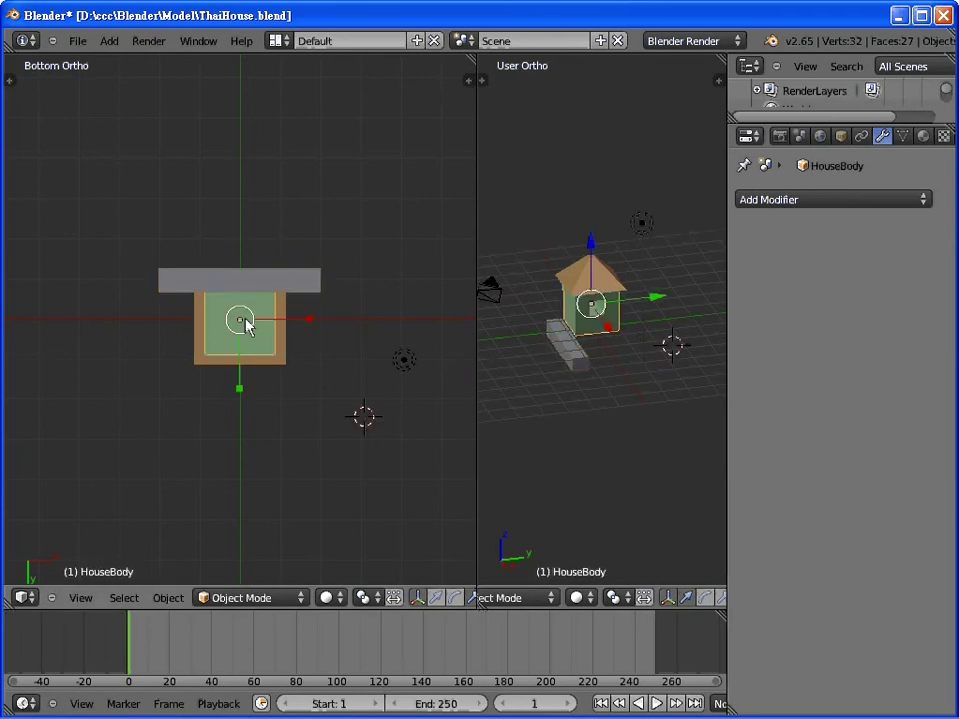
pyautogui.moveTo(332, 396)
pyautogui.mouseDown(button='middle')
pyautogui.moveTo(339, 392)
pyautogui.moveTo(315, 475)
pyautogui.moveTo(312, 445)
pyautogui.moveTo(210, 443)
pyautogui.mouseUp(button='middle')
pyautogui.moveTo(340, 341)
pyautogui.mouseDown(button='middle')
pyautogui.moveTo(310, 387)
pyautogui.moveTo(327, 401)
pyautogui.moveTo(325, 435)
pyautogui.moveTo(303, 459)
pyautogui.moveTo(317, 388)
pyautogui.moveTo(353, 306)
pyautogui.moveTo(423, 317)
pyautogui.moveTo(379, 330)
pyautogui.moveTo(194, 236)
pyautogui.moveTo(285, 329)
pyautogui.mouseUp(button='middle')
pyautogui.moveTo(270, 287); pyautogui.dragTo(133, 363, button='right')
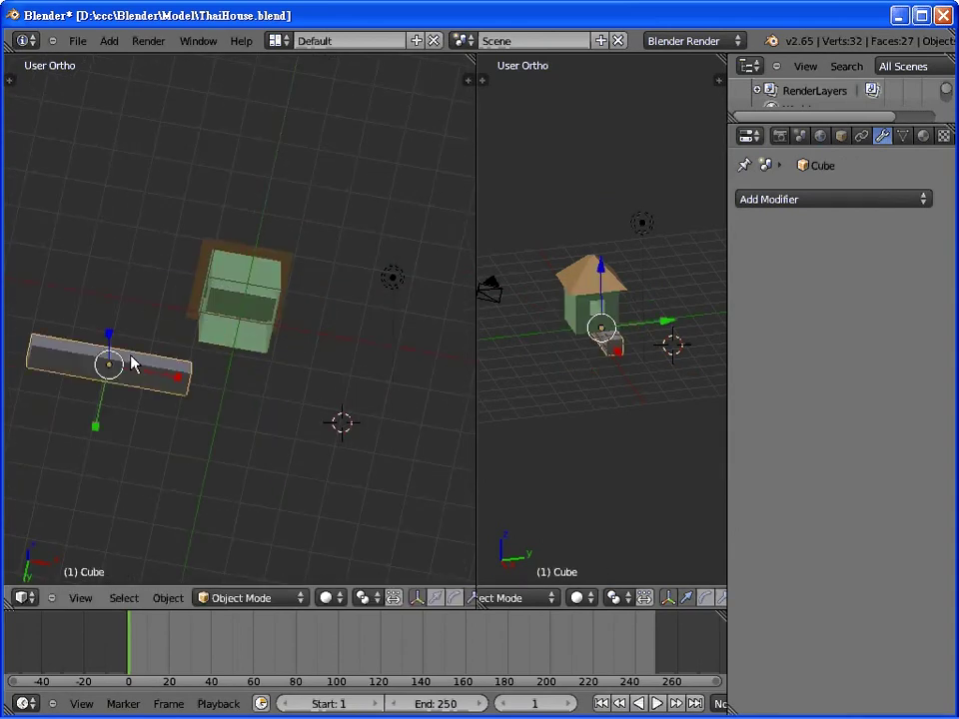
pyautogui.moveTo(187, 231)
pyautogui.mouseDown(button='middle')
pyautogui.moveTo(299, 281)
pyautogui.moveTo(355, 256)
pyautogui.moveTo(348, 379)
pyautogui.moveTo(344, 273)
pyautogui.moveTo(363, 229)
pyautogui.moveTo(357, 394)
pyautogui.moveTo(379, 245)
pyautogui.mouseUp(button='middle')
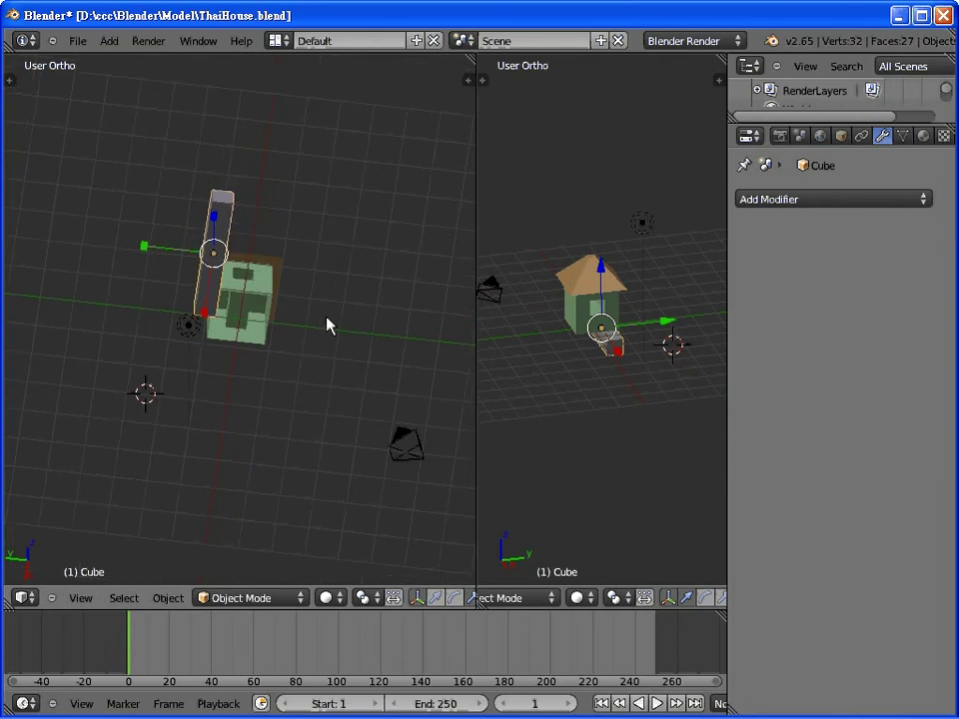
pyautogui.scroll(4, 339, 368)
pyautogui.moveTo(391, 435); pyautogui.dragTo(413, 377, button='middle')
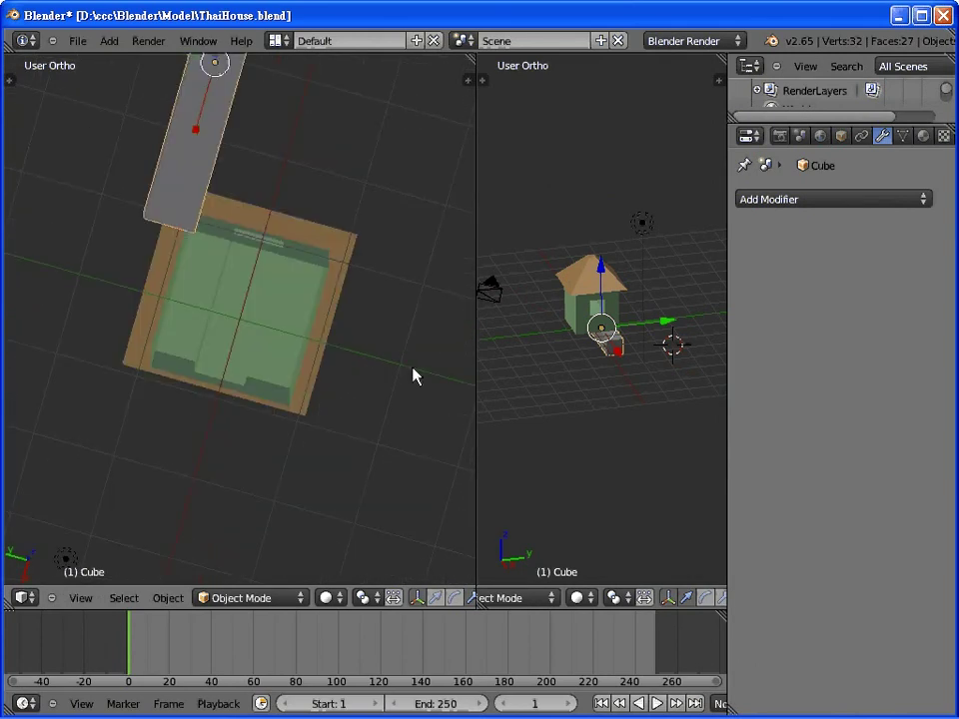
pyautogui.rightClick(245, 334)
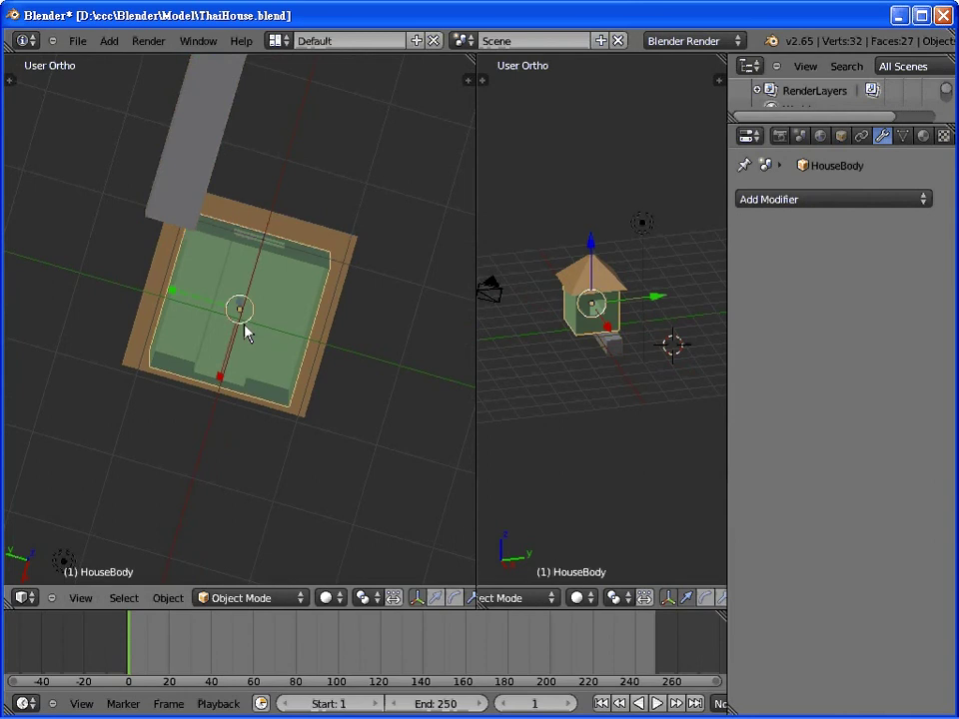
# Step: In Edit Mode, delete the middle bottom strip of HouseBody as edges
pyautogui.press('Tab')
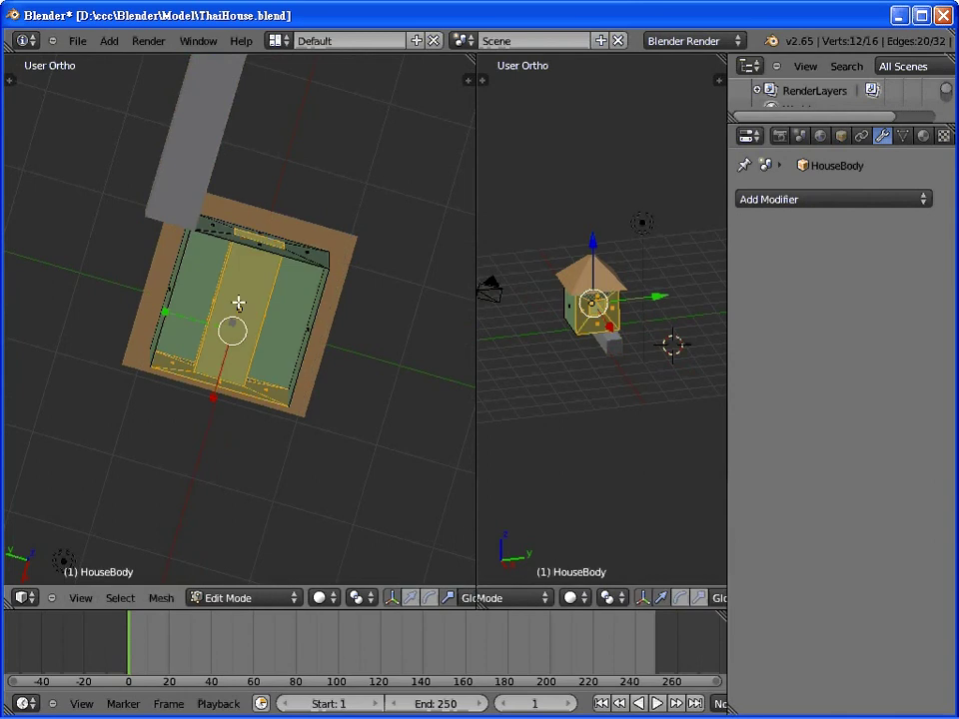
pyautogui.rightClick(257, 315)
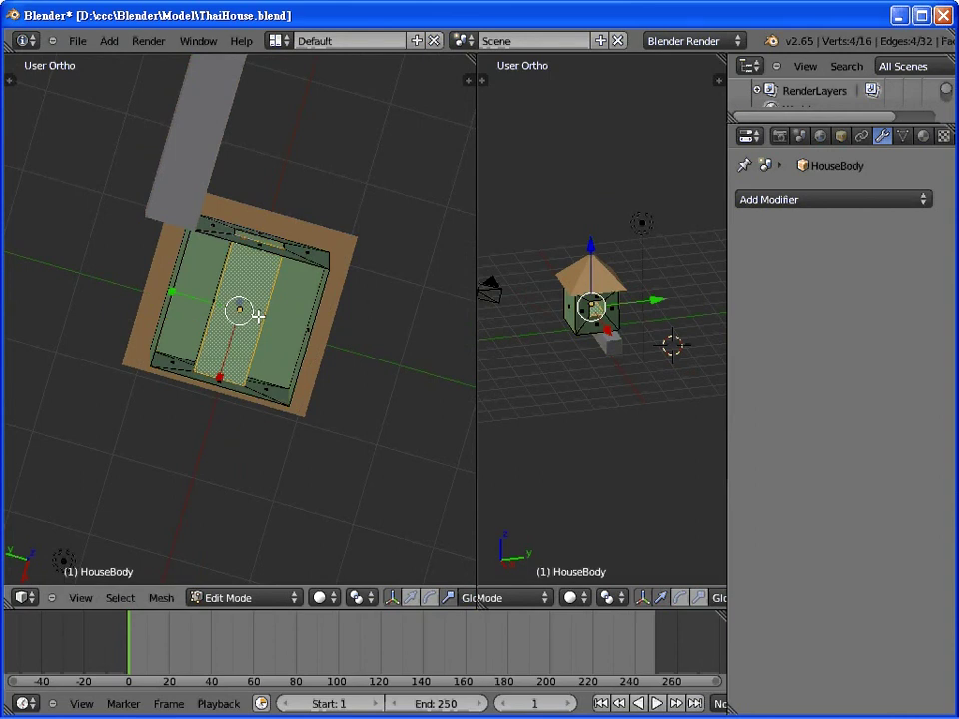
pyautogui.press('x')
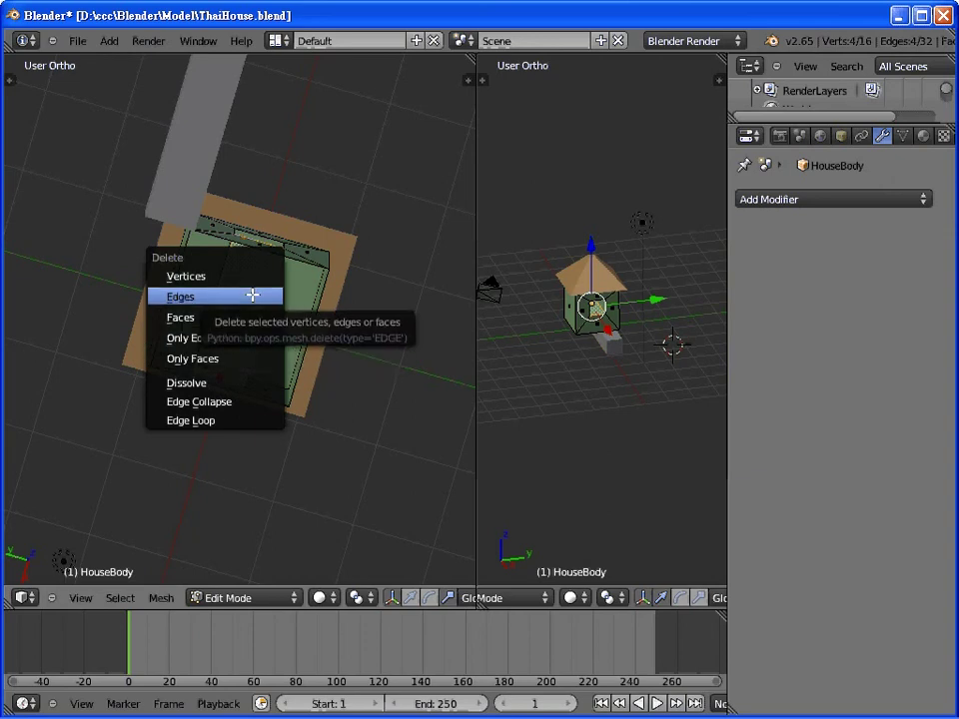
pyautogui.click(252, 295)
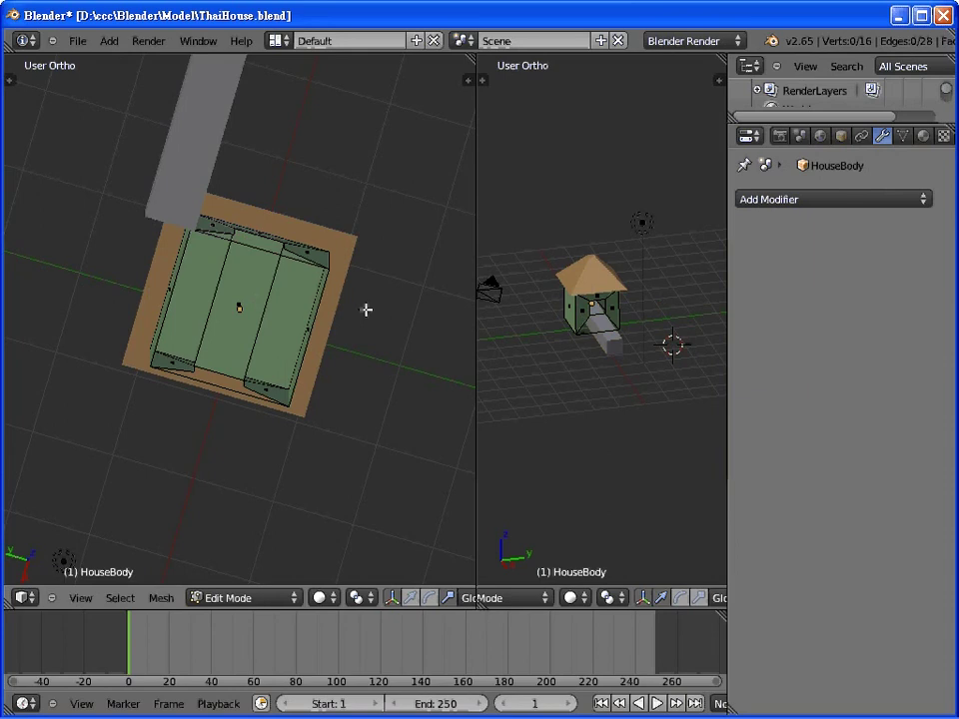
# Step: Delete a first edge from the HouseBody mesh to open a gap
pyautogui.moveTo(366, 309); pyautogui.dragTo(332, 474, button='middle')
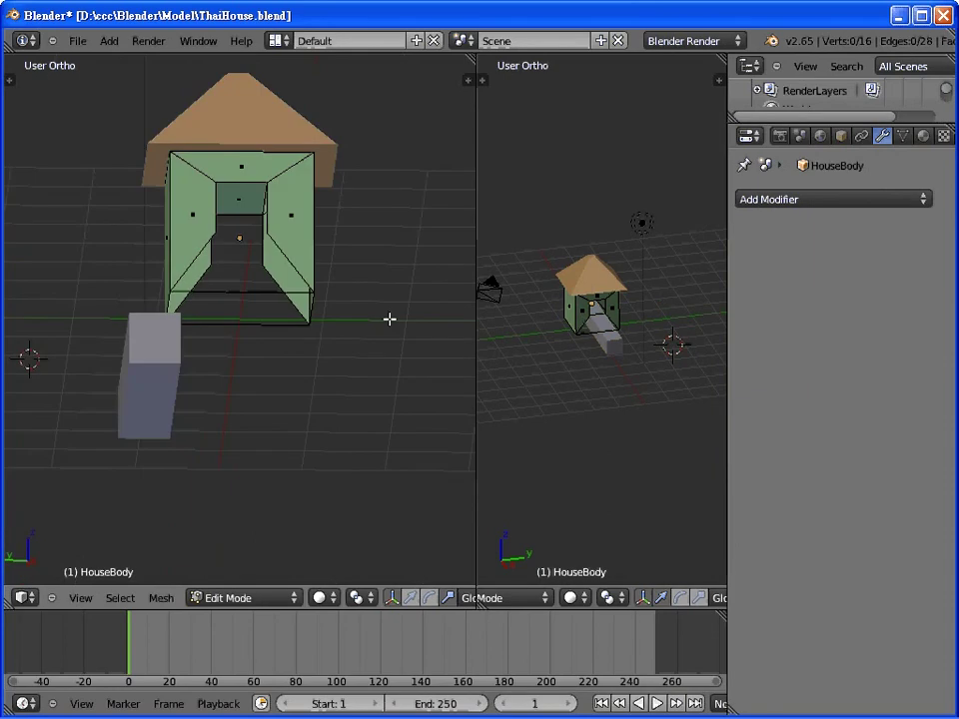
pyautogui.moveTo(370, 343)
pyautogui.mouseDown(button='middle')
pyautogui.moveTo(396, 209)
pyautogui.moveTo(357, 246)
pyautogui.mouseUp(button='middle')
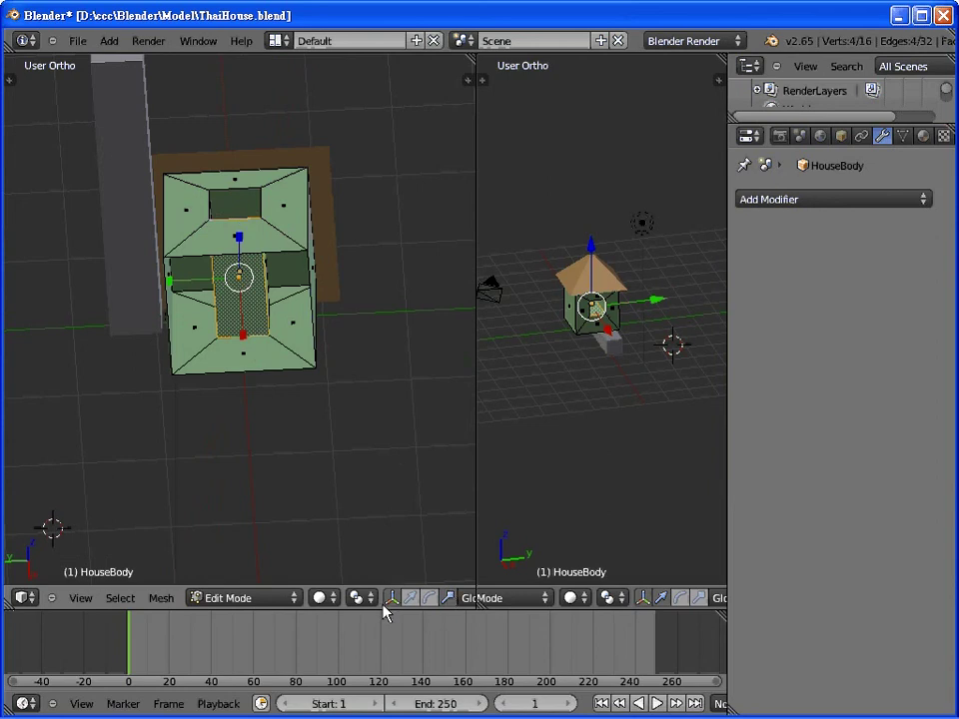
pyautogui.scroll(-2, 379, 605)
pyautogui.scroll(-2, 370, 599)
pyautogui.scroll(-2, 359, 597)
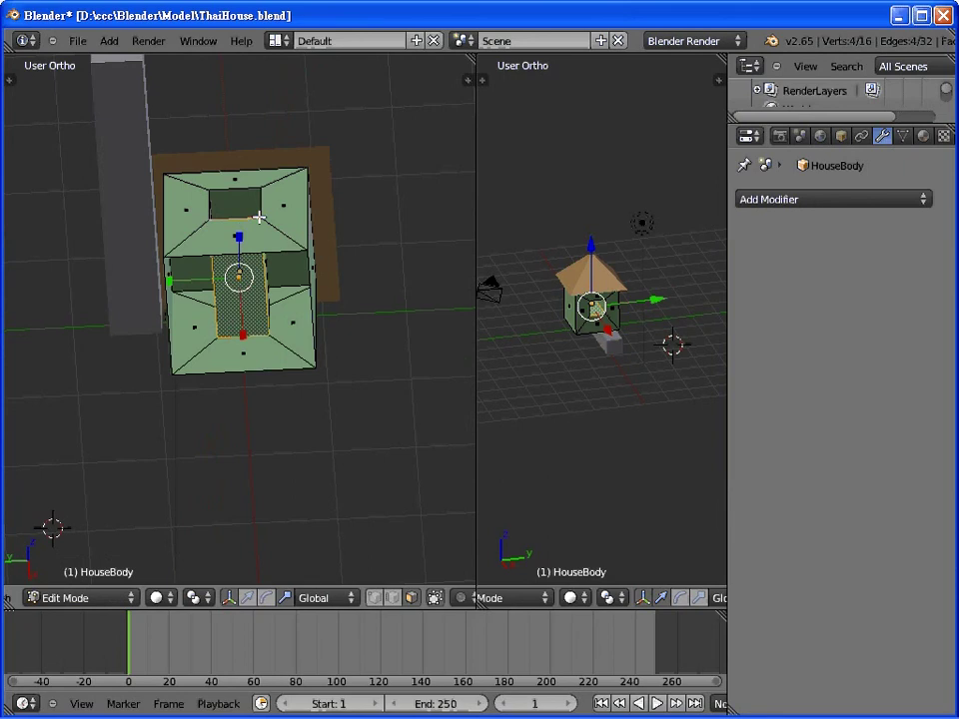
pyautogui.rightClick(267, 311)
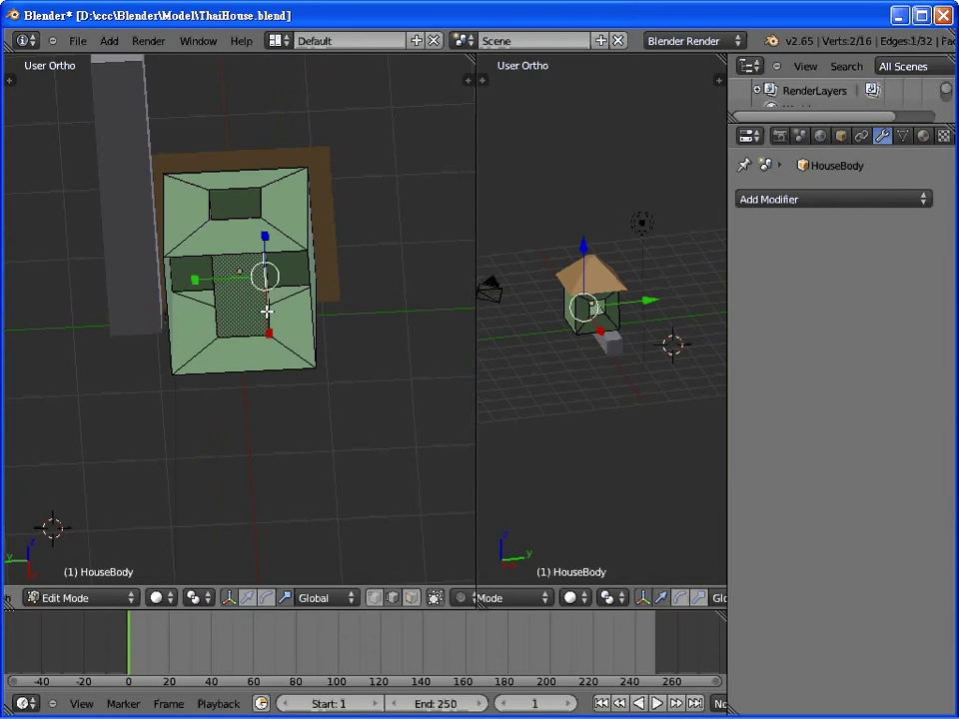
pyautogui.press('x')
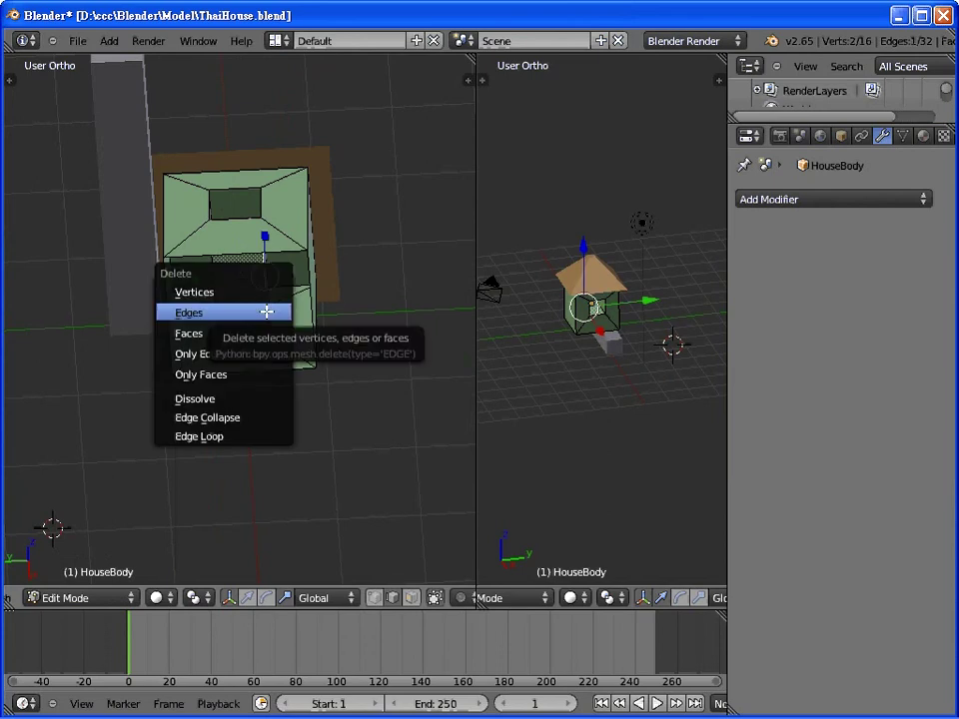
pyautogui.click(267, 311)
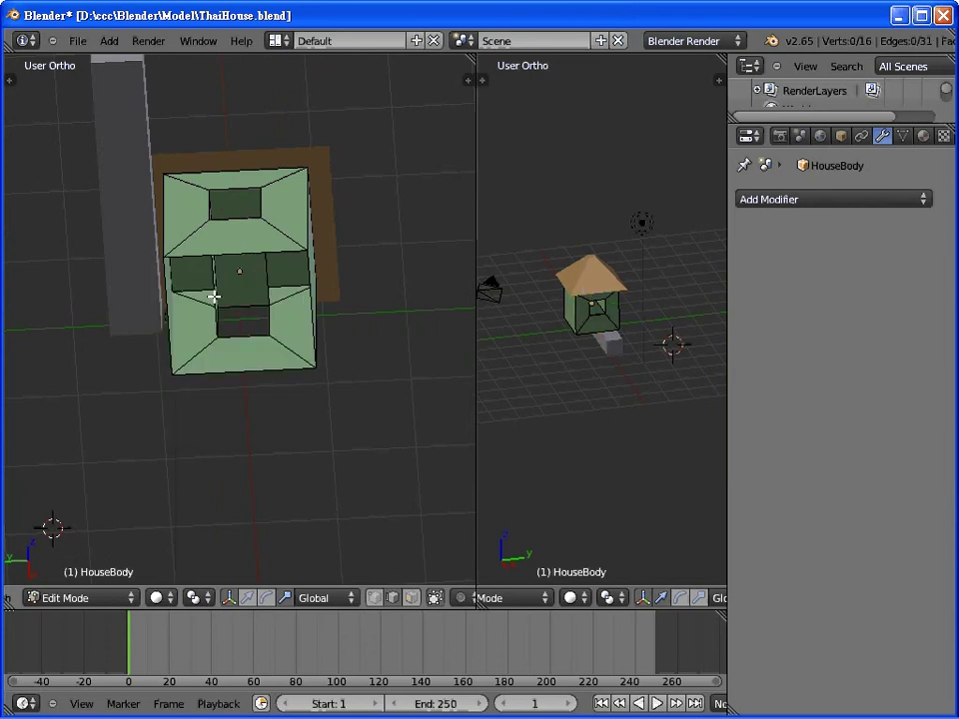
# Step: Delete a second edge from the HouseBody mesh
pyautogui.moveTo(353, 282)
pyautogui.mouseDown(button='middle')
pyautogui.moveTo(352, 394)
pyautogui.moveTo(208, 375)
pyautogui.moveTo(266, 388)
pyautogui.moveTo(337, 385)
pyautogui.moveTo(354, 285)
pyautogui.mouseUp(button='middle')
pyautogui.rightClick(214, 279)
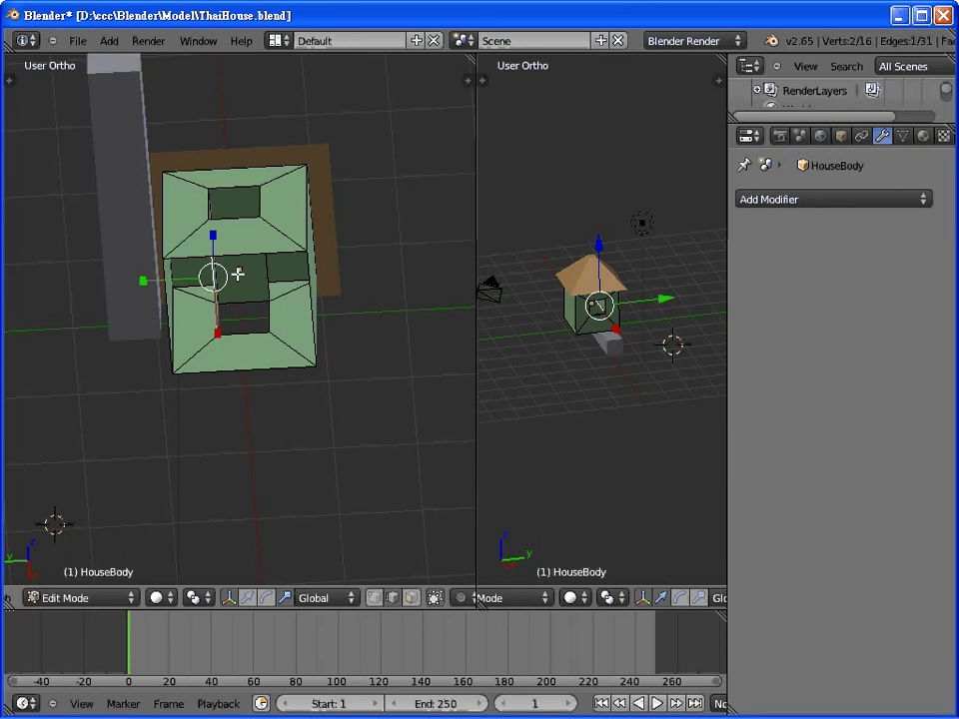
pyautogui.press('x')
pyautogui.click(238, 273)
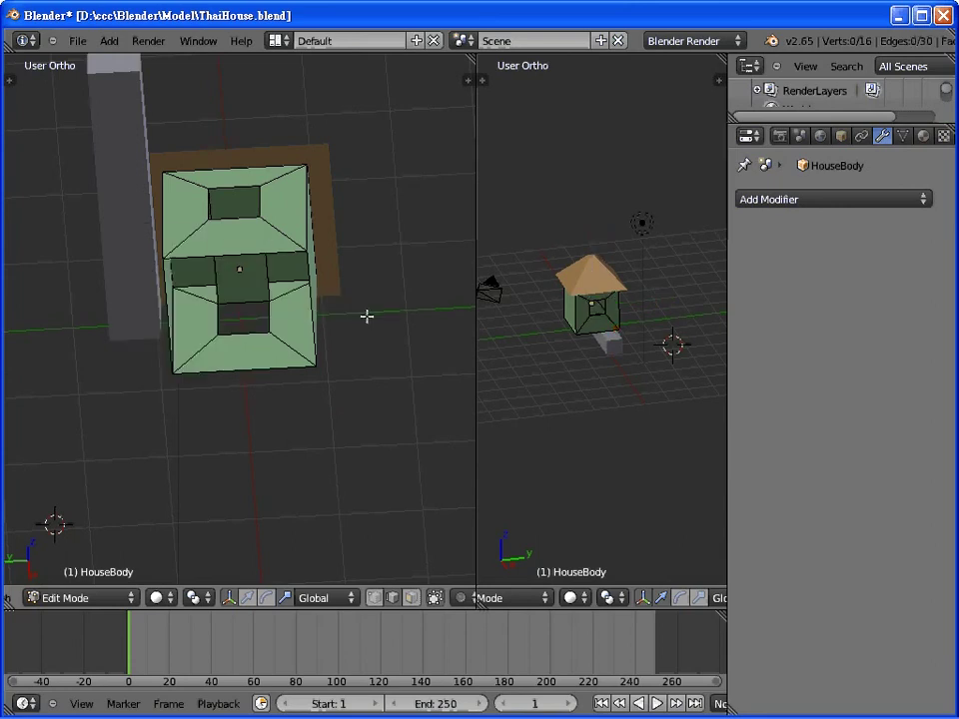
pyautogui.moveTo(366, 316)
pyautogui.mouseDown(button='middle')
pyautogui.moveTo(341, 422)
pyautogui.moveTo(291, 400)
pyautogui.moveTo(366, 370)
pyautogui.moveTo(387, 390)
pyautogui.moveTo(380, 423)
pyautogui.moveTo(343, 434)
pyautogui.moveTo(342, 297)
pyautogui.moveTo(221, 313)
pyautogui.moveTo(359, 331)
pyautogui.moveTo(200, 332)
pyautogui.moveTo(272, 341)
pyautogui.moveTo(165, 299)
pyautogui.moveTo(209, 363)
pyautogui.moveTo(212, 300)
pyautogui.moveTo(315, 293)
pyautogui.mouseUp(button='middle')
pyautogui.moveTo(298, 361)
pyautogui.mouseDown(button='middle')
pyautogui.moveTo(374, 267)
pyautogui.moveTo(360, 153)
pyautogui.moveTo(345, 219)
pyautogui.moveTo(347, 176)
pyautogui.mouseUp(button='middle')
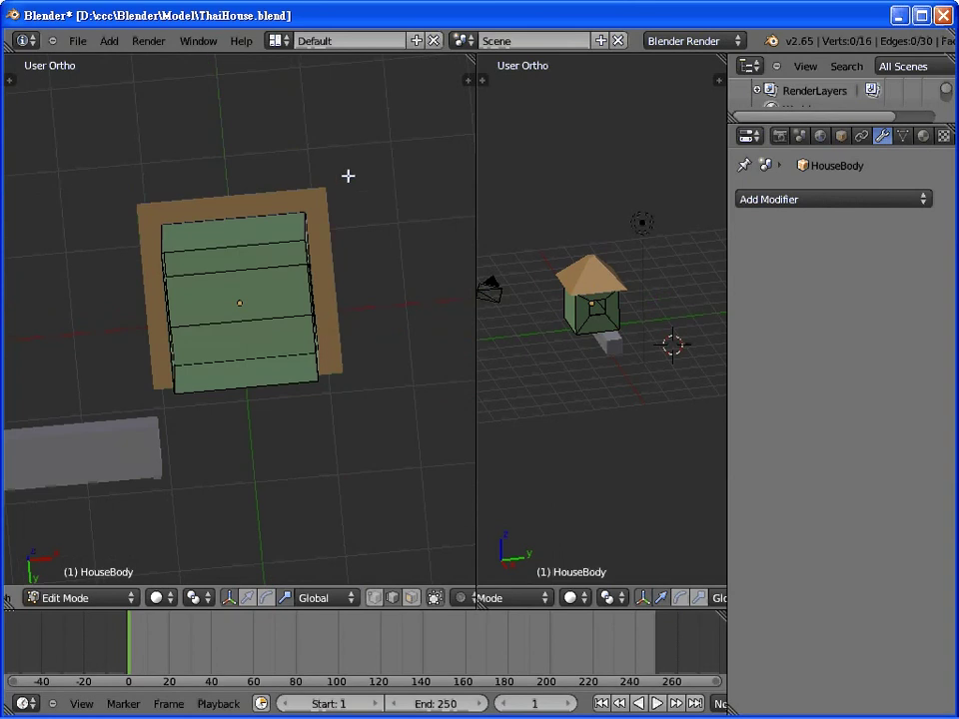
pyautogui.moveTo(326, 328); pyautogui.dragTo(340, 315, button='middle')
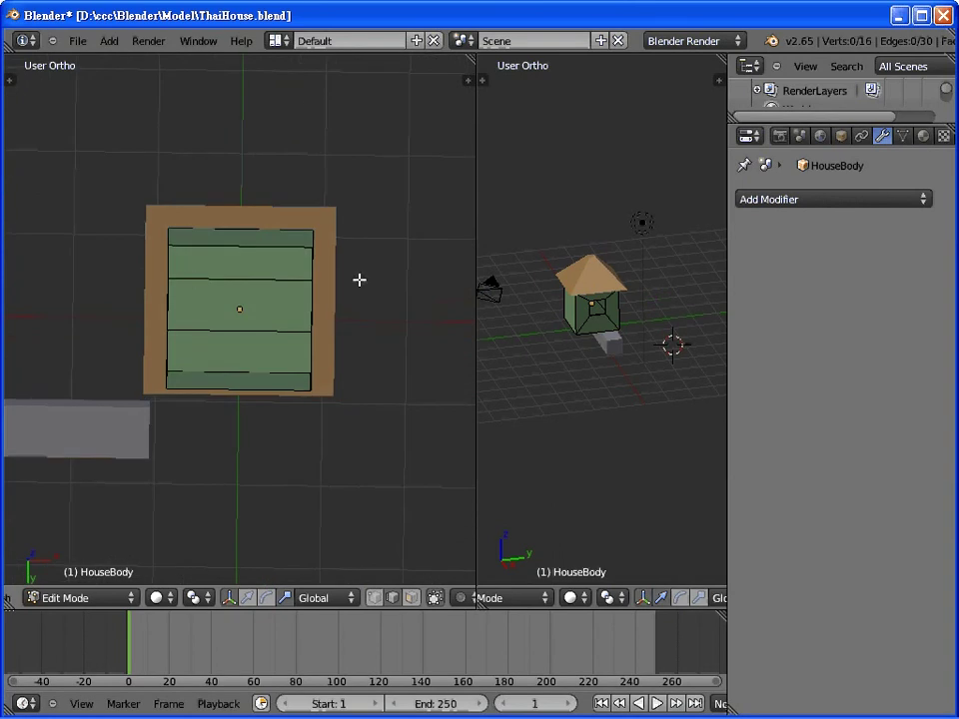
pyautogui.moveTo(360, 278)
pyautogui.mouseDown(button='middle')
pyautogui.moveTo(357, 318)
pyautogui.moveTo(358, 288)
pyautogui.mouseUp(button='middle')
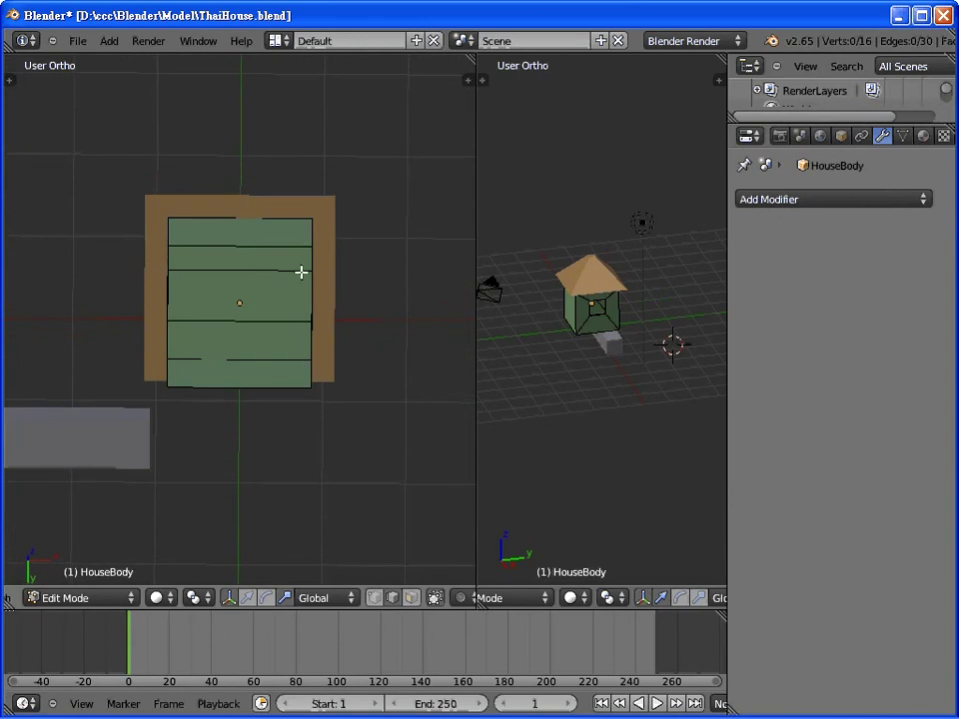
pyautogui.moveTo(407, 328)
pyautogui.mouseDown(button='middle')
pyautogui.moveTo(409, 449)
pyautogui.moveTo(381, 246)
pyautogui.moveTo(380, 280)
pyautogui.mouseUp(button='middle')
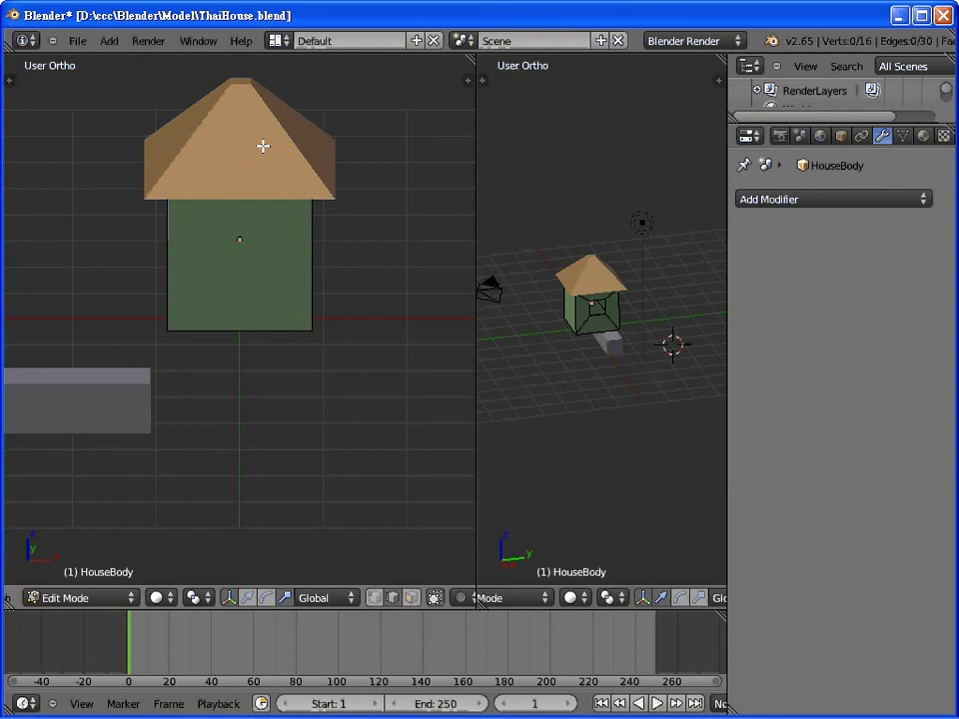
pyautogui.moveTo(346, 245)
pyautogui.mouseDown(button='middle')
pyautogui.moveTo(191, 246)
pyautogui.moveTo(204, 259)
pyautogui.moveTo(211, 240)
pyautogui.moveTo(231, 236)
pyautogui.mouseUp(button='middle')
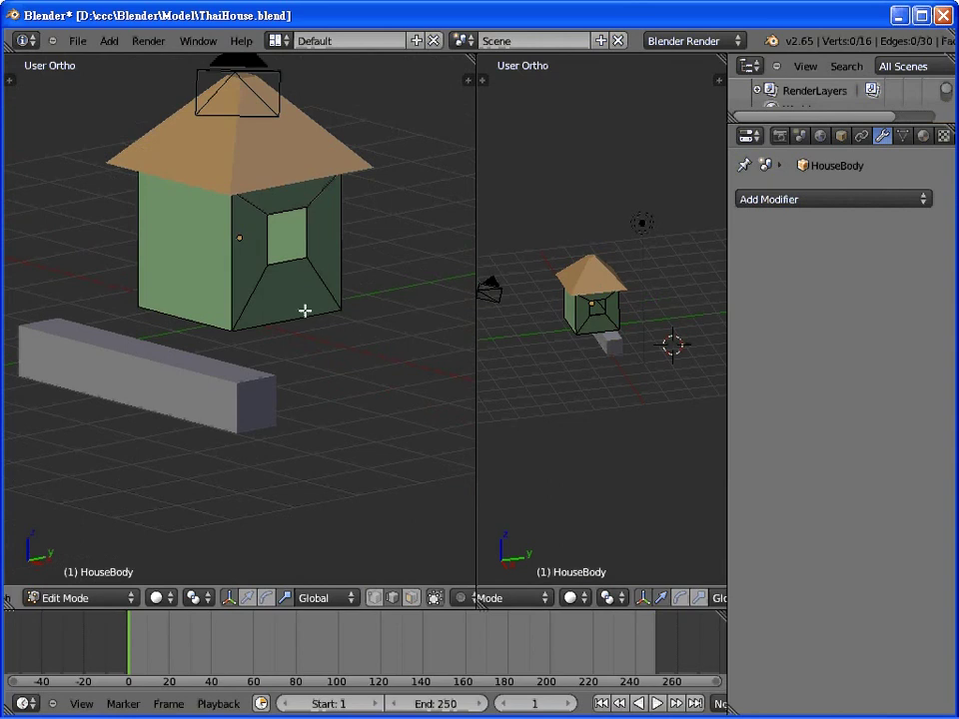
pyautogui.moveTo(348, 367)
pyautogui.mouseDown(button='middle')
pyautogui.moveTo(401, 298)
pyautogui.moveTo(414, 229)
pyautogui.moveTo(415, 255)
pyautogui.mouseUp(button='middle')
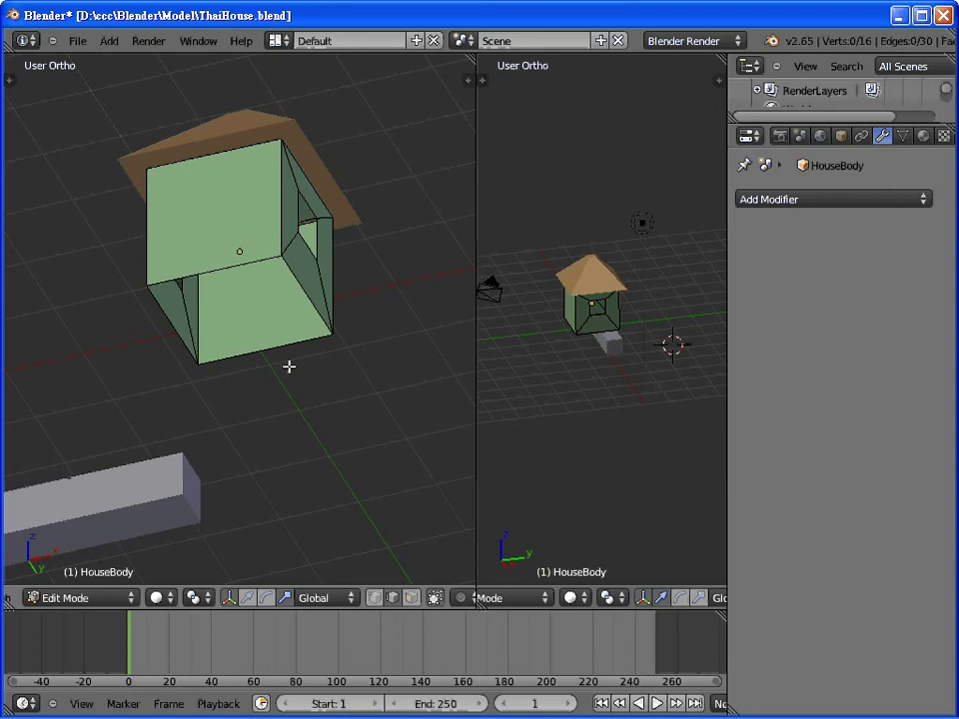
# Step: Return to Object Mode and add a Solidify modifier to HouseBody with Thickness 0.1
pyautogui.click(883, 199)
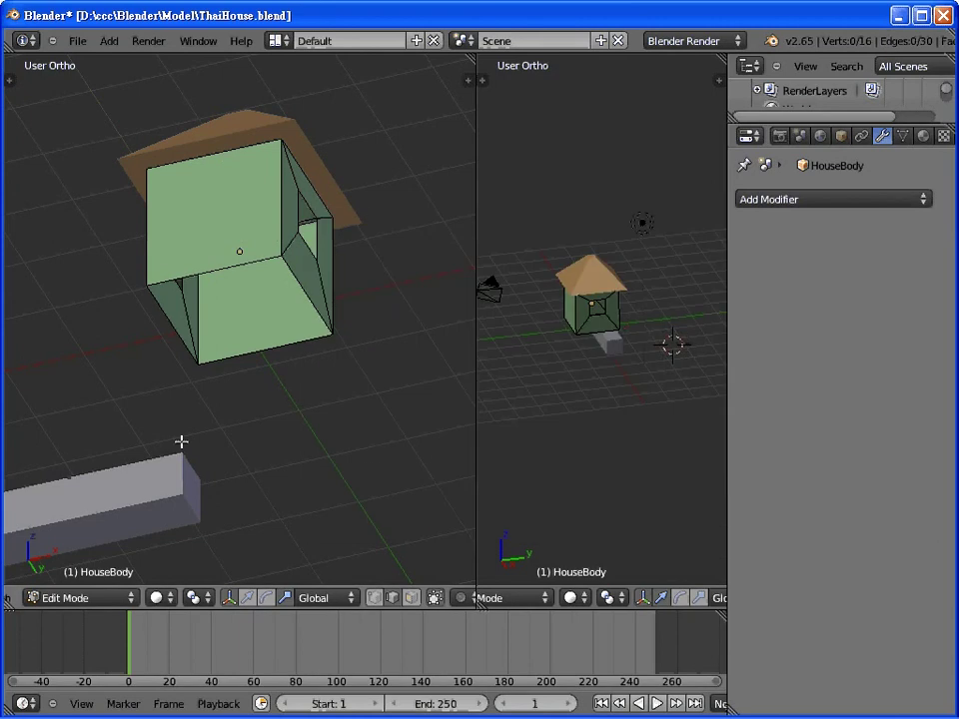
pyautogui.click(271, 440)
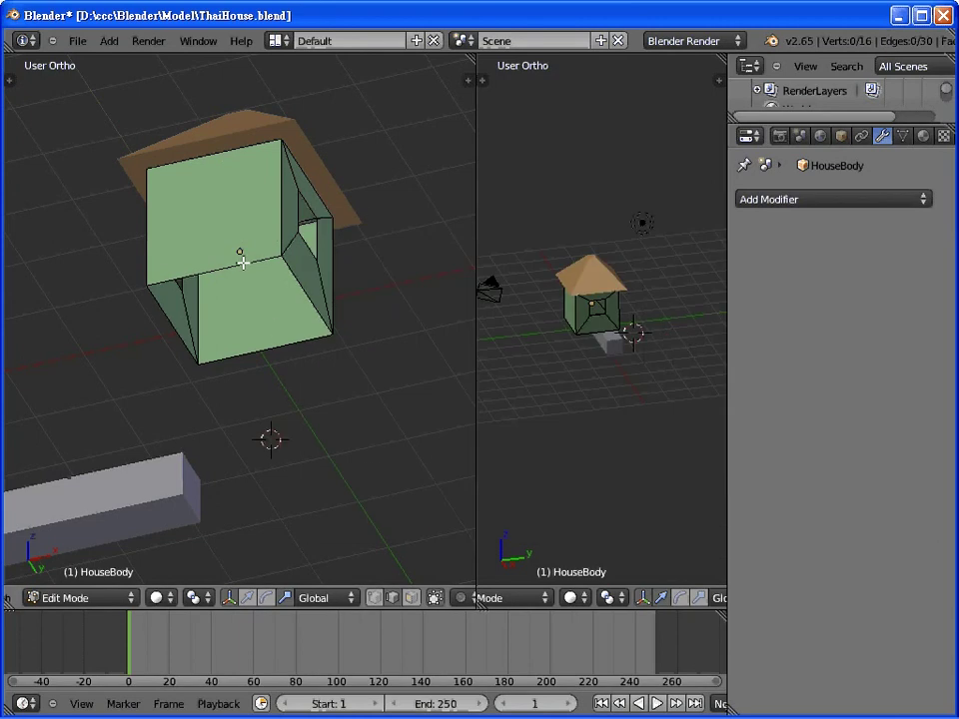
pyautogui.press('Tab')
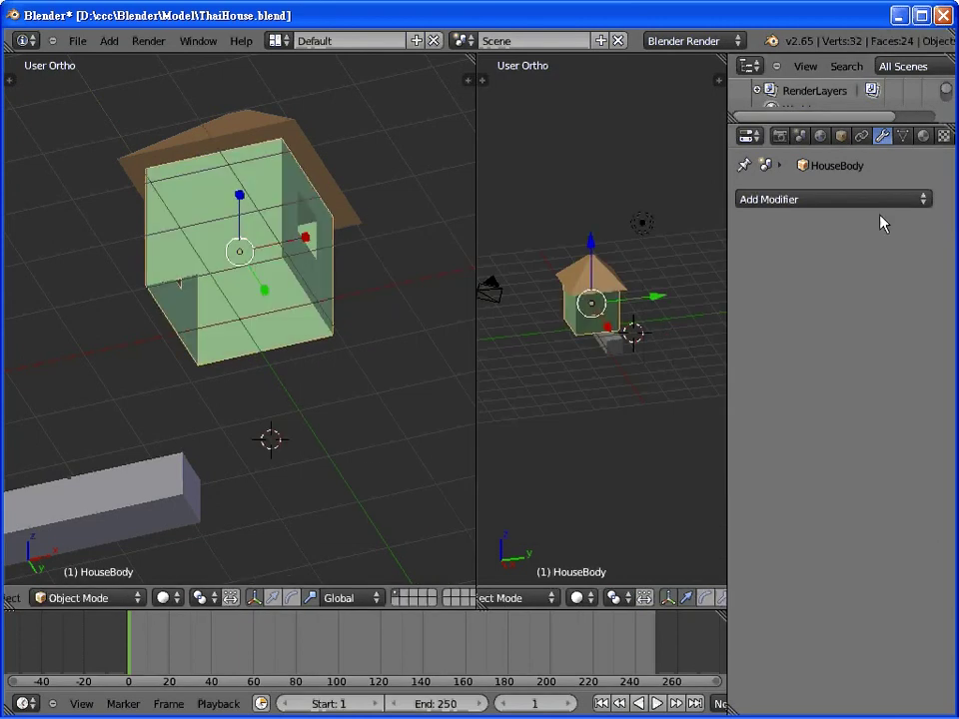
pyautogui.click(886, 200)
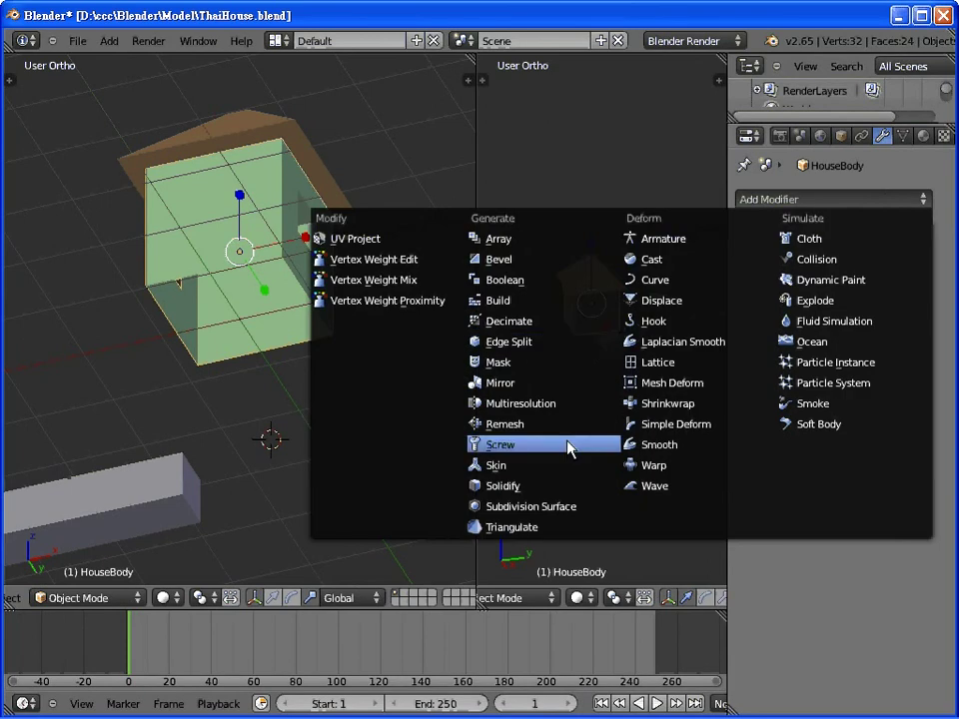
pyautogui.click(567, 489)
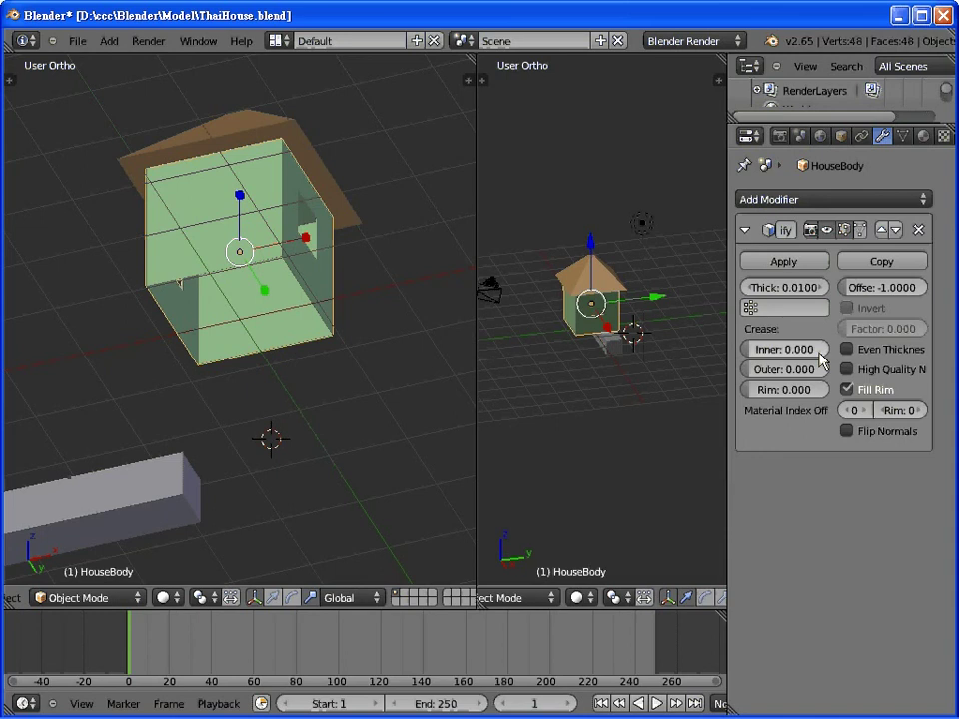
pyautogui.click(821, 287)
pyautogui.click(821, 287)
pyautogui.click(821, 288)
pyautogui.click(821, 288)
pyautogui.click(799, 286)
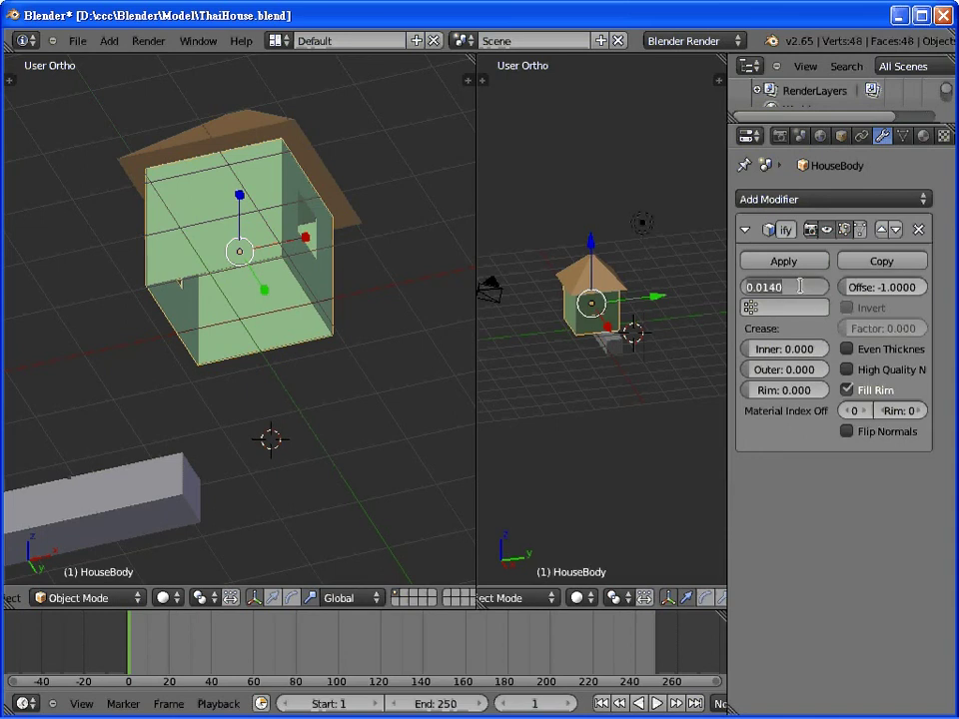
pyautogui.write('0.1')
pyautogui.press('Return')
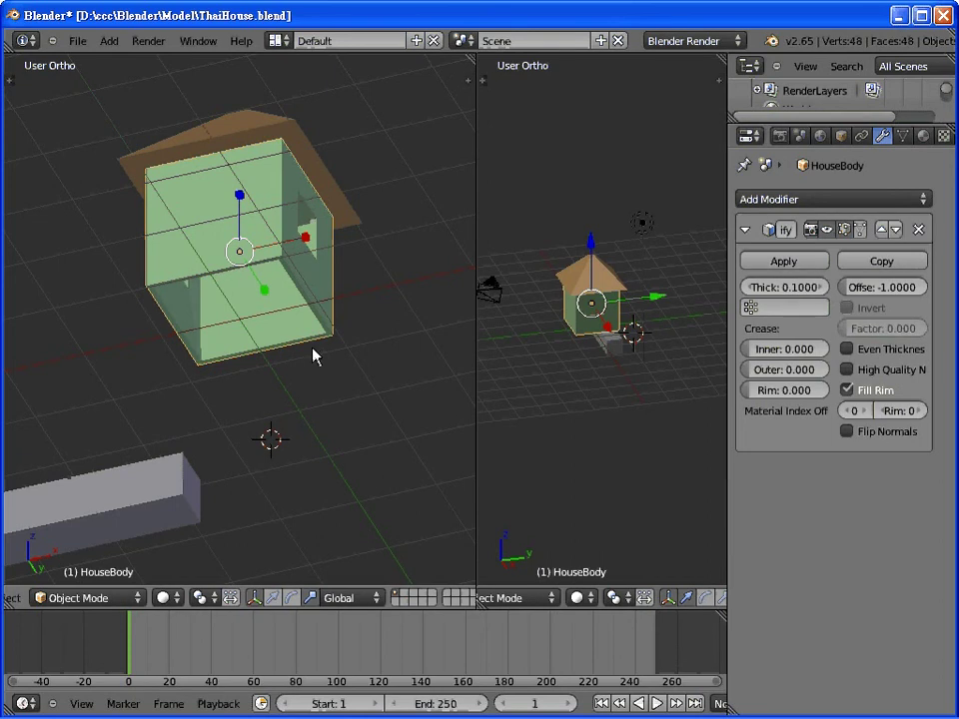
# Step: Delete the grey cutter Cube and orbit around the finished thick-walled house
pyautogui.moveTo(326, 366)
pyautogui.mouseDown(button='middle')
pyautogui.moveTo(381, 333)
pyautogui.moveTo(357, 339)
pyautogui.mouseUp(button='middle')
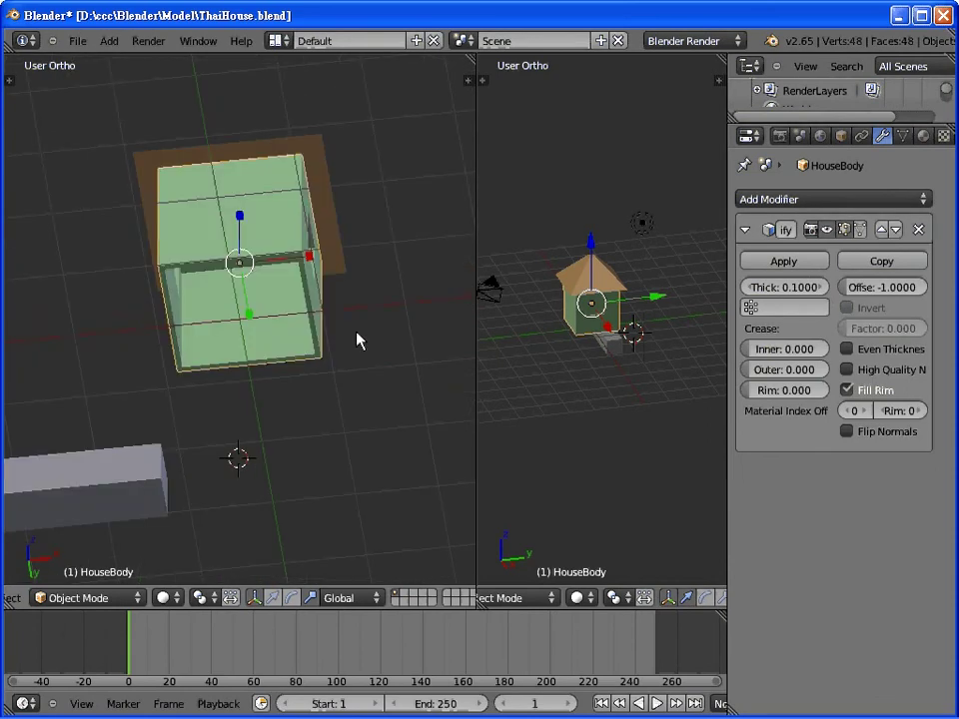
pyautogui.moveTo(403, 317)
pyautogui.mouseDown(button='middle')
pyautogui.moveTo(370, 448)
pyautogui.moveTo(284, 458)
pyautogui.moveTo(339, 411)
pyautogui.moveTo(275, 429)
pyautogui.moveTo(332, 412)
pyautogui.mouseUp(button='middle')
pyautogui.rightClick(315, 396)
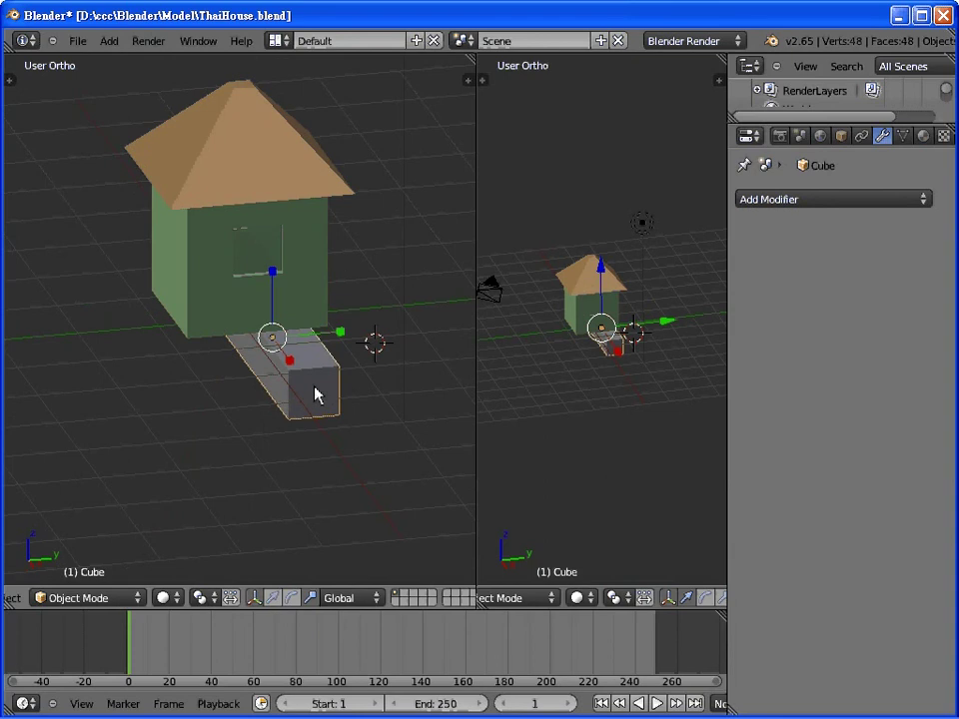
pyautogui.press('x')
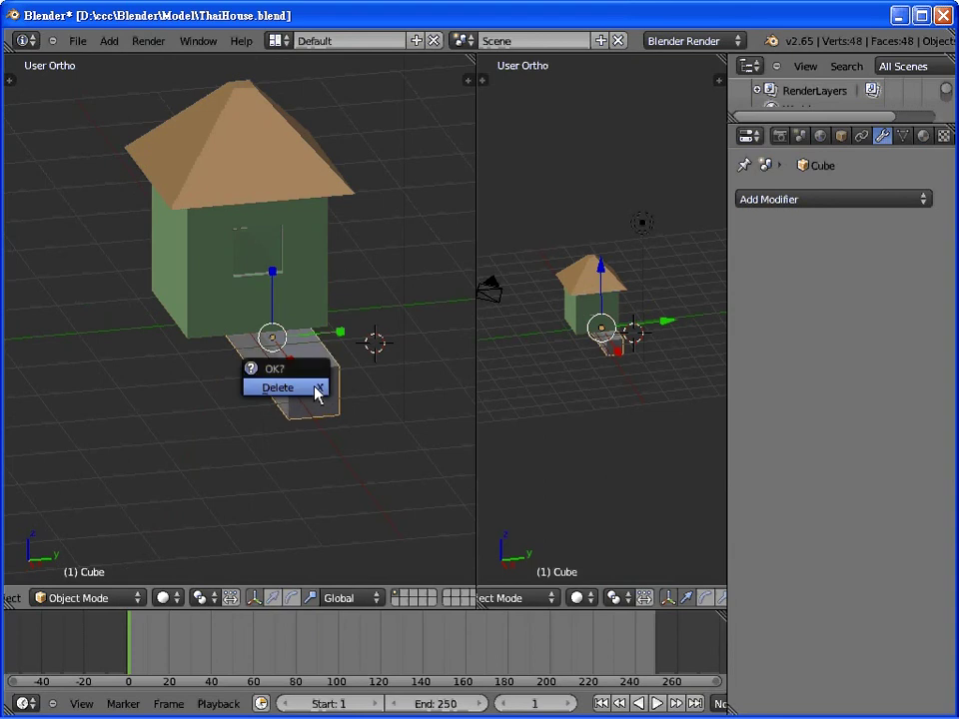
pyautogui.click(316, 389)
pyautogui.moveTo(397, 291)
pyautogui.mouseDown(button='middle')
pyautogui.moveTo(300, 327)
pyautogui.moveTo(262, 313)
pyautogui.moveTo(251, 332)
pyautogui.moveTo(246, 306)
pyautogui.moveTo(269, 285)
pyautogui.moveTo(424, 317)
pyautogui.moveTo(324, 328)
pyautogui.moveTo(278, 310)
pyautogui.moveTo(283, 330)
pyautogui.moveTo(275, 324)
pyautogui.moveTo(321, 327)
pyautogui.moveTo(328, 280)
pyautogui.moveTo(313, 278)
pyautogui.moveTo(324, 277)
pyautogui.mouseUp(button='middle')
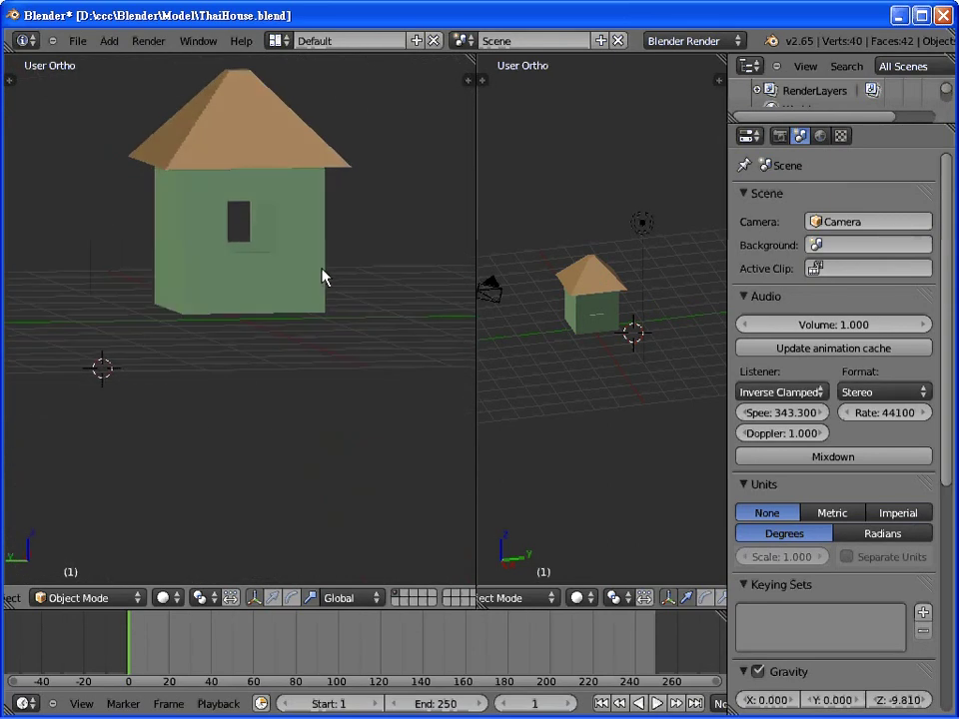